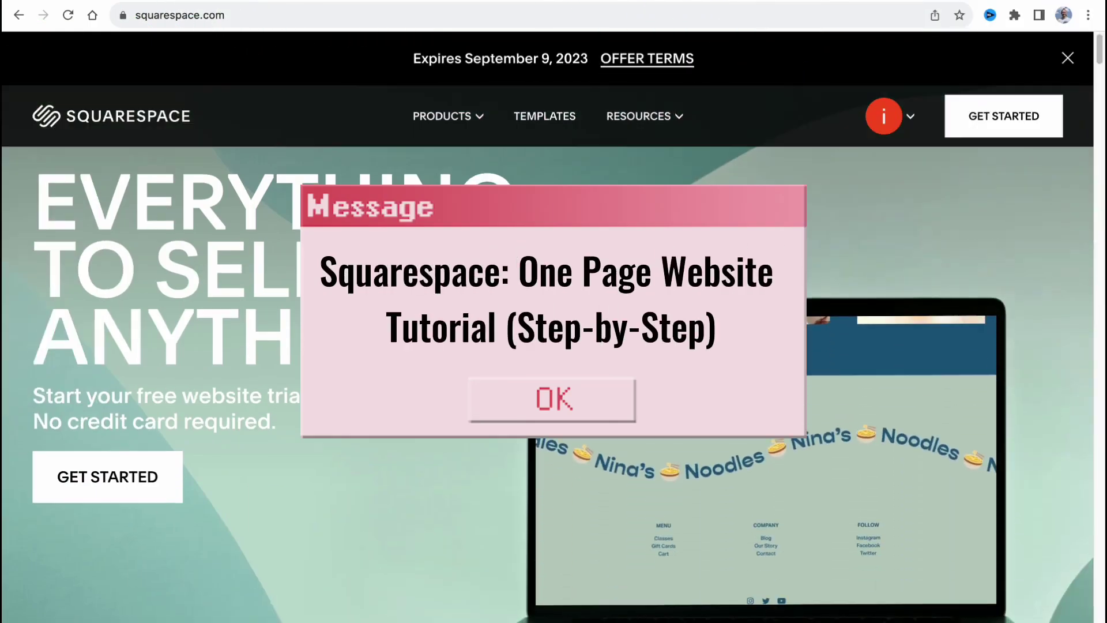
- Scroll through the Squarespace homepage to review the free website trial offer
{"action": "scroll", "coordinate": [536, 369], "scroll_direction": "down", "scroll_amount": 4}
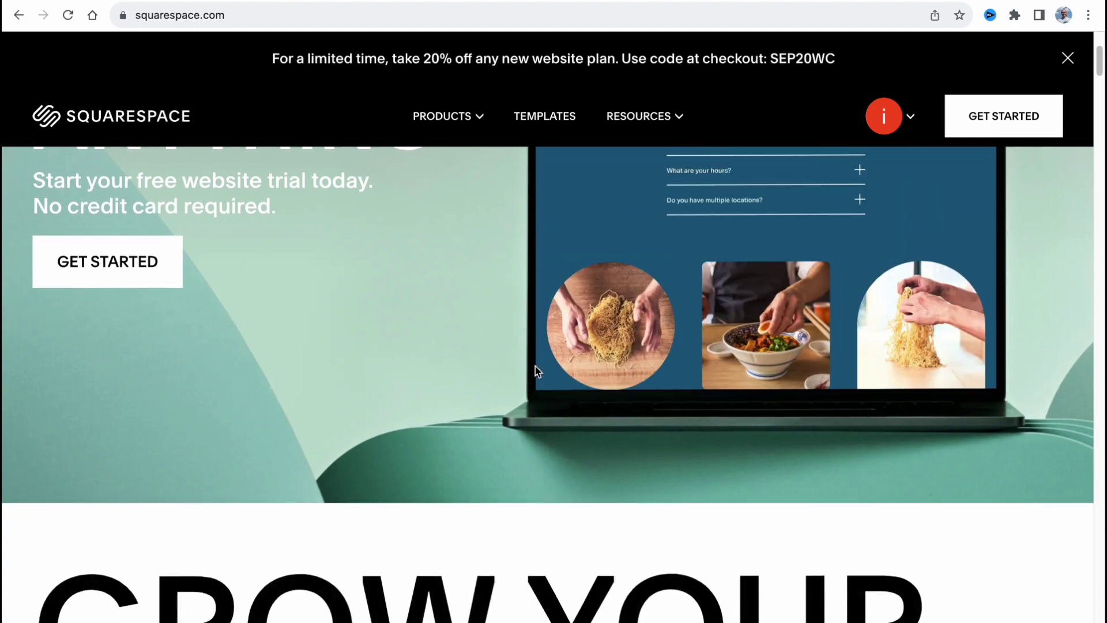
{"action": "scroll", "coordinate": [536, 369], "scroll_direction": "down", "scroll_amount": 1}
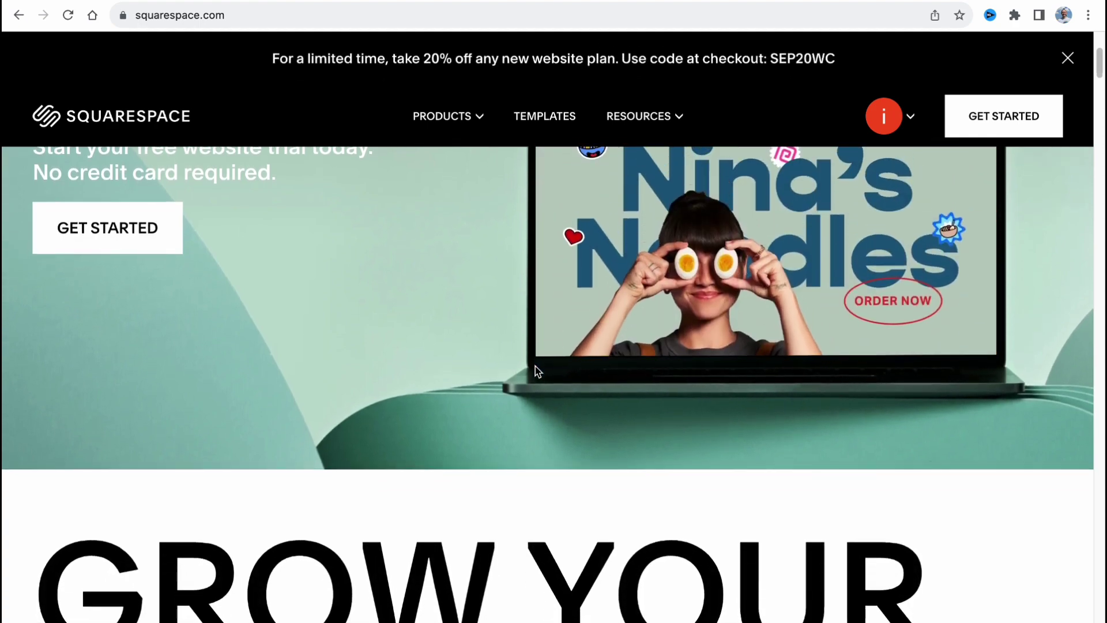
{"action": "scroll", "coordinate": [533, 368], "scroll_direction": "down", "scroll_amount": 1}
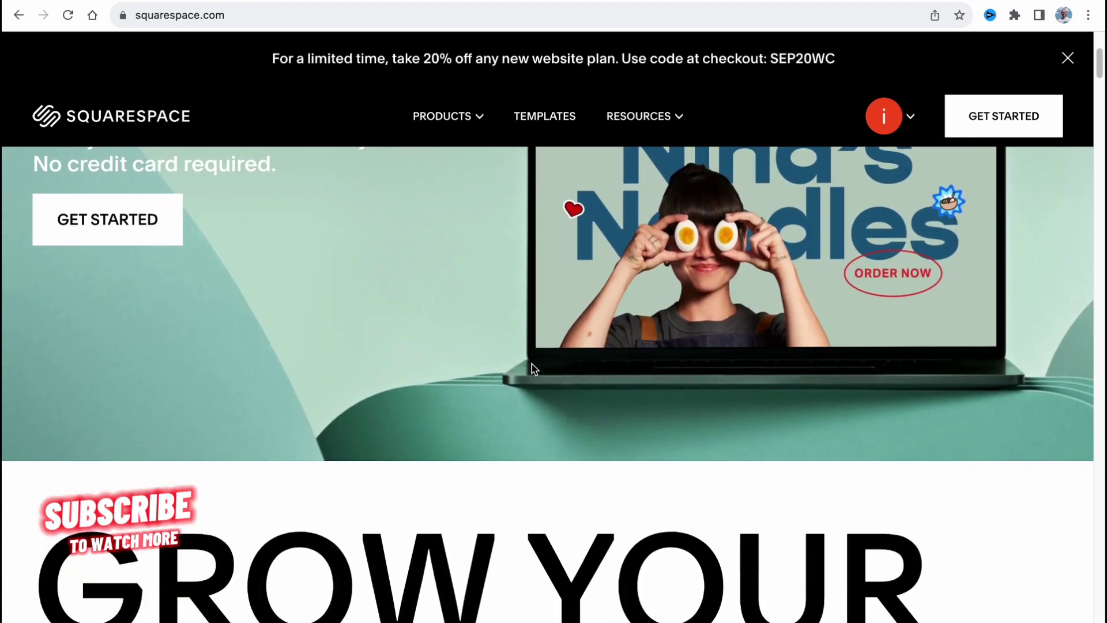
{"action": "scroll", "coordinate": [533, 368], "scroll_direction": "down", "scroll_amount": 1}
{"action": "scroll", "coordinate": [531, 366], "scroll_direction": "down", "scroll_amount": 2}
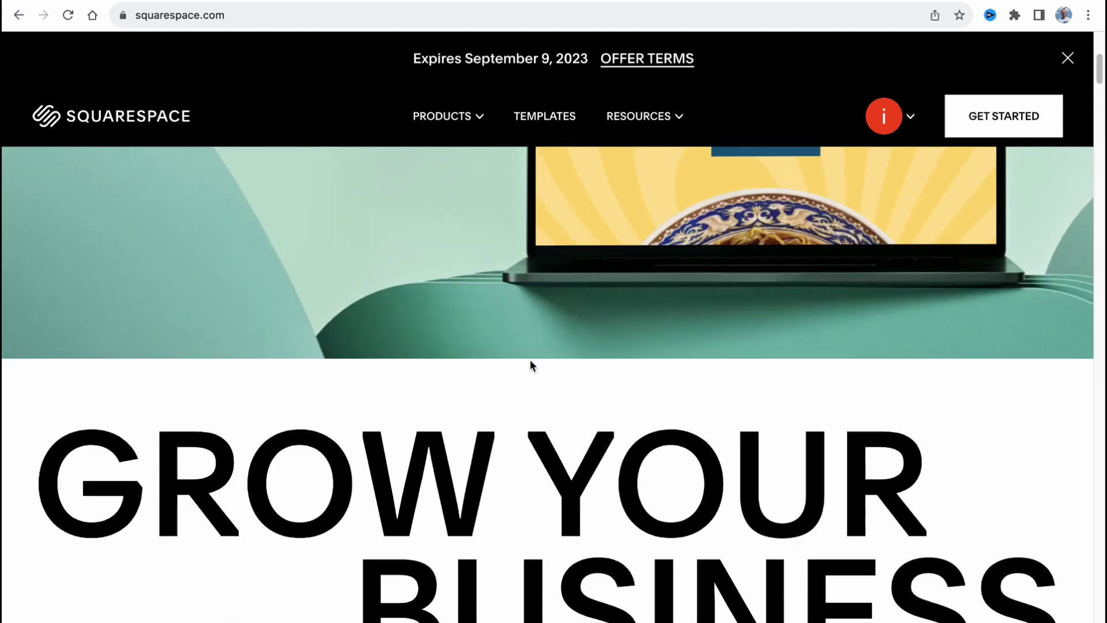
{"action": "scroll", "coordinate": [530, 364], "scroll_direction": "down", "scroll_amount": 6}
{"action": "scroll", "coordinate": [526, 364], "scroll_direction": "up", "scroll_amount": 15}
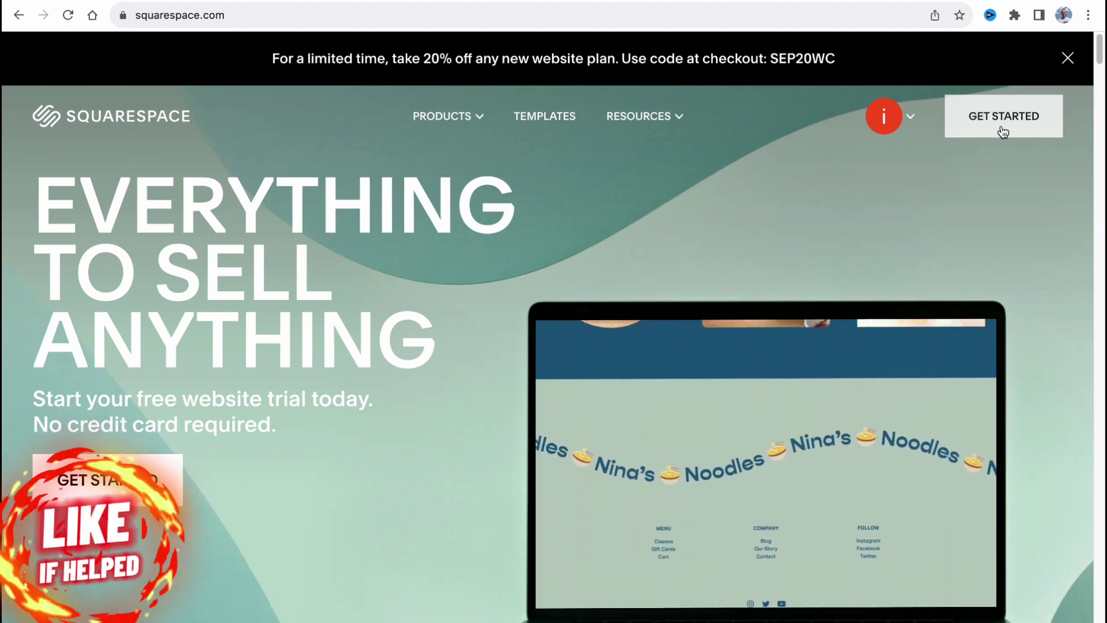
- Start a new website from GET STARTED and browse the Popular Designs template gallery
{"action": "left_click", "coordinate": [1003, 129]}
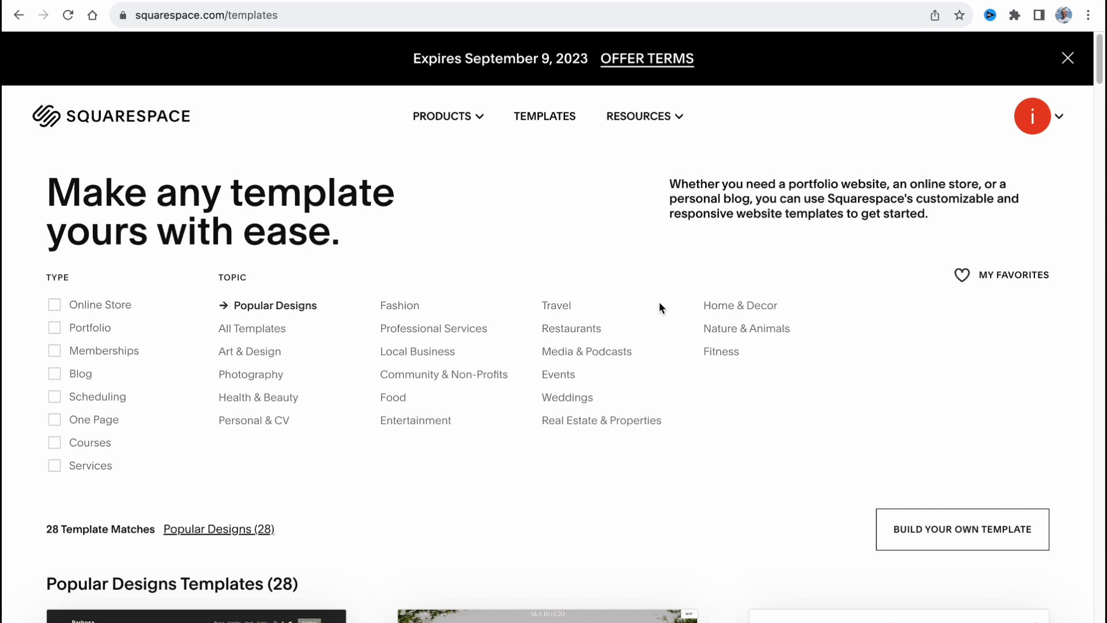
{"action": "scroll", "coordinate": [674, 313], "scroll_direction": "down", "scroll_amount": 1}
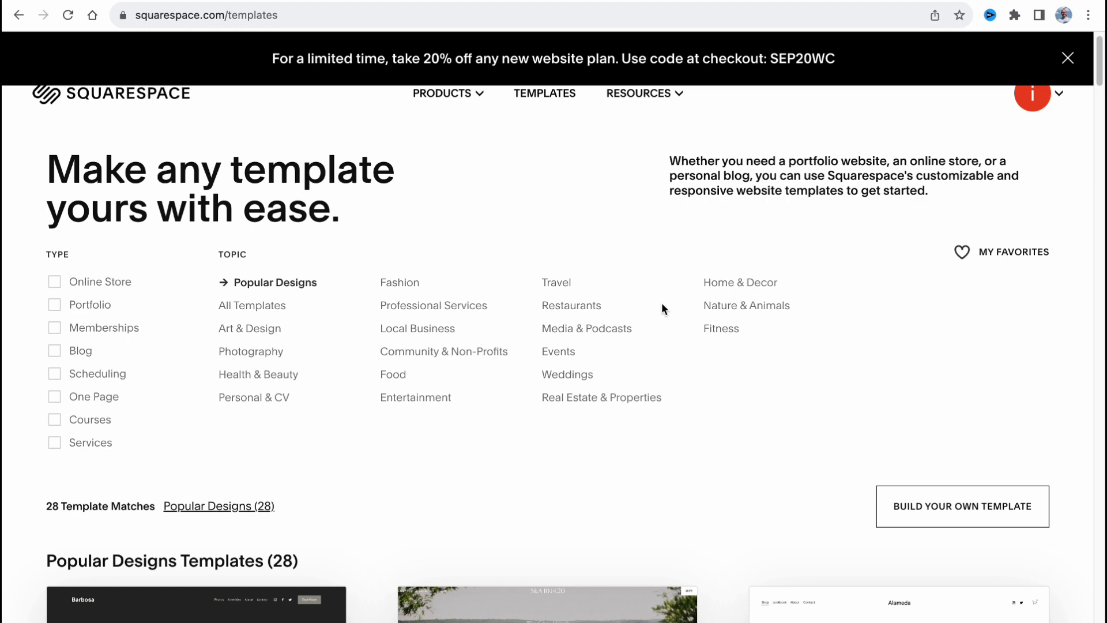
{"action": "scroll", "coordinate": [658, 306], "scroll_direction": "down", "scroll_amount": 3}
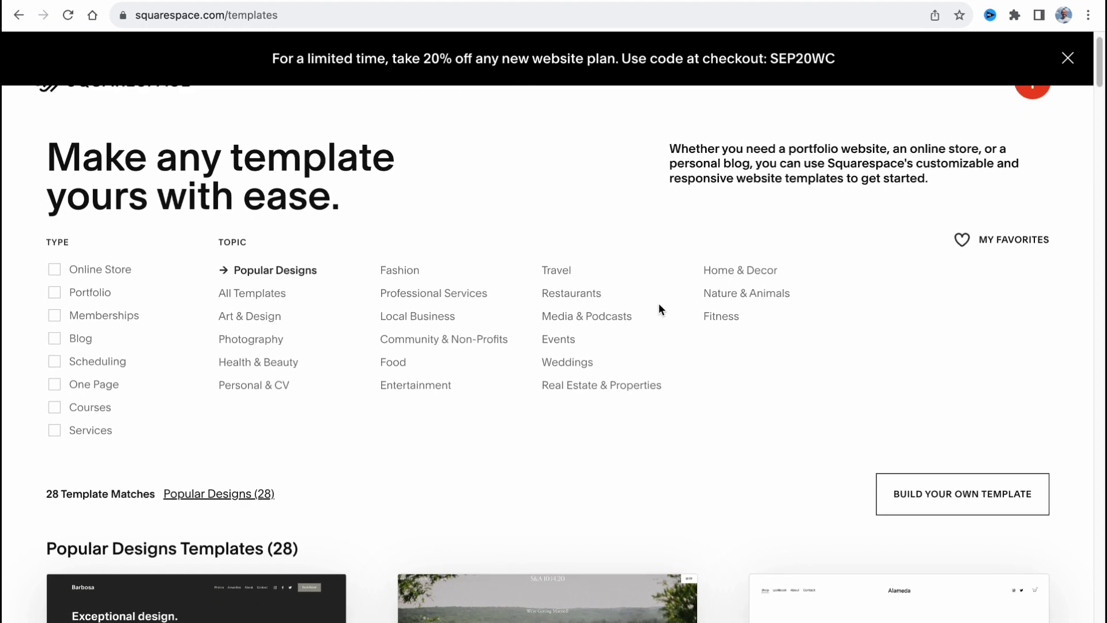
{"action": "scroll", "coordinate": [650, 343], "scroll_direction": "down", "scroll_amount": 5}
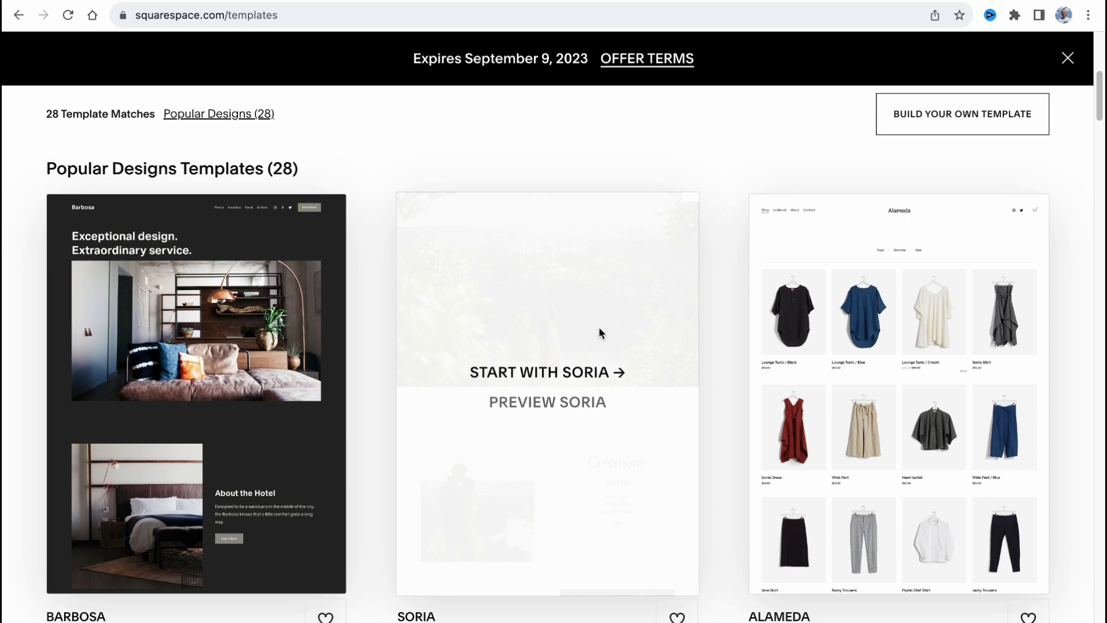
{"action": "scroll", "coordinate": [596, 330], "scroll_direction": "up", "scroll_amount": 7}
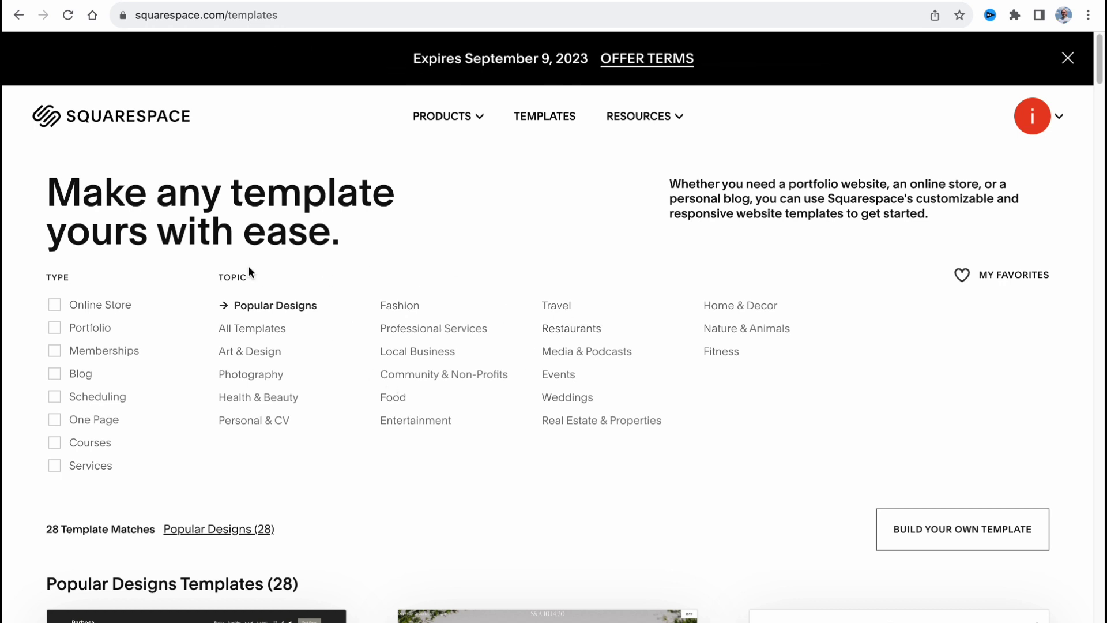
- Filter the template gallery to One Page types and scroll through the 53 results
{"action": "left_click", "coordinate": [58, 423]}
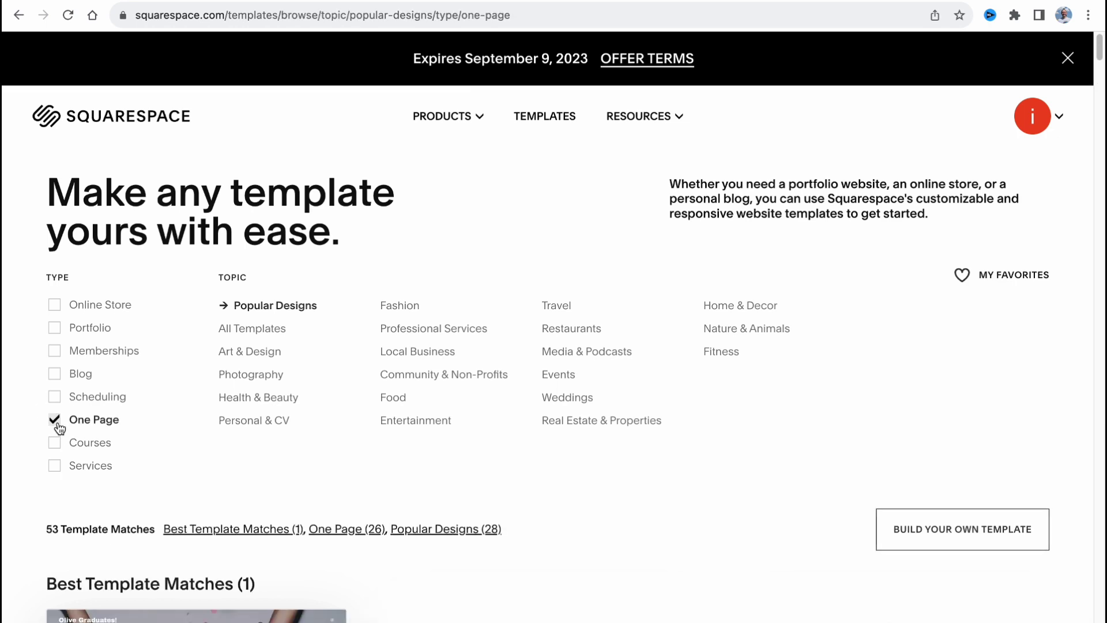
{"action": "scroll", "coordinate": [392, 448], "scroll_direction": "down", "scroll_amount": 20}
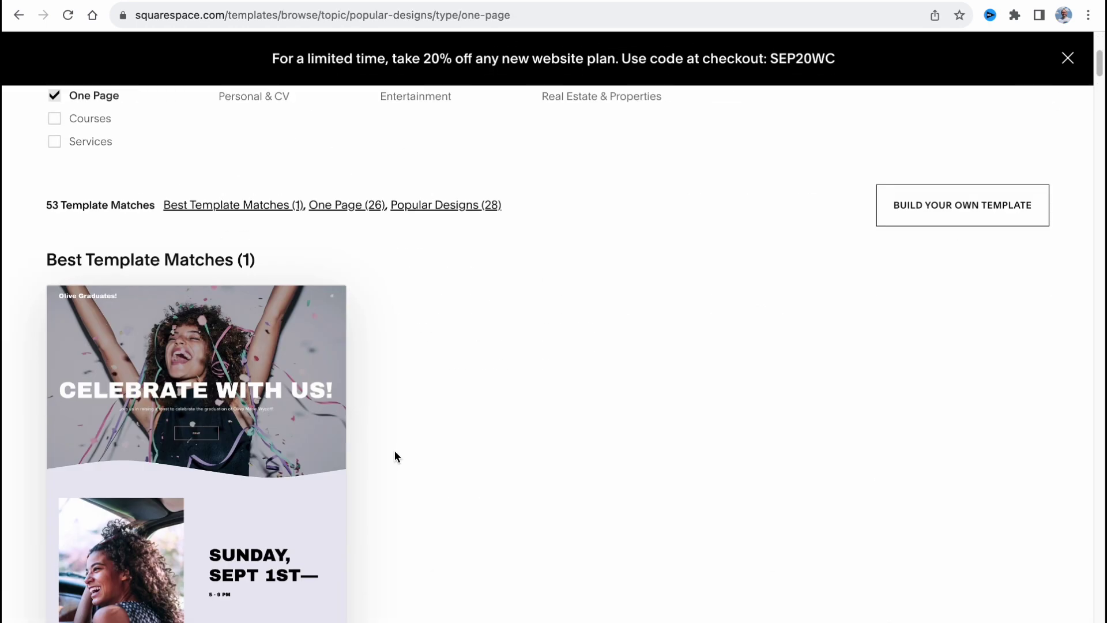
{"action": "scroll", "coordinate": [401, 442], "scroll_direction": "down", "scroll_amount": 3}
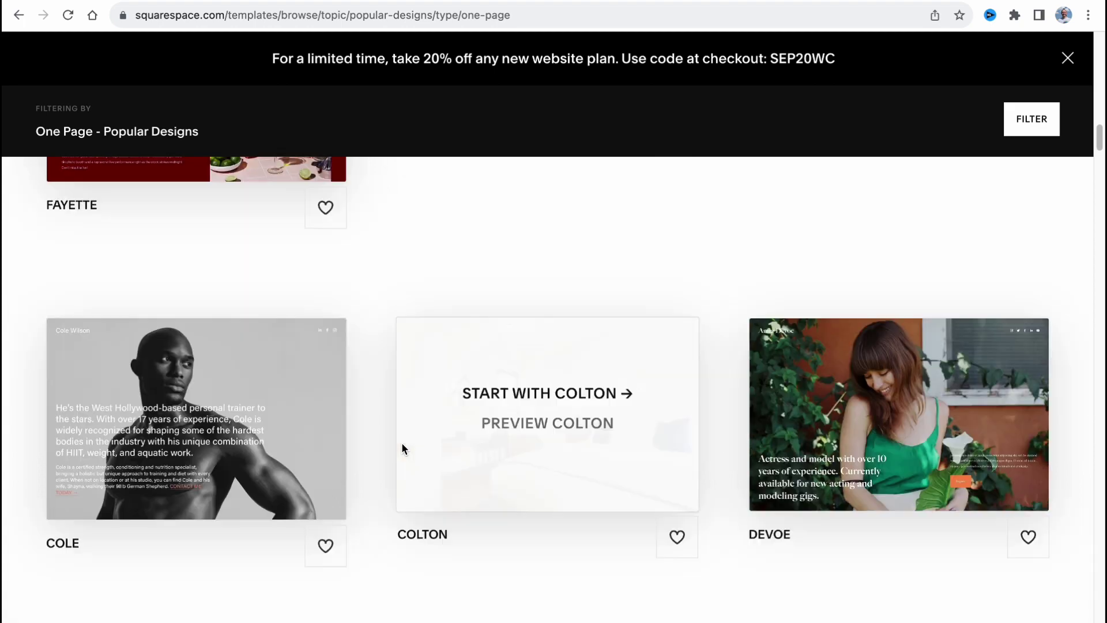
{"action": "scroll", "coordinate": [829, 435], "scroll_direction": "down", "scroll_amount": 6}
{"action": "scroll", "coordinate": [827, 438], "scroll_direction": "down", "scroll_amount": 20}
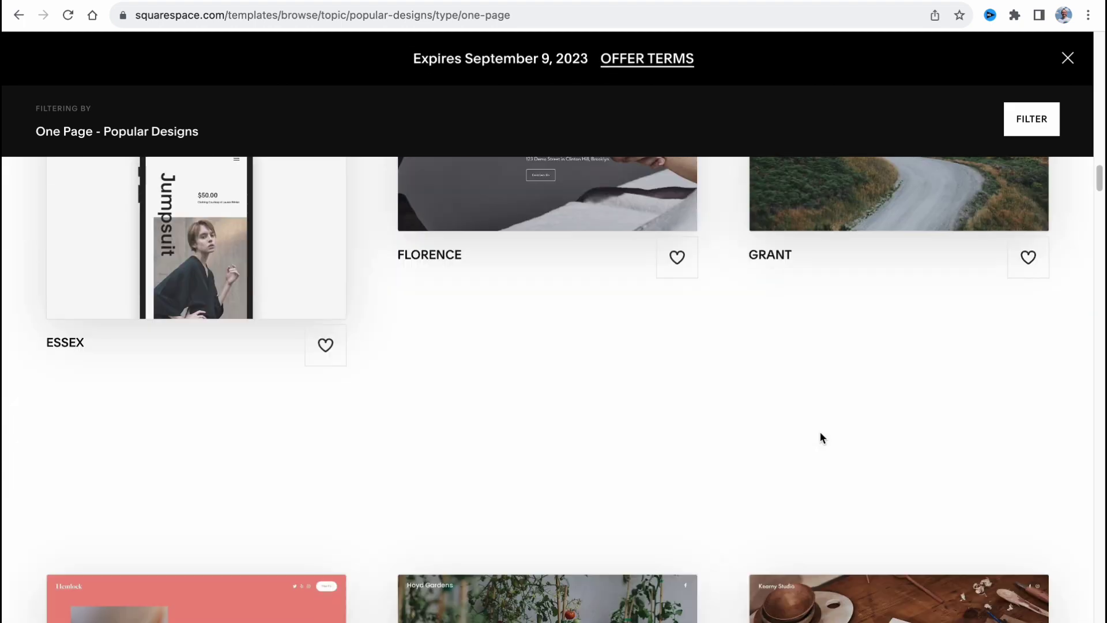
{"action": "scroll", "coordinate": [815, 435], "scroll_direction": "down", "scroll_amount": 15}
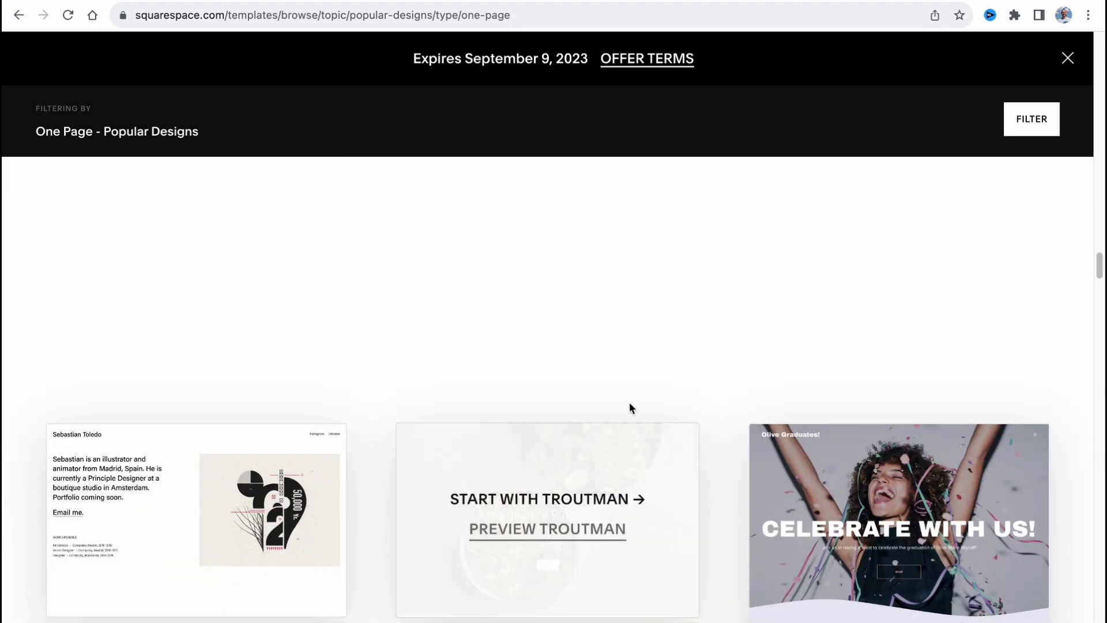
- Scroll back up to the Wycoff best-match template card
{"action": "scroll", "coordinate": [637, 386], "scroll_direction": "up", "scroll_amount": 5}
{"action": "scroll", "coordinate": [638, 391], "scroll_direction": "up", "scroll_amount": 20}
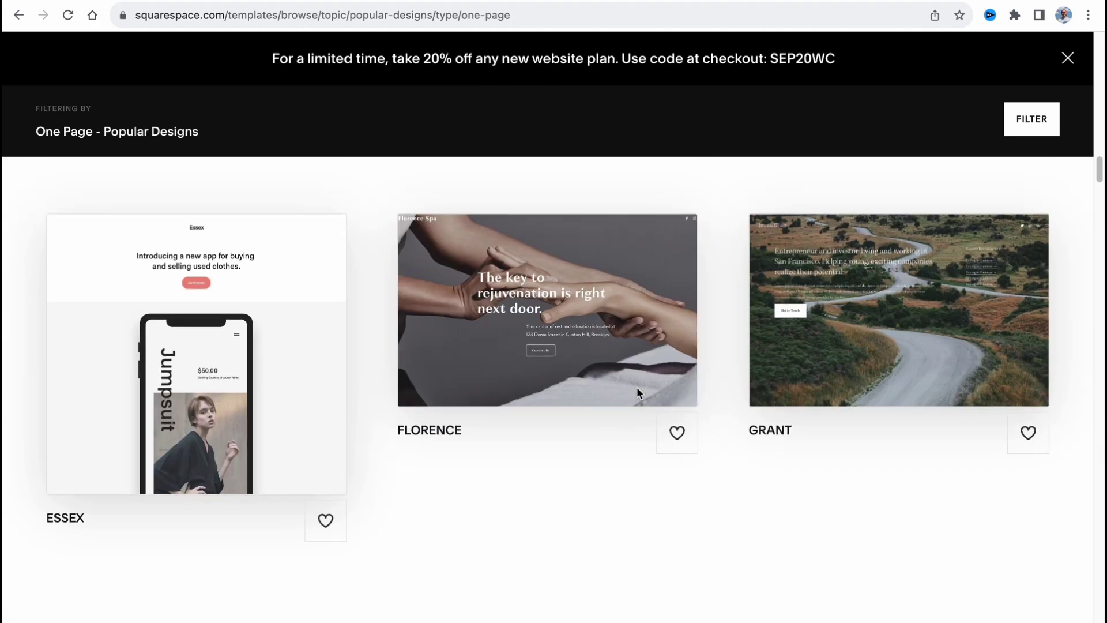
{"action": "scroll", "coordinate": [637, 386], "scroll_direction": "up", "scroll_amount": 5}
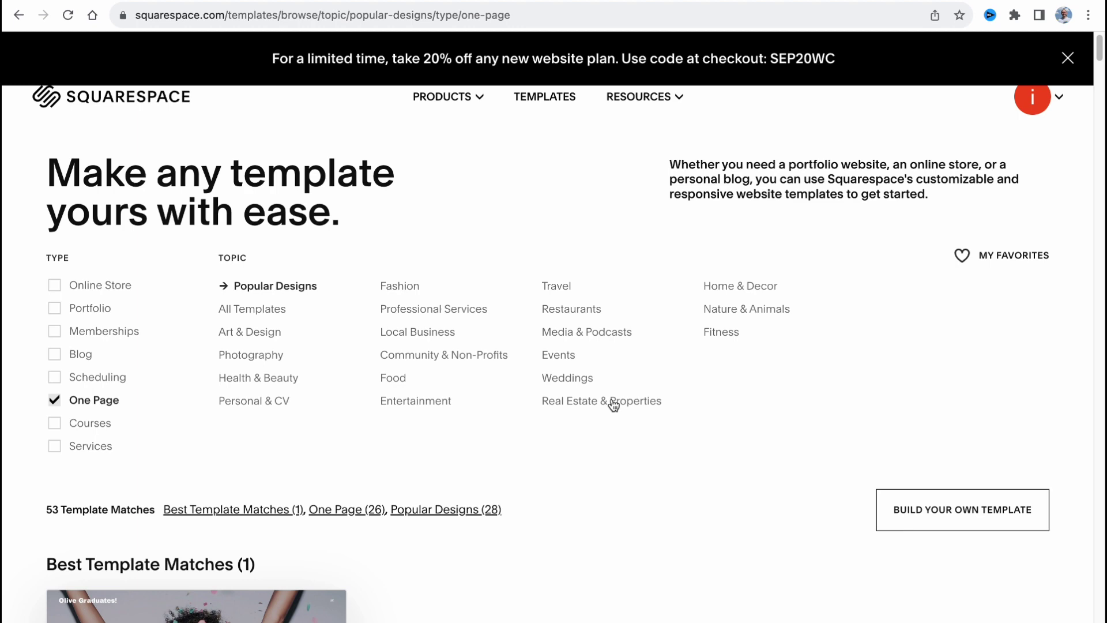
{"action": "scroll", "coordinate": [392, 381], "scroll_direction": "down", "scroll_amount": 3}
{"action": "scroll", "coordinate": [394, 380], "scroll_direction": "down", "scroll_amount": 5}
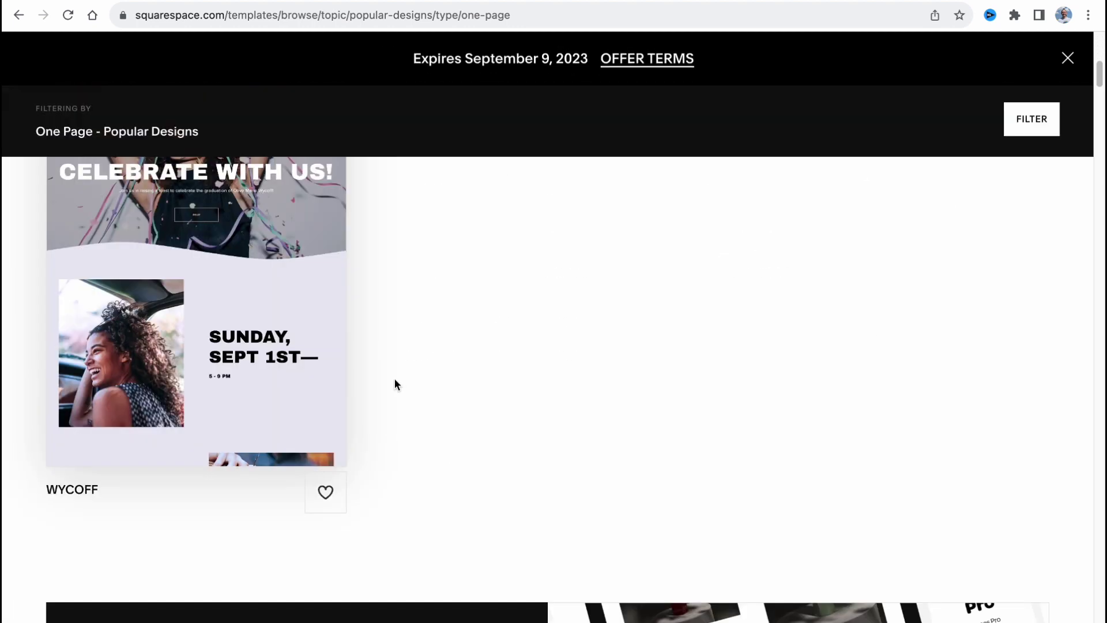
{"action": "scroll", "coordinate": [487, 432], "scroll_direction": "up", "scroll_amount": 3}
{"action": "mouse_move", "coordinate": [199, 443]}
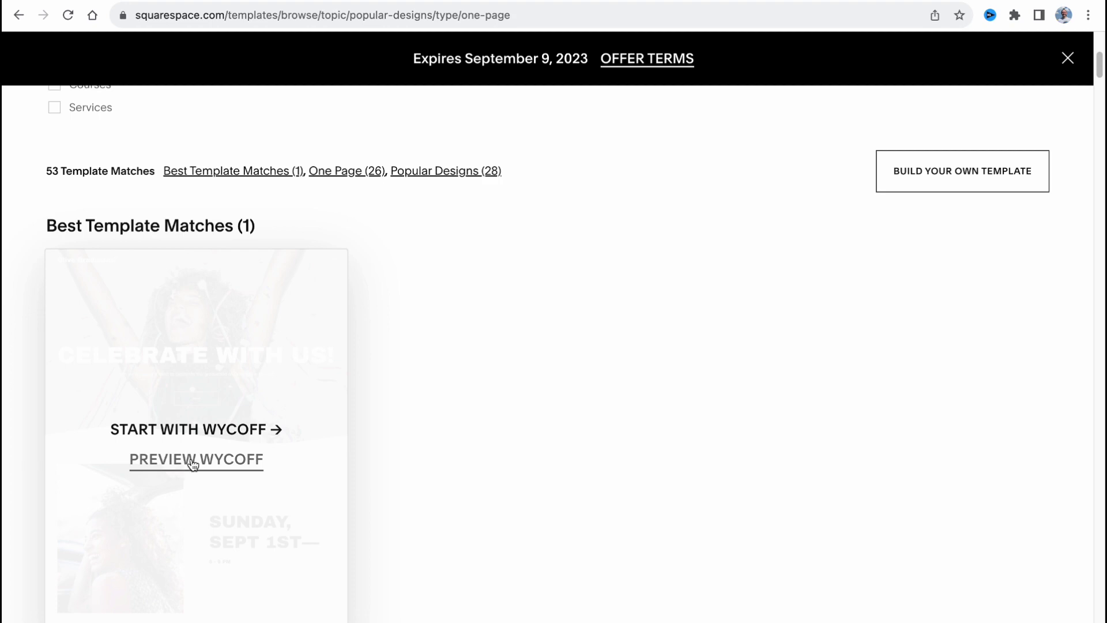
- Preview the Wycoff party template and check it at tablet, phone and desktop sizes
{"action": "left_click", "coordinate": [191, 459]}
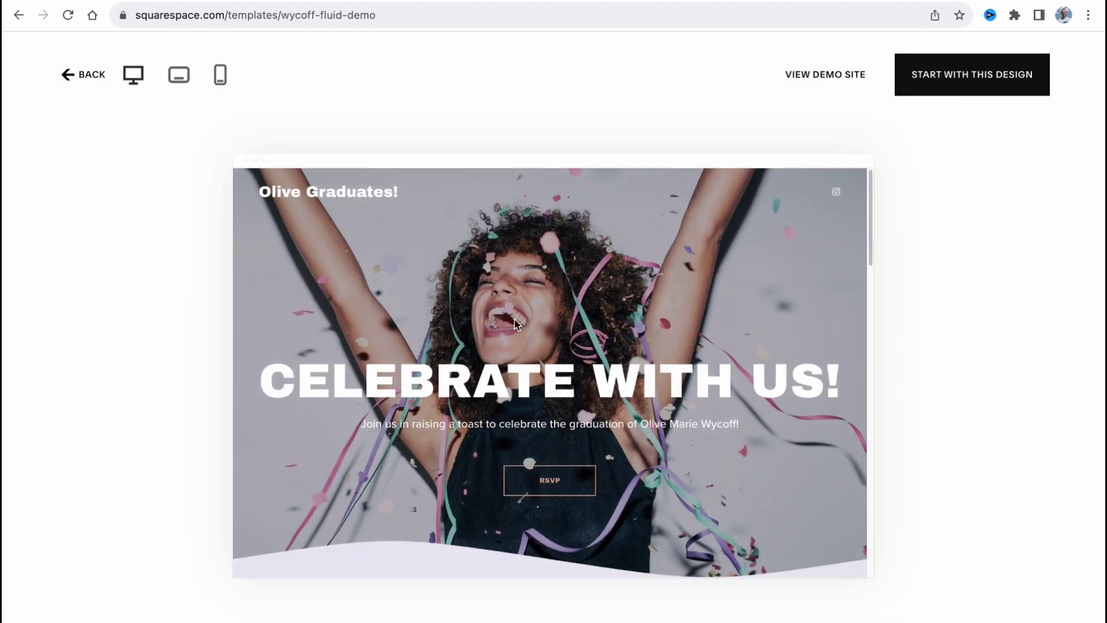
{"action": "scroll", "coordinate": [537, 354], "scroll_direction": "down", "scroll_amount": 5}
{"action": "scroll", "coordinate": [536, 355], "scroll_direction": "down", "scroll_amount": 15}
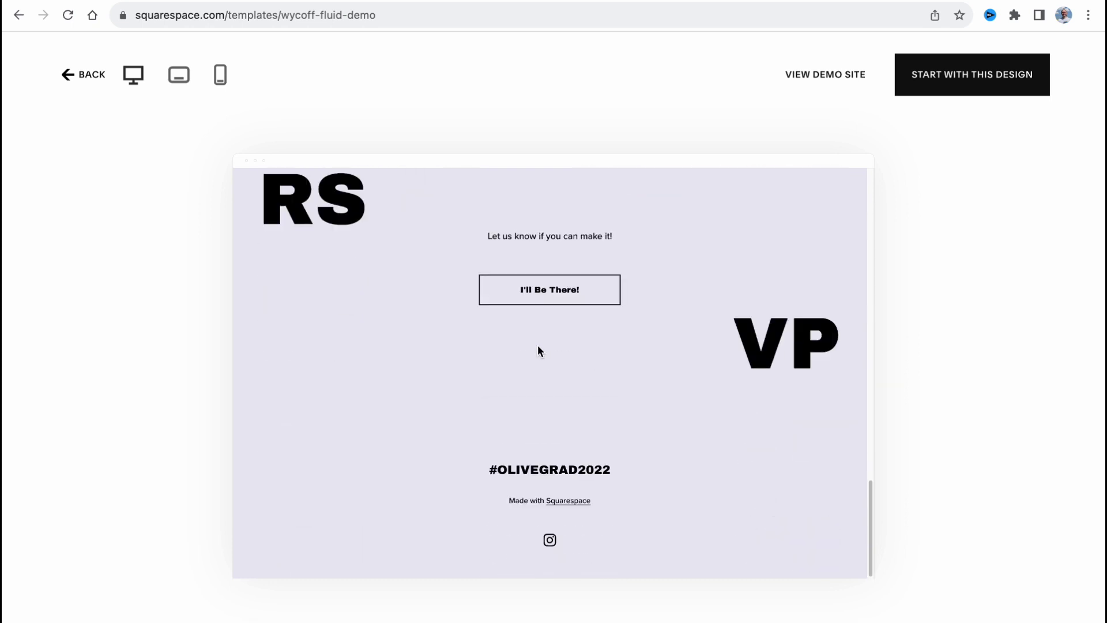
{"action": "left_click", "coordinate": [173, 79]}
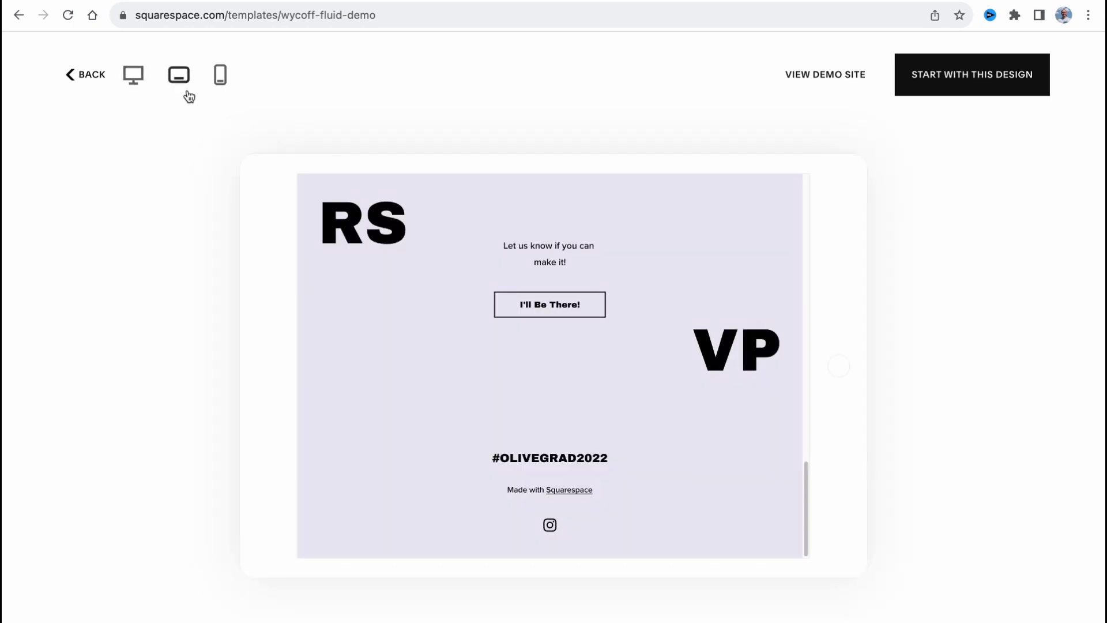
{"action": "left_click", "coordinate": [221, 81]}
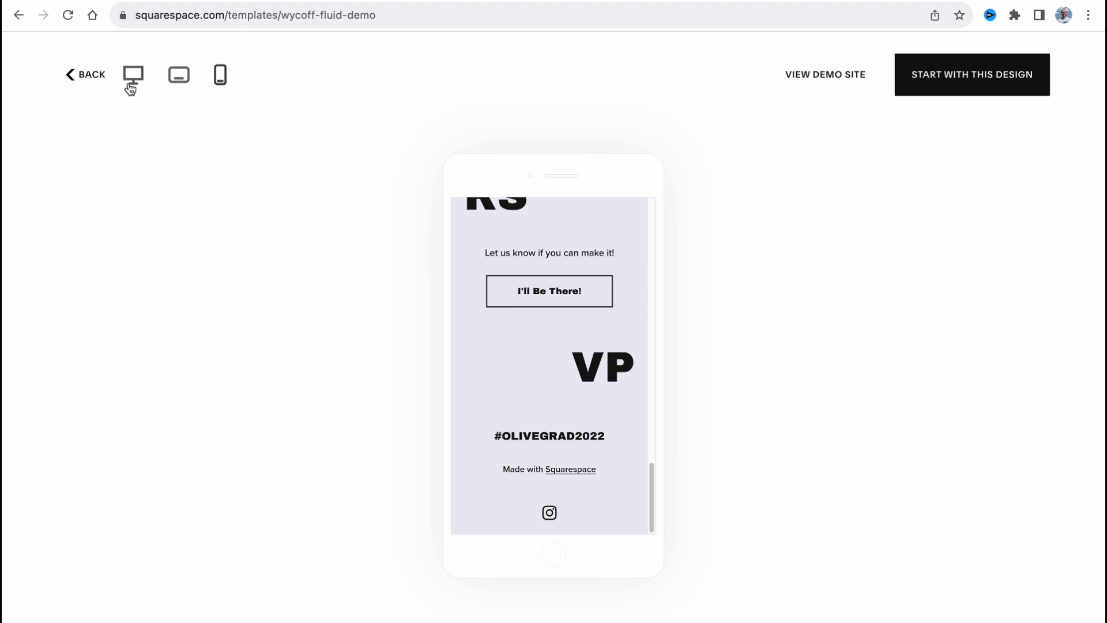
{"action": "left_click", "coordinate": [130, 84]}
{"action": "scroll", "coordinate": [600, 502], "scroll_direction": "up", "scroll_amount": 15}
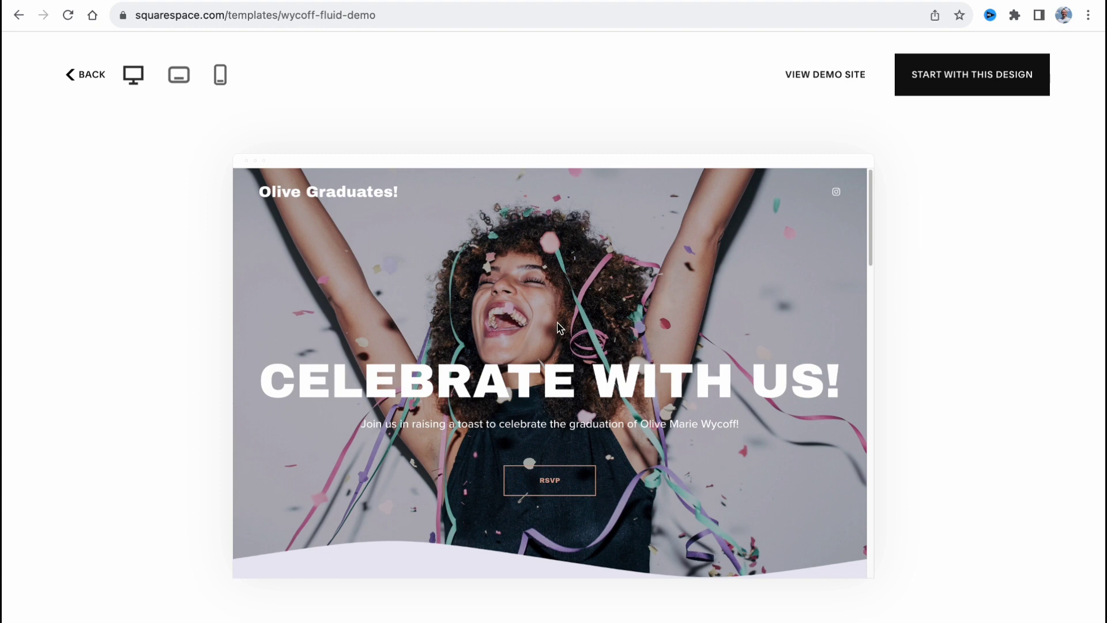
- Start a Wycoff-based site titled 'BD Party' and complete the welcome tour
{"action": "left_click", "coordinate": [980, 86]}
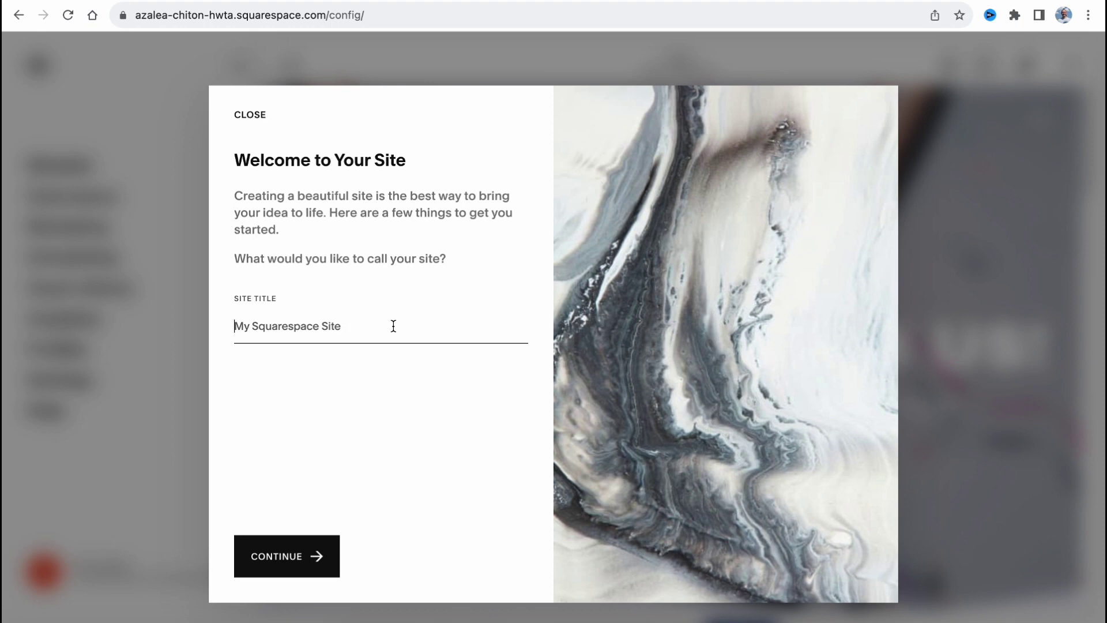
{"action": "type", "text": "BD Party"}
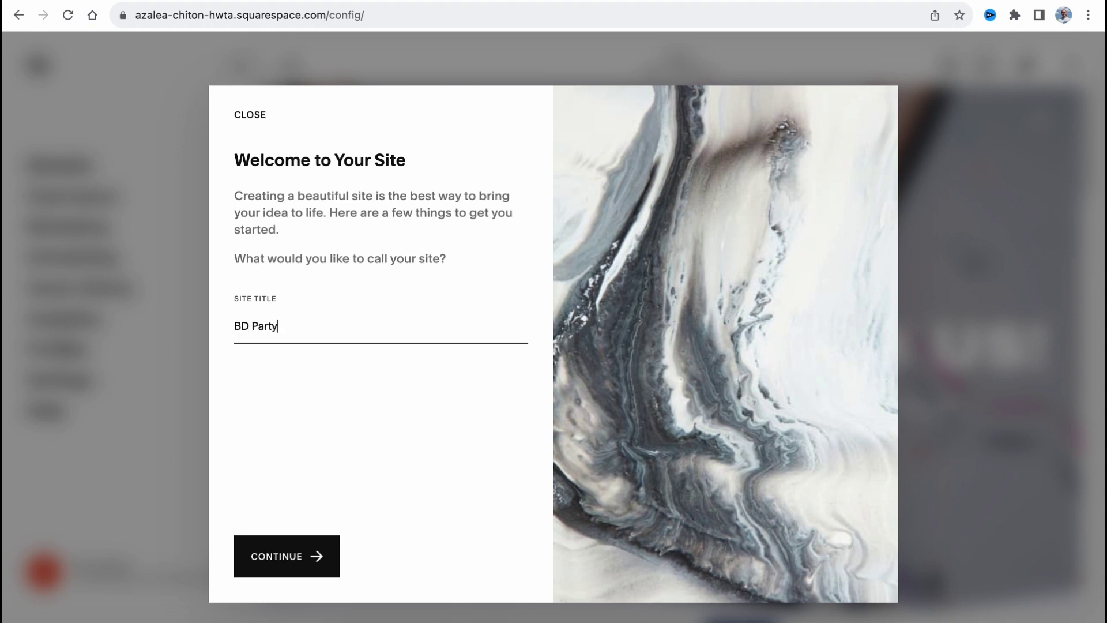
{"action": "left_click", "coordinate": [260, 555]}
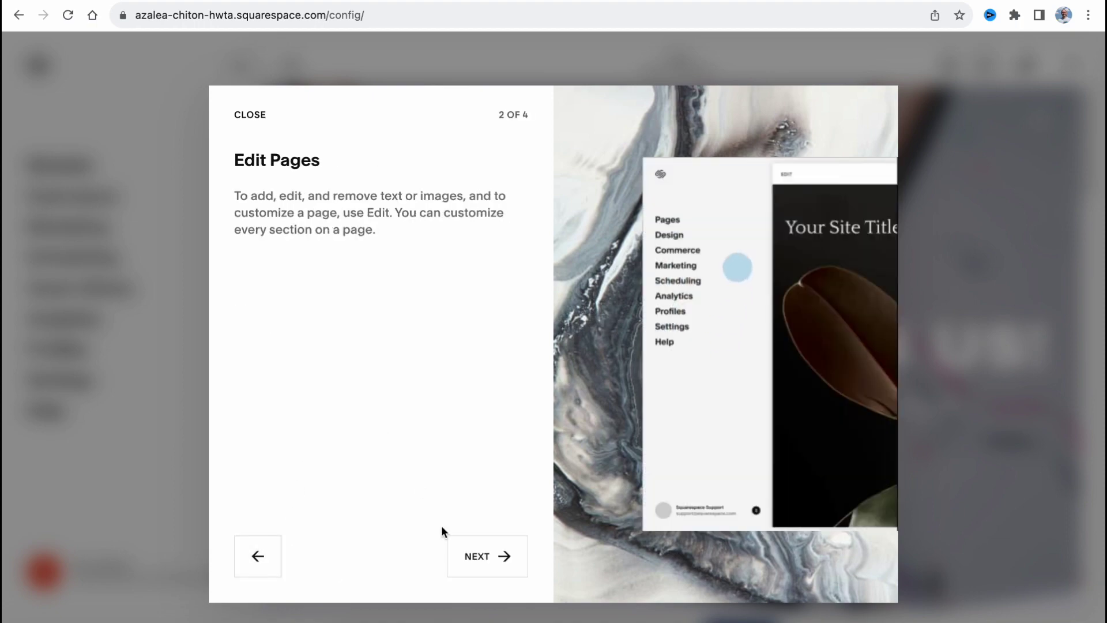
{"action": "left_click", "coordinate": [469, 562]}
{"action": "left_click", "coordinate": [484, 560]}
{"action": "left_click", "coordinate": [470, 562]}
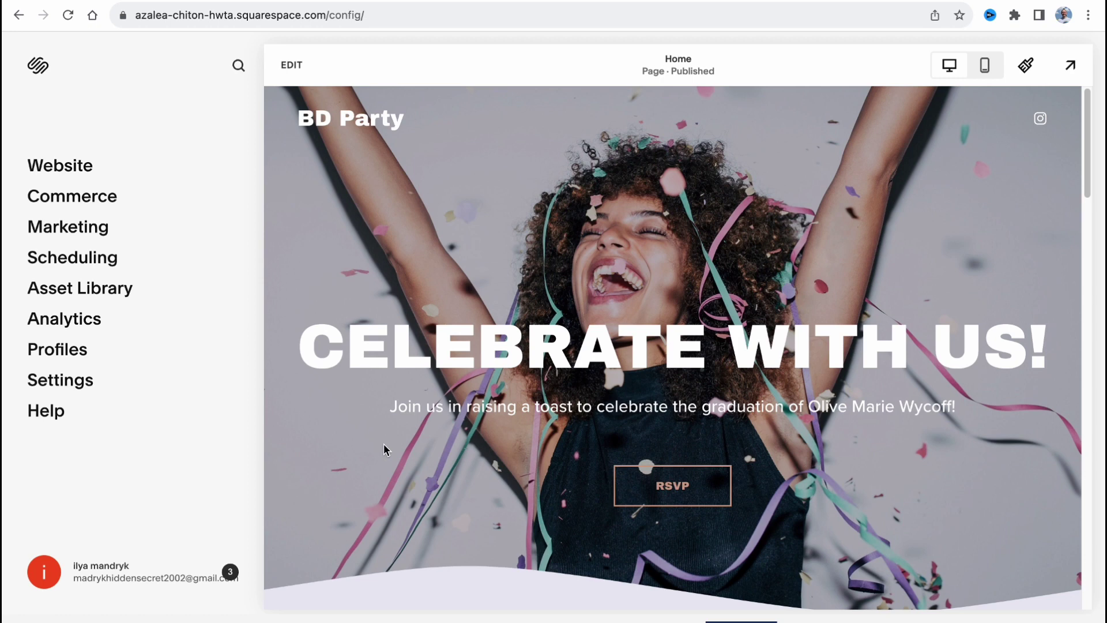
{"action": "left_click", "coordinate": [63, 172]}
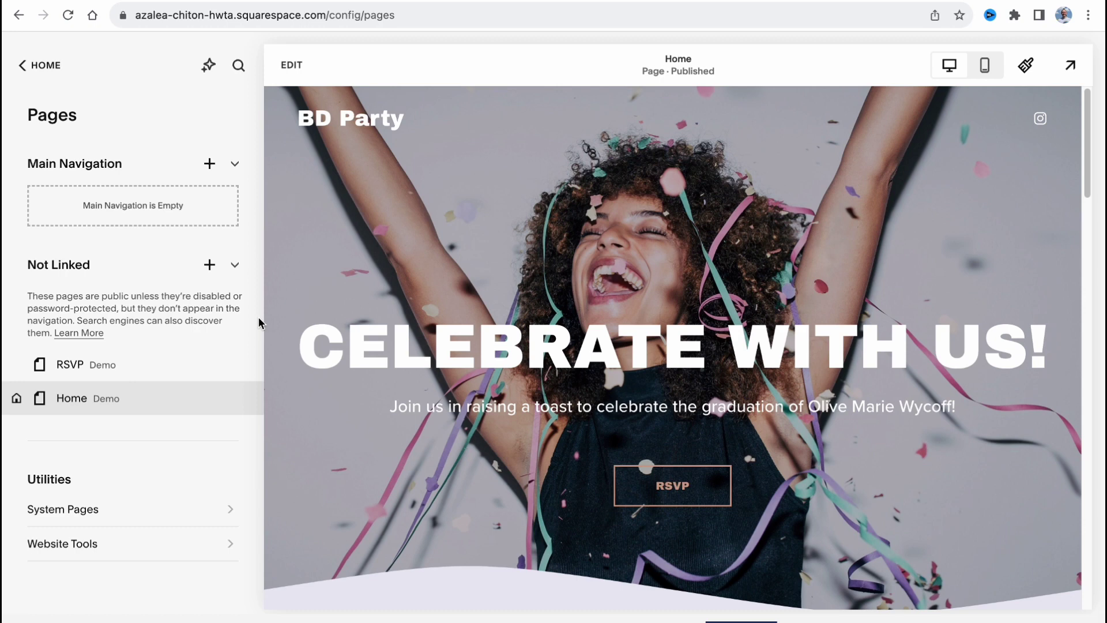
{"action": "left_click", "coordinate": [19, 68]}
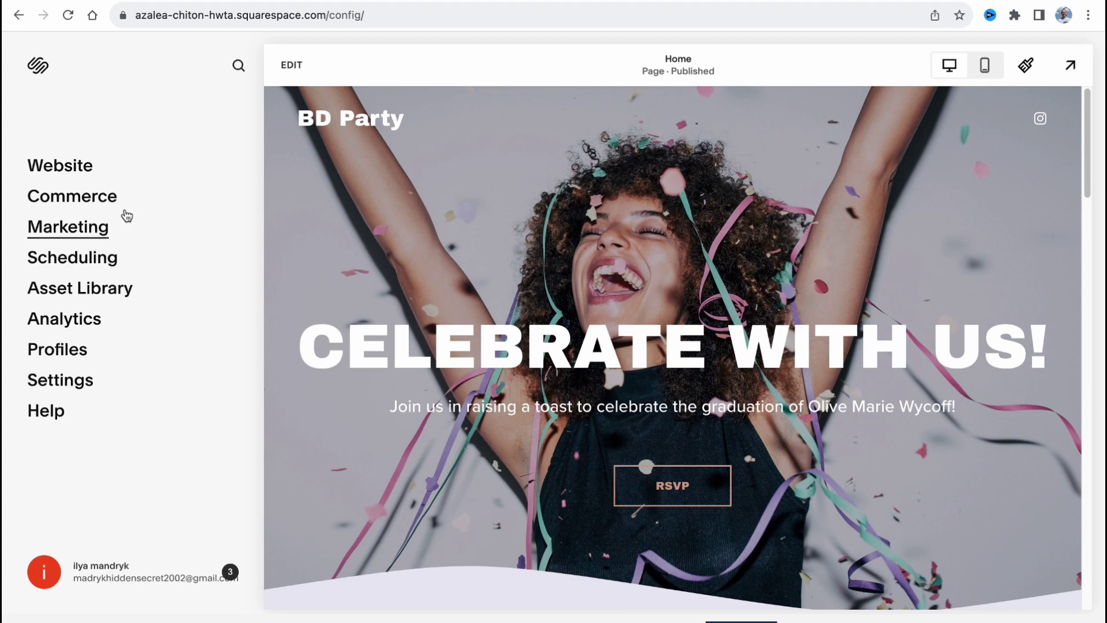
{"action": "left_click", "coordinate": [102, 199]}
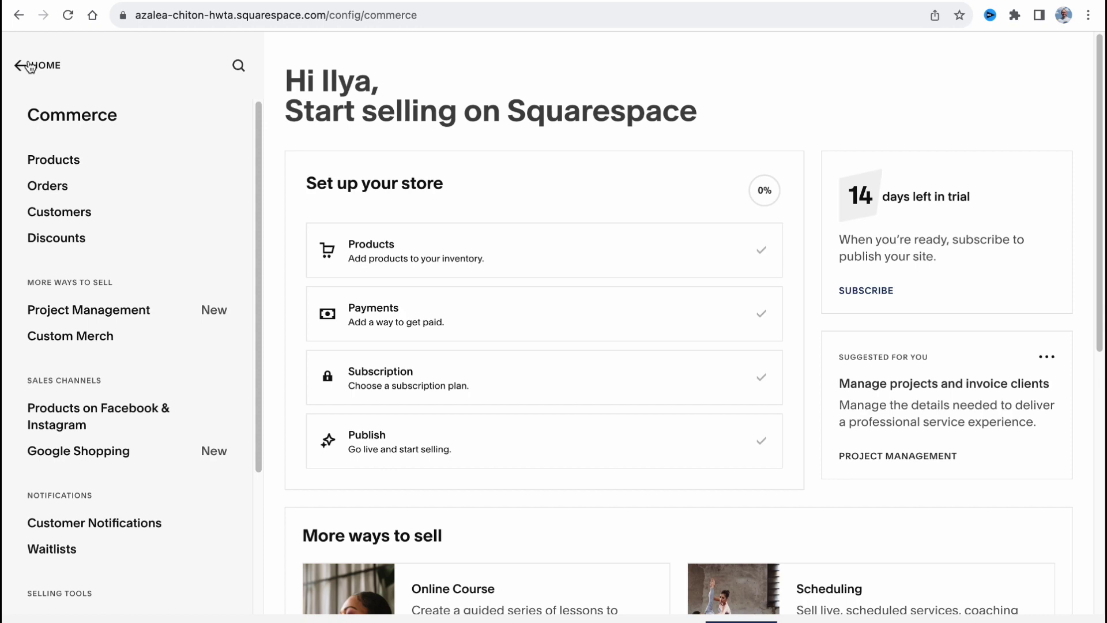
{"action": "left_click", "coordinate": [30, 67]}
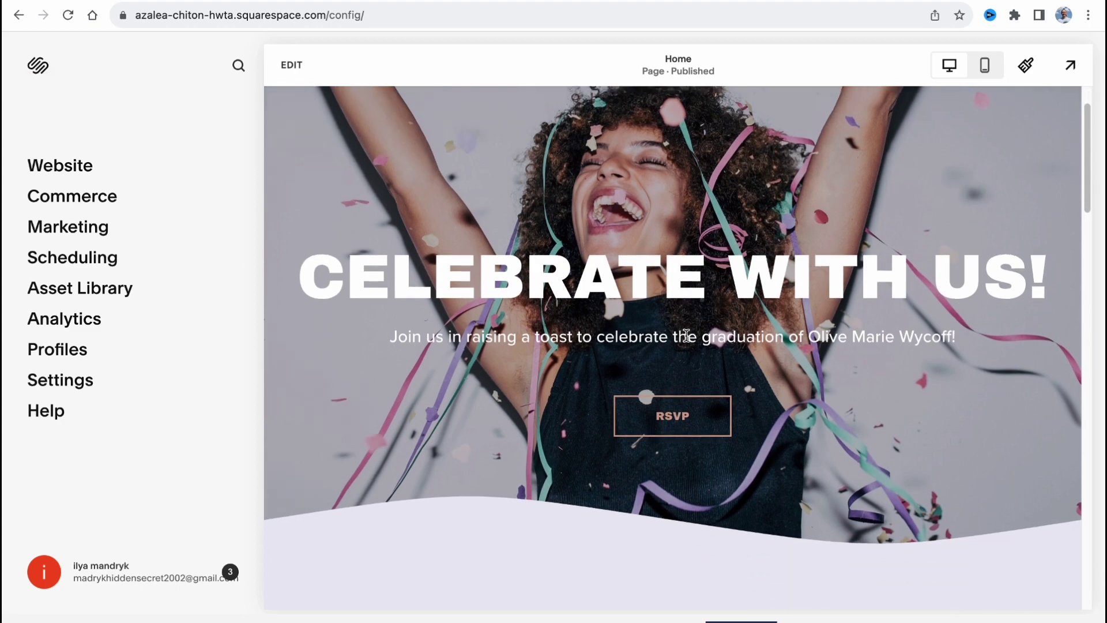
{"action": "scroll", "coordinate": [686, 332], "scroll_direction": "down", "scroll_amount": 5}
{"action": "scroll", "coordinate": [686, 336], "scroll_direction": "up", "scroll_amount": 5}
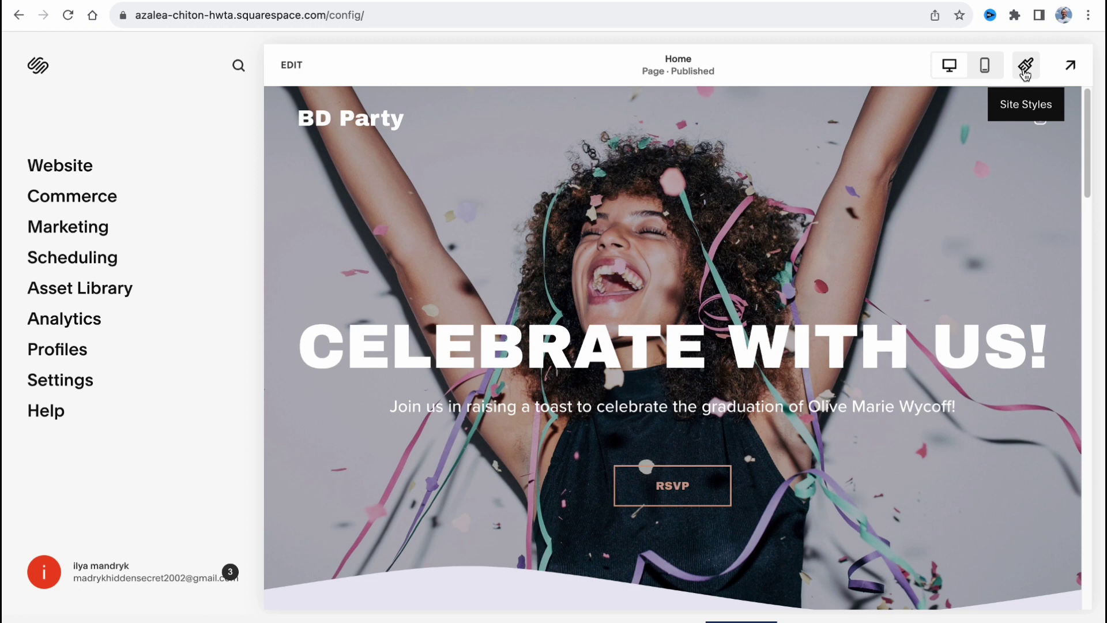
- Open Site Styles, dismiss the sections error, and apply the Gopher font pack
{"action": "left_click", "coordinate": [1025, 68]}
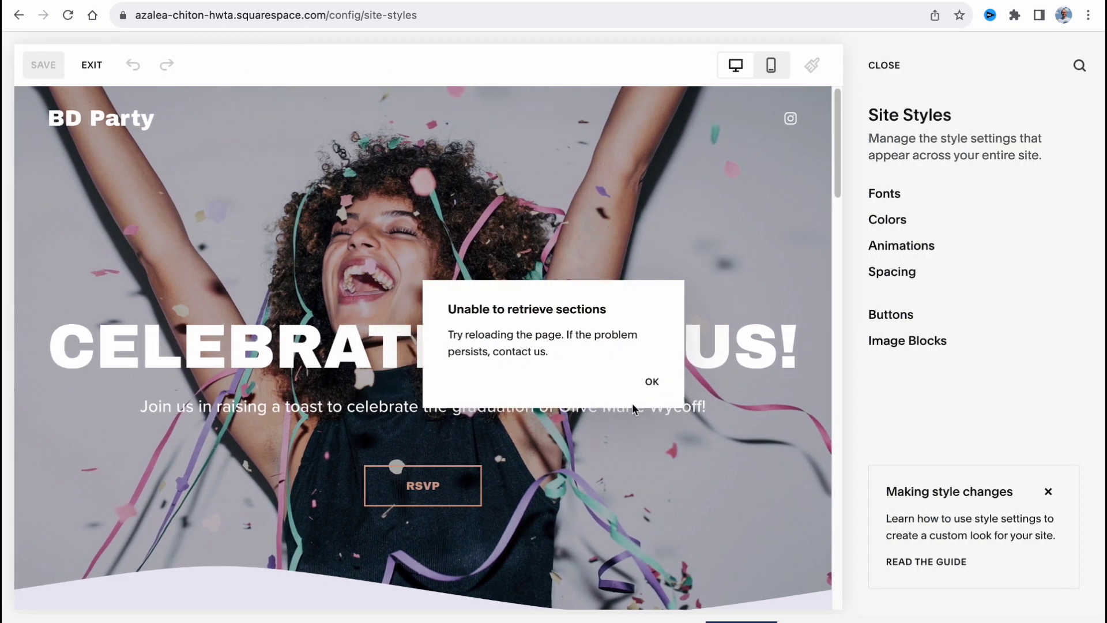
{"action": "left_click", "coordinate": [651, 385]}
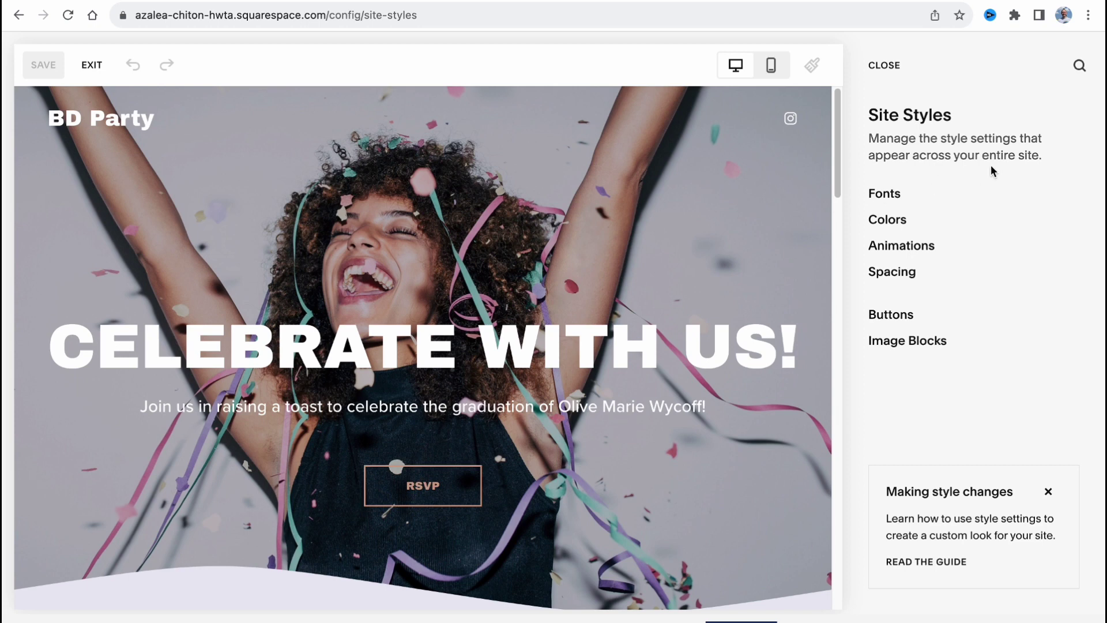
{"action": "left_click", "coordinate": [888, 196]}
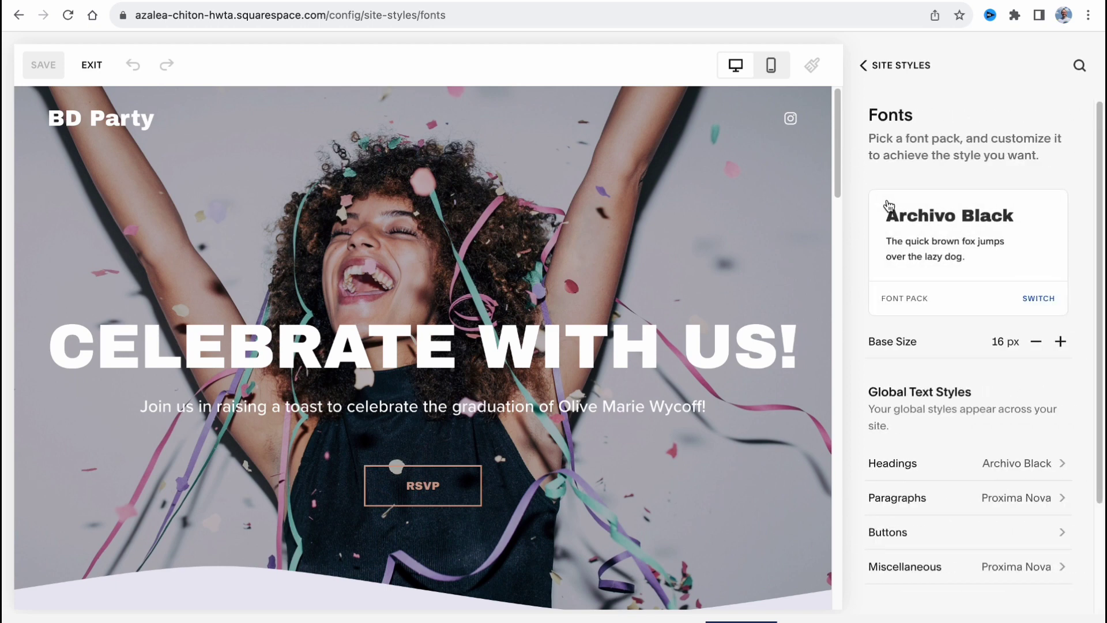
{"action": "left_click", "coordinate": [1040, 301]}
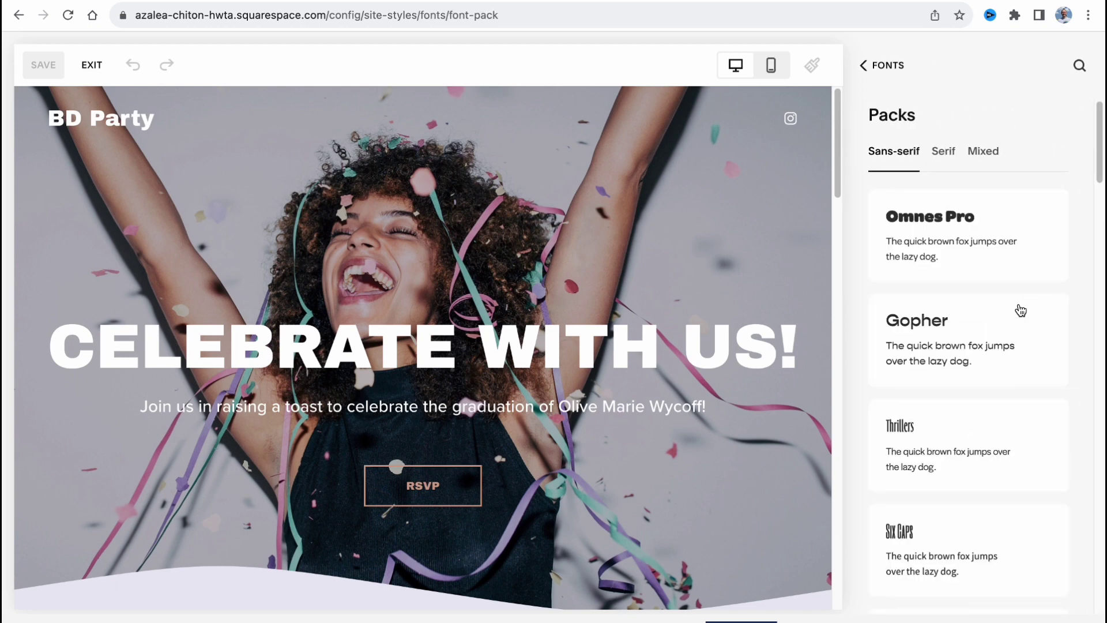
{"action": "scroll", "coordinate": [992, 340], "scroll_direction": "down", "scroll_amount": 1}
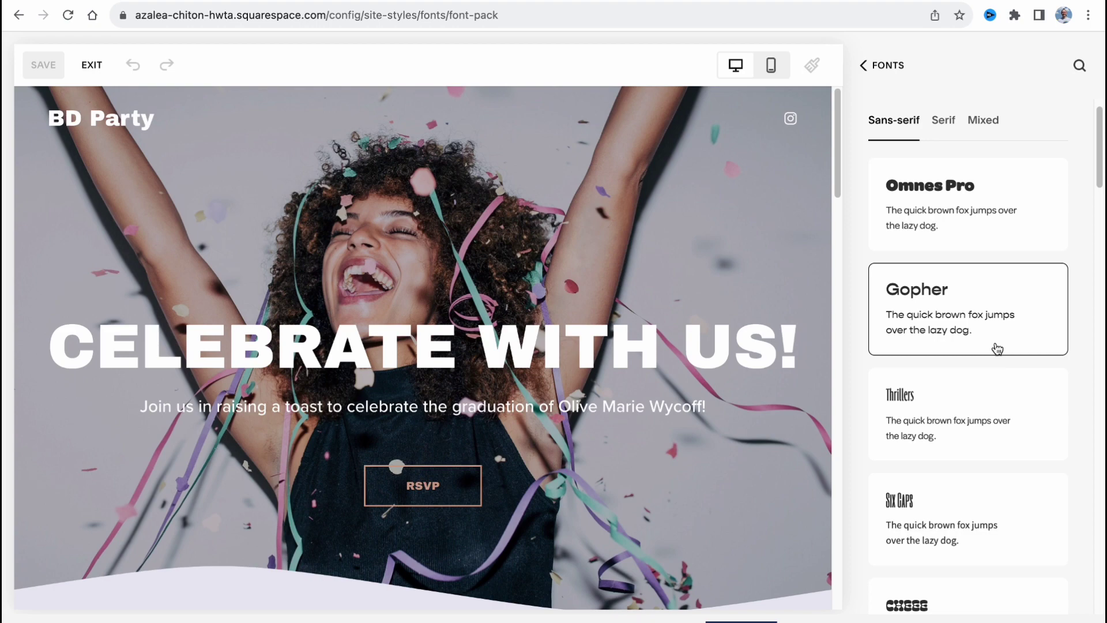
{"action": "left_click", "coordinate": [949, 319]}
- Browse further font packs such as Roc Grotesk, then return to font settings
{"action": "scroll", "coordinate": [999, 431], "scroll_direction": "down", "scroll_amount": 3}
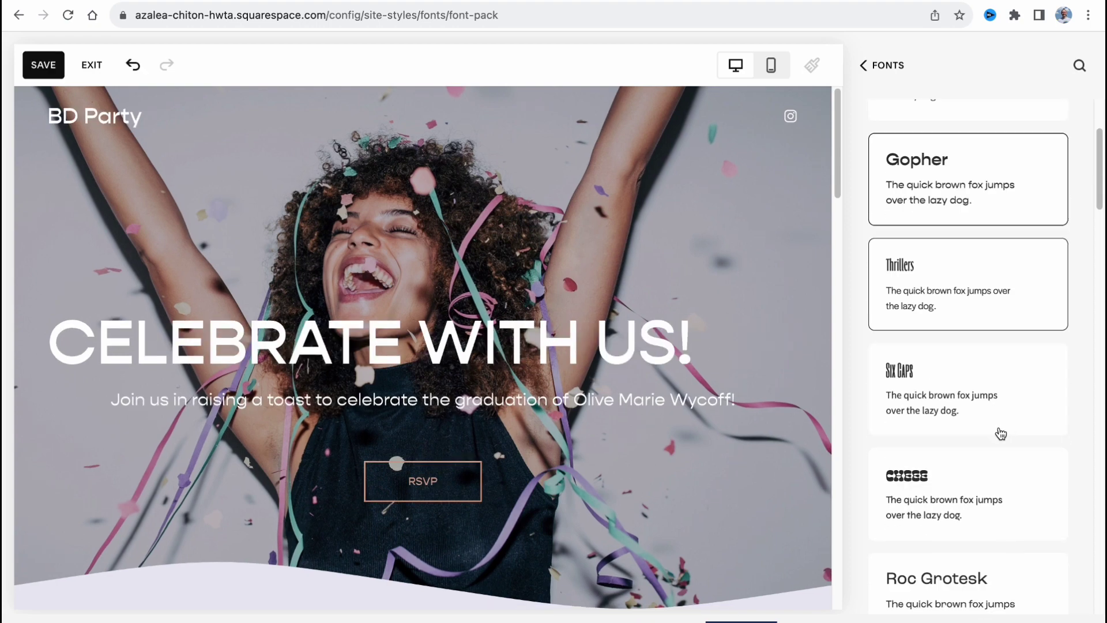
{"action": "scroll", "coordinate": [1001, 427], "scroll_direction": "down", "scroll_amount": 2}
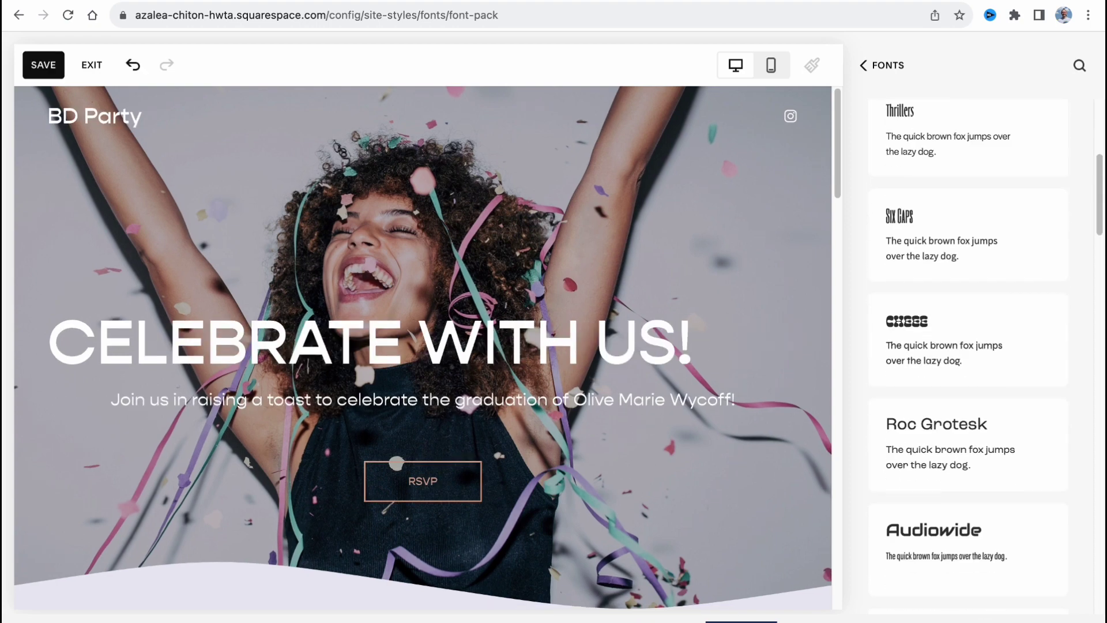
{"action": "left_click", "coordinate": [1002, 427]}
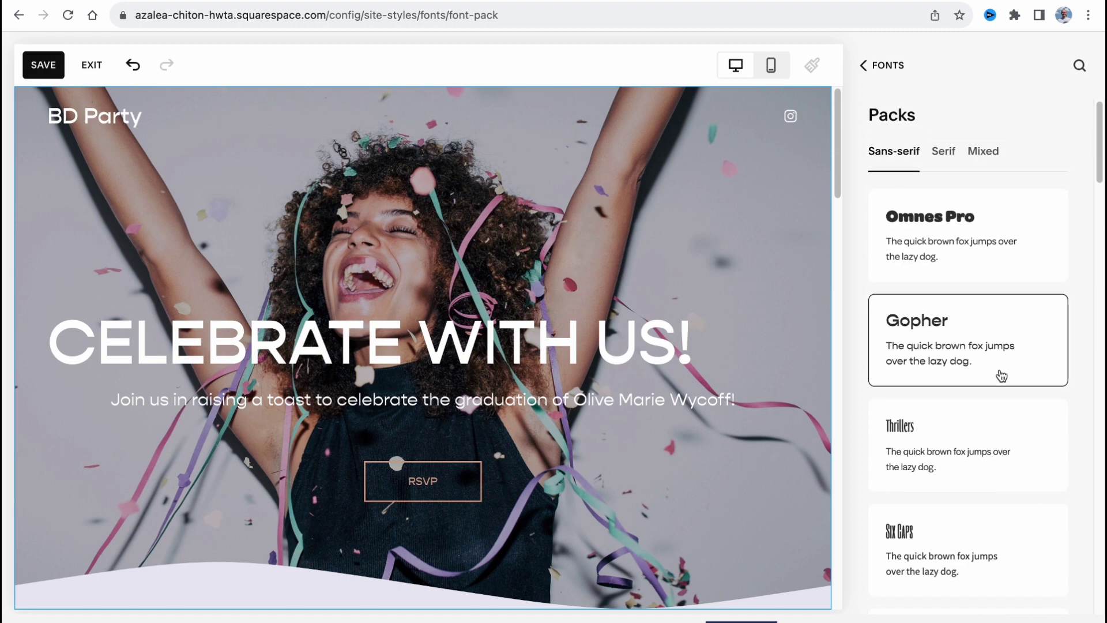
{"action": "scroll", "coordinate": [997, 376], "scroll_direction": "down", "scroll_amount": 6}
{"action": "scroll", "coordinate": [999, 375], "scroll_direction": "down", "scroll_amount": 10}
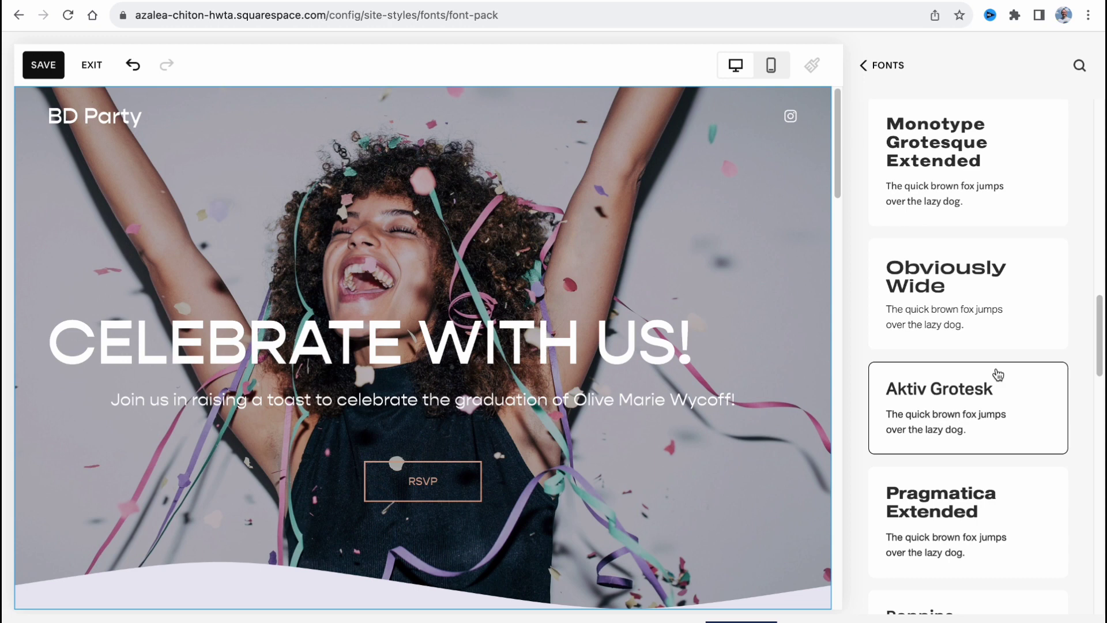
{"action": "left_click", "coordinate": [865, 67]}
- Open the colour palette editor and try the yellow/lavender/orange and grey/green/purple presets
{"action": "left_click", "coordinate": [862, 66]}
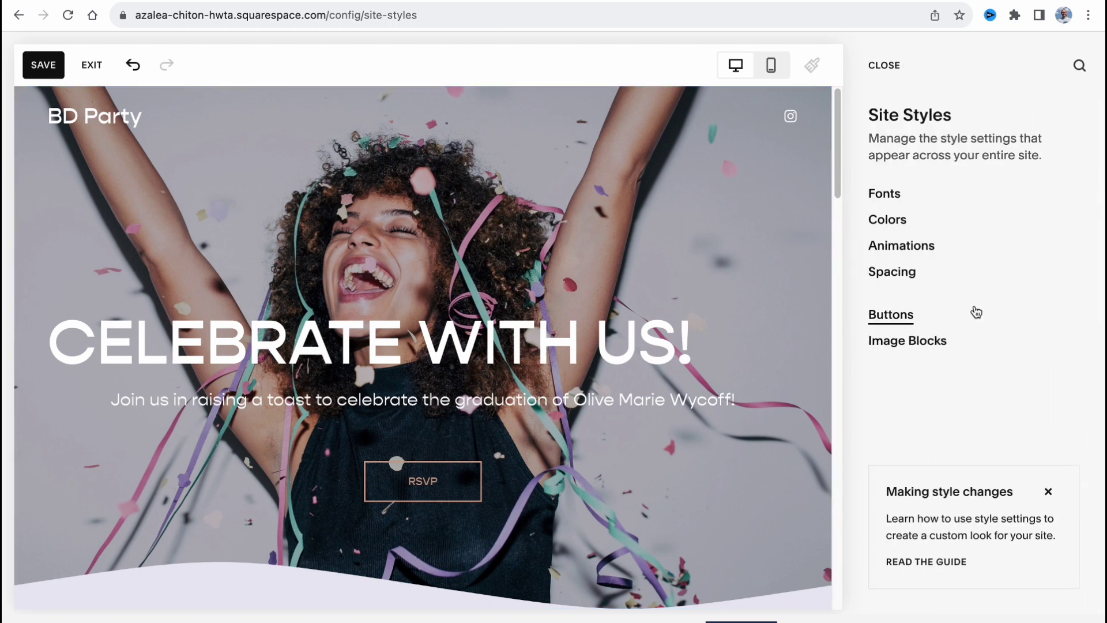
{"action": "left_click", "coordinate": [899, 220]}
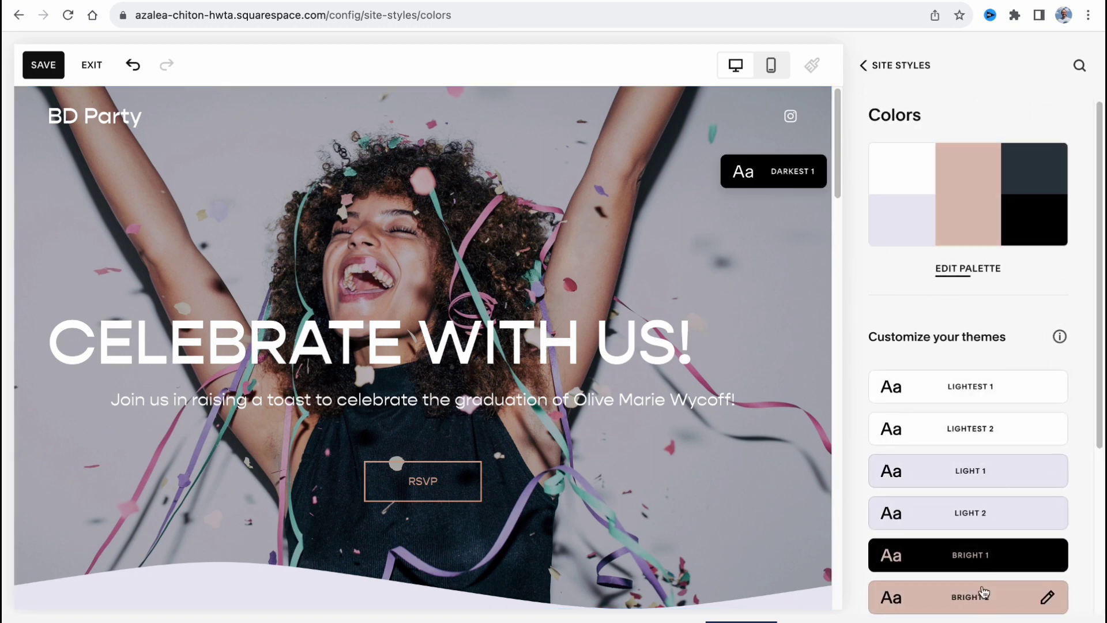
{"action": "left_click", "coordinate": [973, 275]}
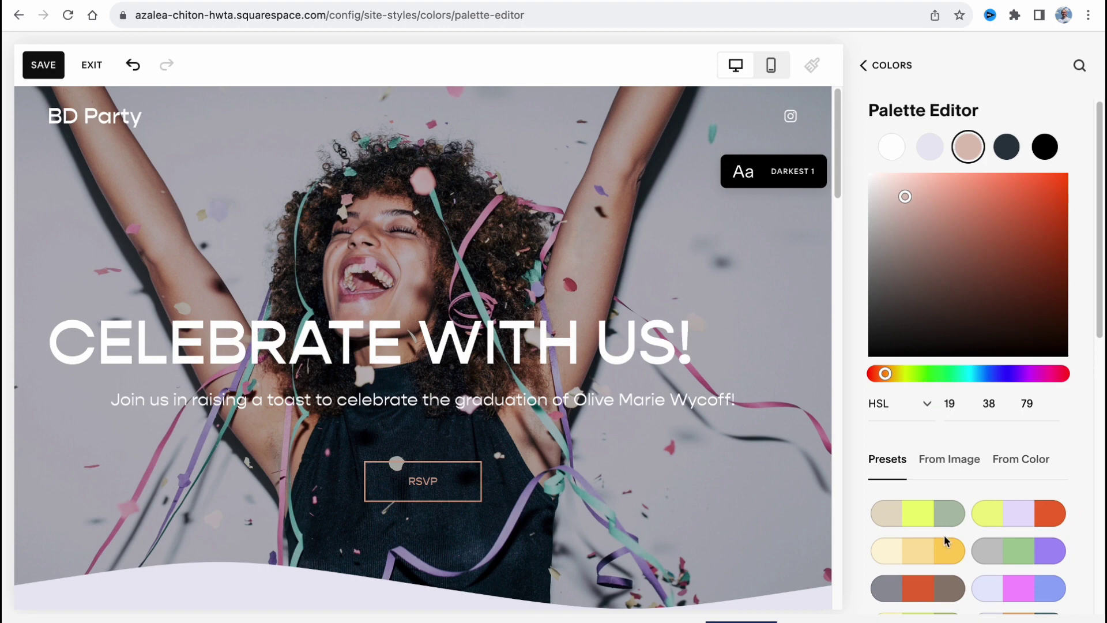
{"action": "left_click", "coordinate": [1006, 512]}
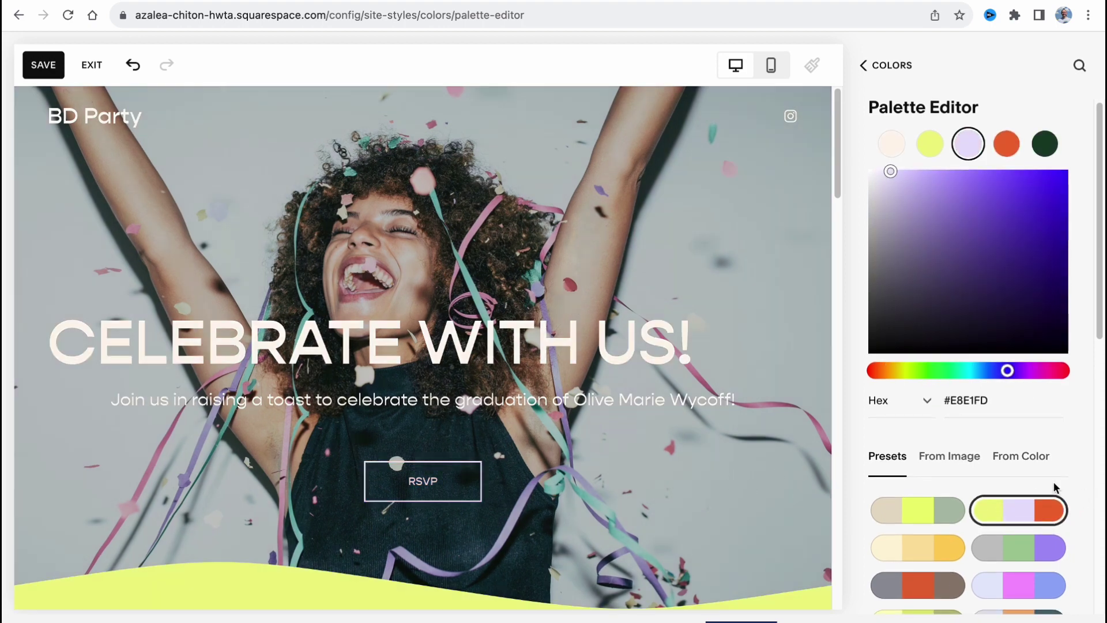
{"action": "scroll", "coordinate": [1026, 519], "scroll_direction": "down", "scroll_amount": 1}
{"action": "left_click", "coordinate": [1018, 544]}
{"action": "scroll", "coordinate": [1016, 555], "scroll_direction": "down", "scroll_amount": 3}
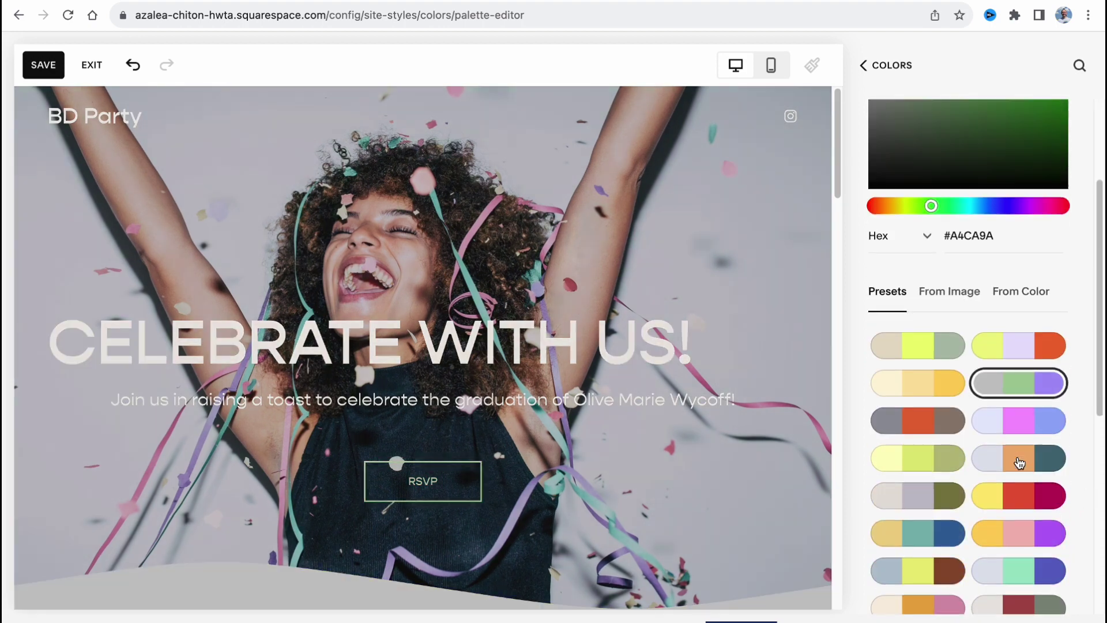
{"action": "scroll", "coordinate": [1018, 461], "scroll_direction": "up", "scroll_amount": 3}
- Inspect the palette colours and recolour the grey swatch to dark brown
{"action": "left_click", "coordinate": [1006, 146]}
{"action": "left_click", "coordinate": [1044, 146]}
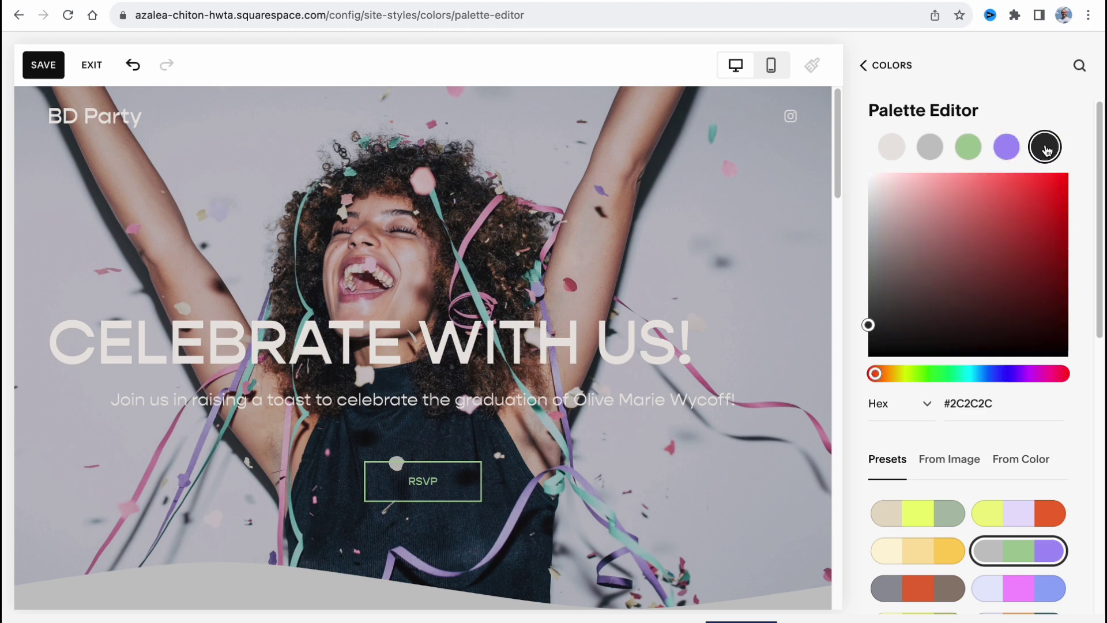
{"action": "left_click", "coordinate": [964, 151]}
{"action": "left_click", "coordinate": [928, 145]}
{"action": "left_click_drag", "start_coordinate": [968, 307], "coordinate": [924, 314]}
- Try the mauve/brown, blue-accent and red/dark presets, settling on the blue and orange palette
{"action": "scroll", "coordinate": [906, 399], "scroll_direction": "down", "scroll_amount": 5}
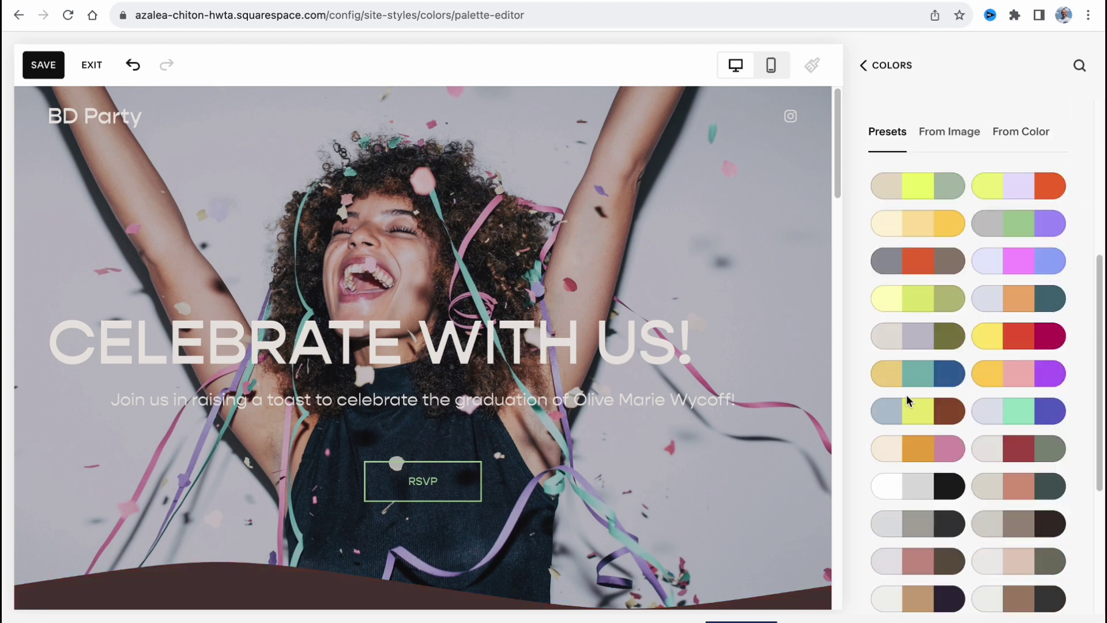
{"action": "left_click", "coordinate": [1011, 450]}
{"action": "scroll", "coordinate": [932, 522], "scroll_direction": "down", "scroll_amount": 1}
{"action": "left_click", "coordinate": [932, 522]}
{"action": "scroll", "coordinate": [934, 521], "scroll_direction": "down", "scroll_amount": 3}
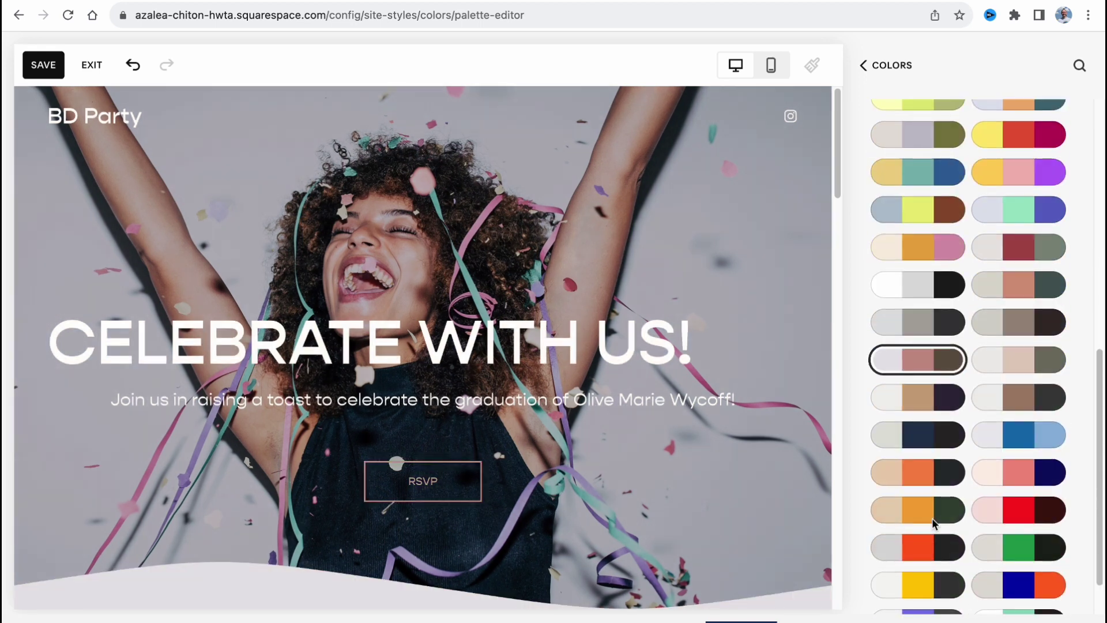
{"action": "left_click", "coordinate": [1032, 439]}
{"action": "left_click", "coordinate": [1029, 513]}
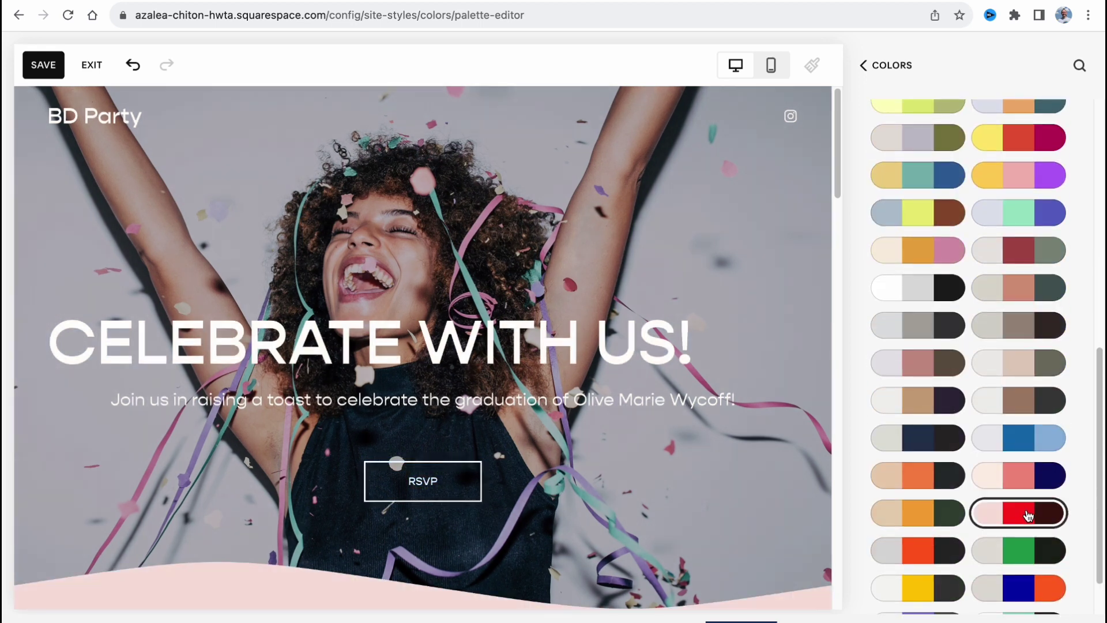
{"action": "left_click", "coordinate": [1015, 579]}
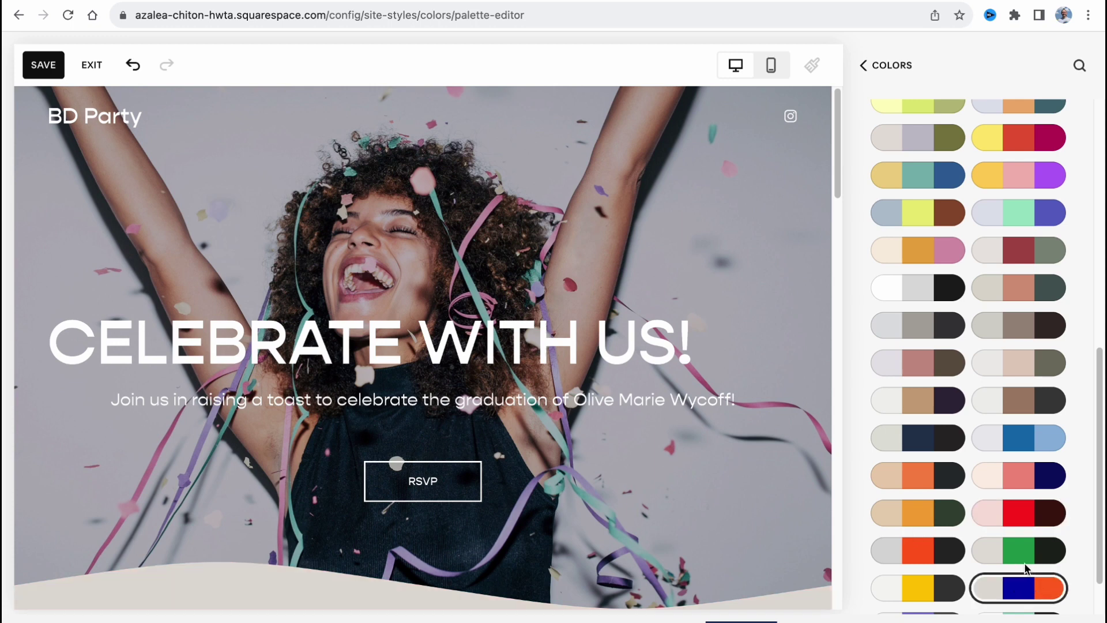
{"action": "scroll", "coordinate": [989, 534], "scroll_direction": "down", "scroll_amount": 1}
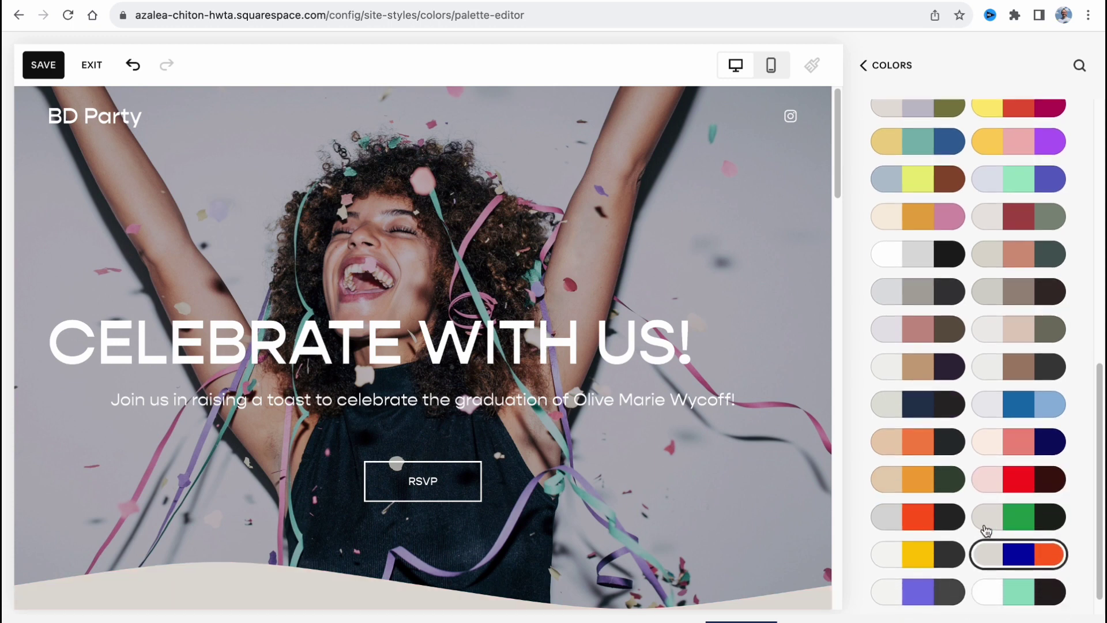
- Set site animations to Fade and save the site style changes
{"action": "left_click", "coordinate": [903, 67]}
{"action": "left_click", "coordinate": [890, 67]}
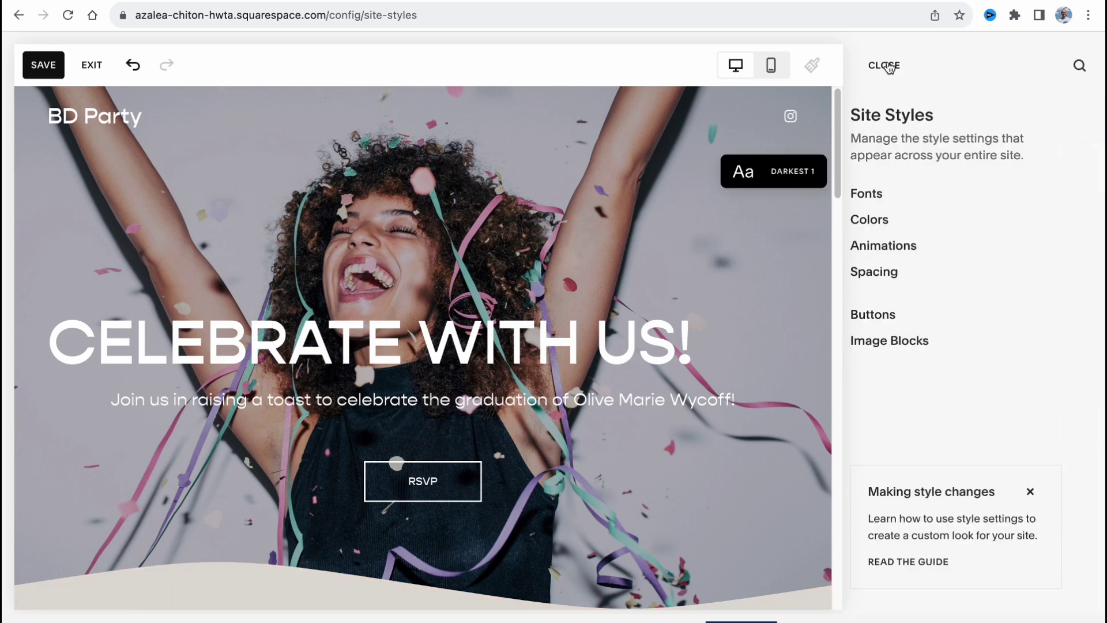
{"action": "left_click", "coordinate": [897, 248]}
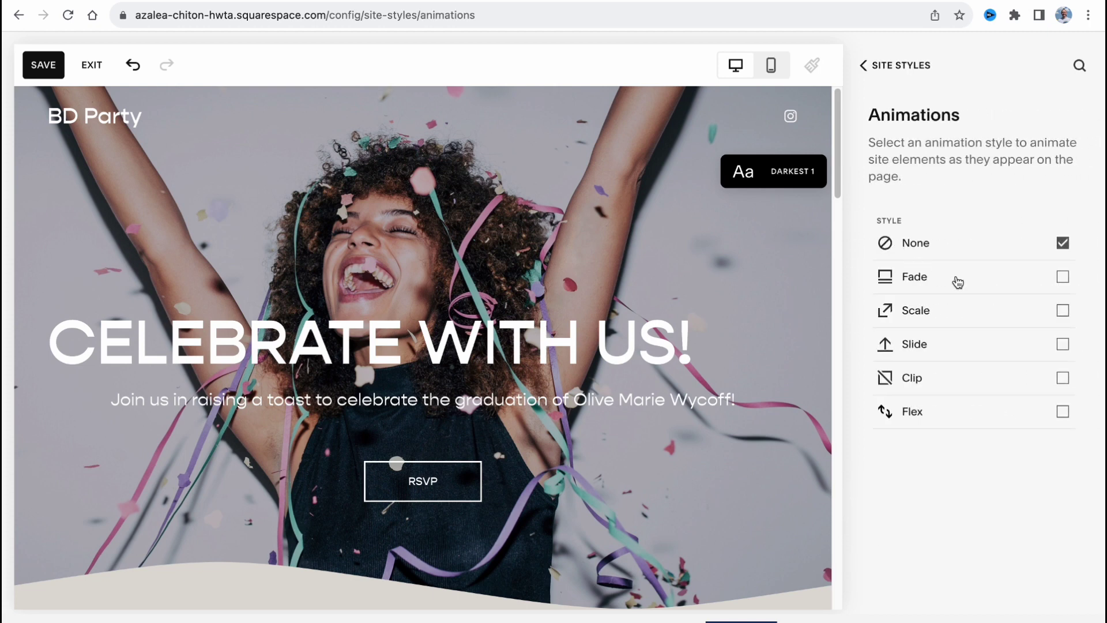
{"action": "left_click", "coordinate": [1062, 278]}
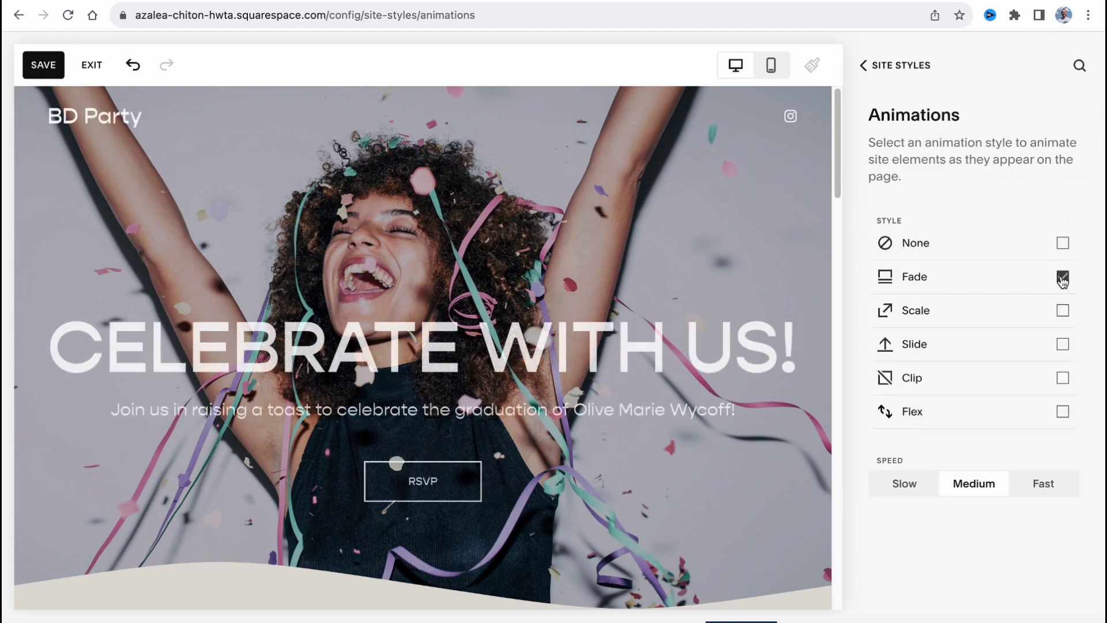
{"action": "left_click", "coordinate": [861, 67]}
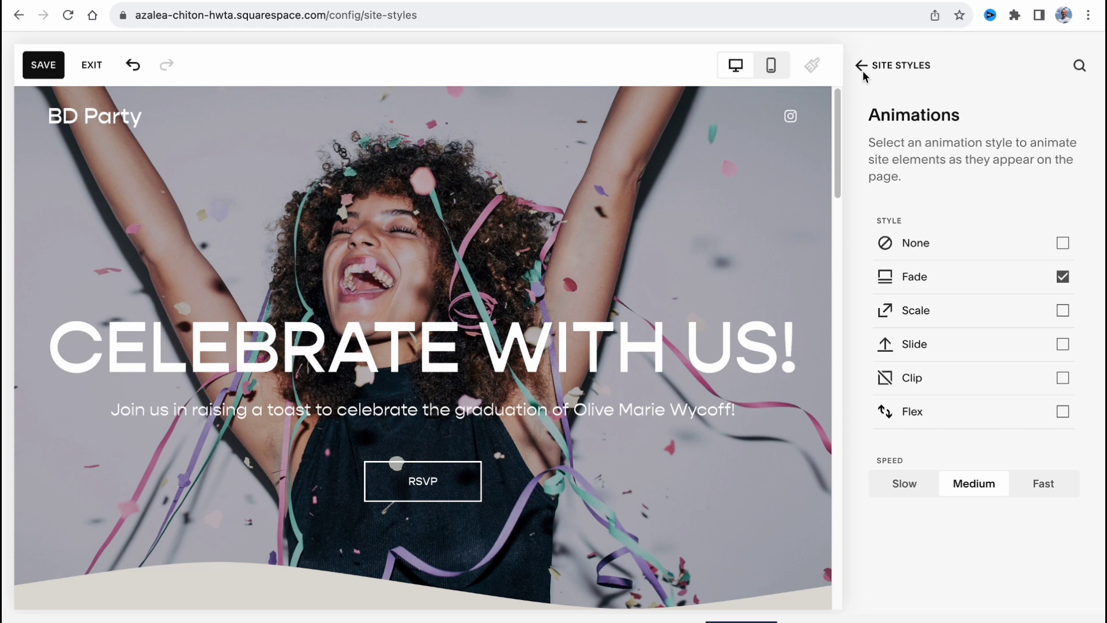
{"action": "left_click", "coordinate": [38, 65]}
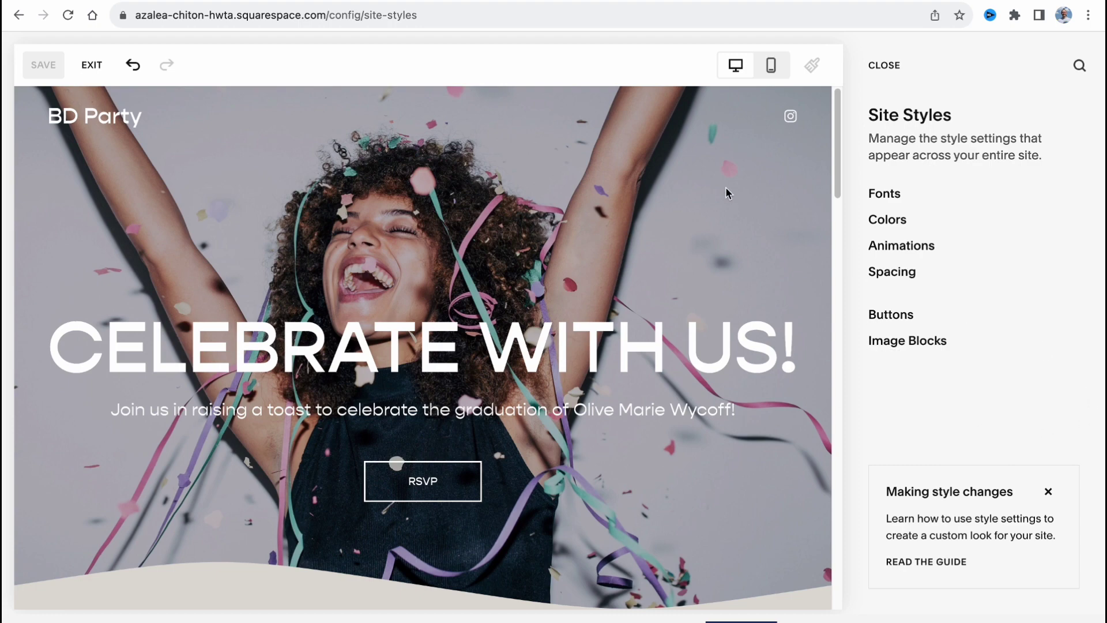
- Widen the Site Margin in Spacing settings and try saving, dismissing the error
{"action": "left_click", "coordinate": [892, 272]}
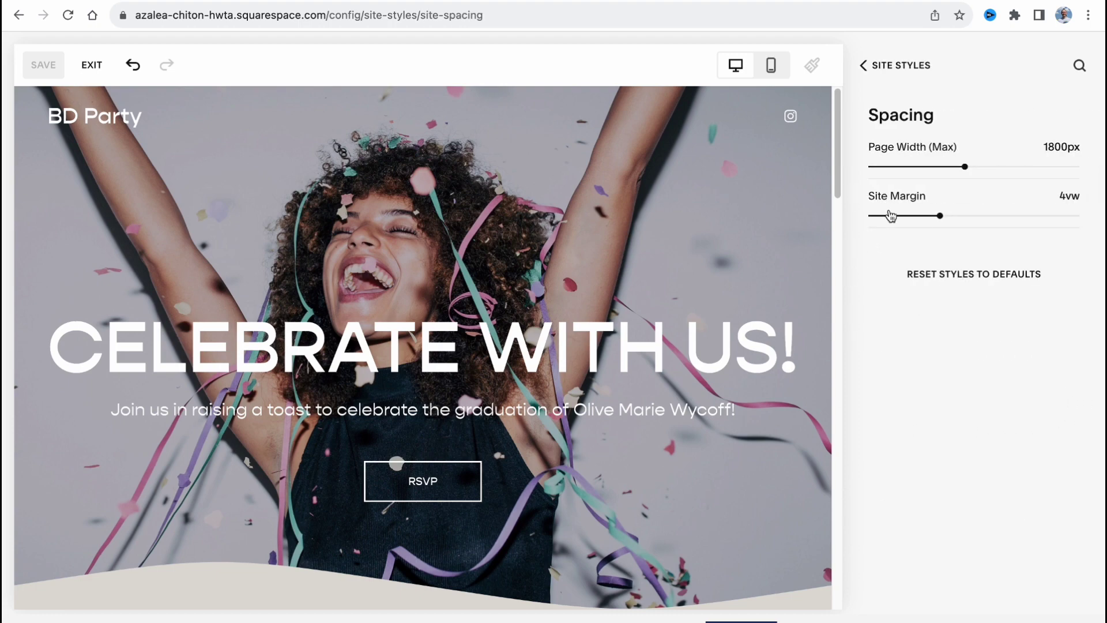
{"action": "left_click_drag", "start_coordinate": [940, 215], "coordinate": [959, 230]}
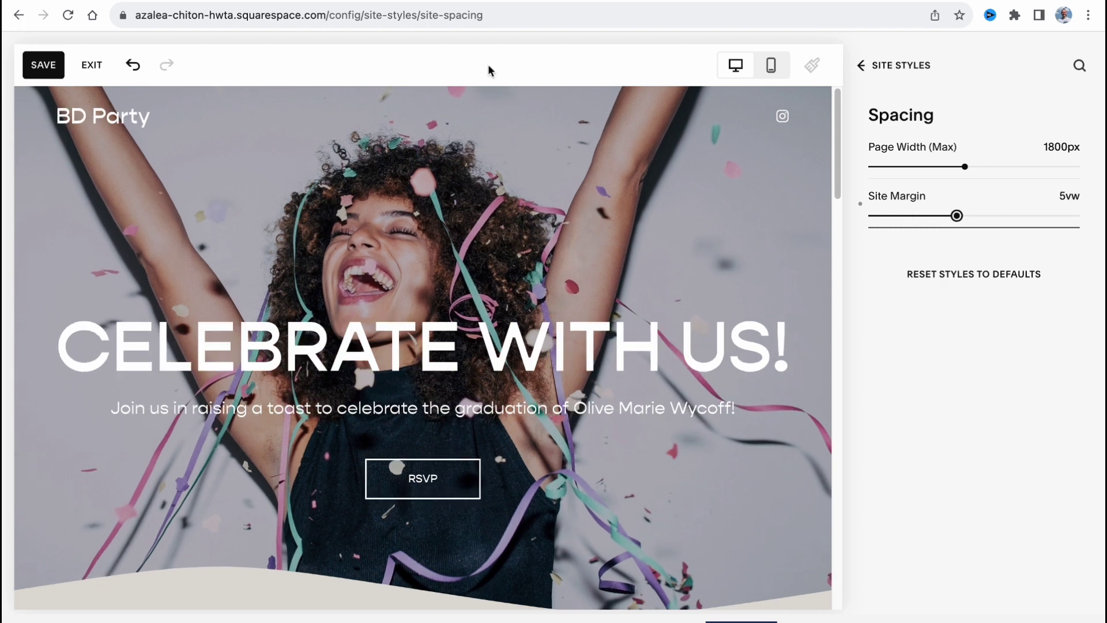
{"action": "left_click", "coordinate": [43, 64]}
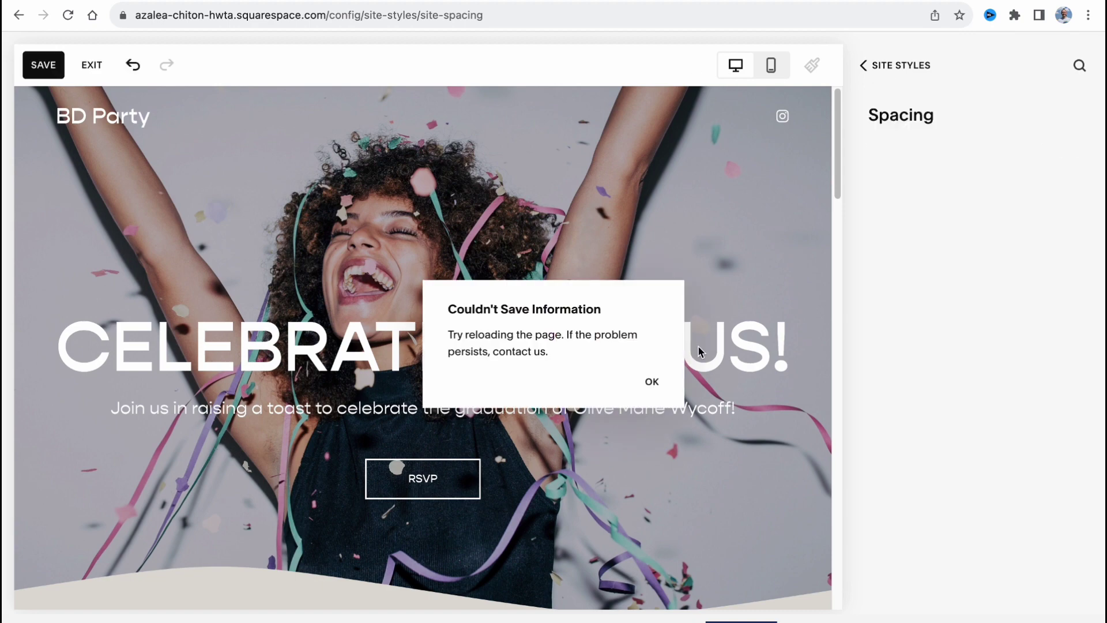
{"action": "left_click", "coordinate": [654, 382]}
- Close Site Styles, retry the save, then exit the editor without saving
{"action": "left_click", "coordinate": [862, 66]}
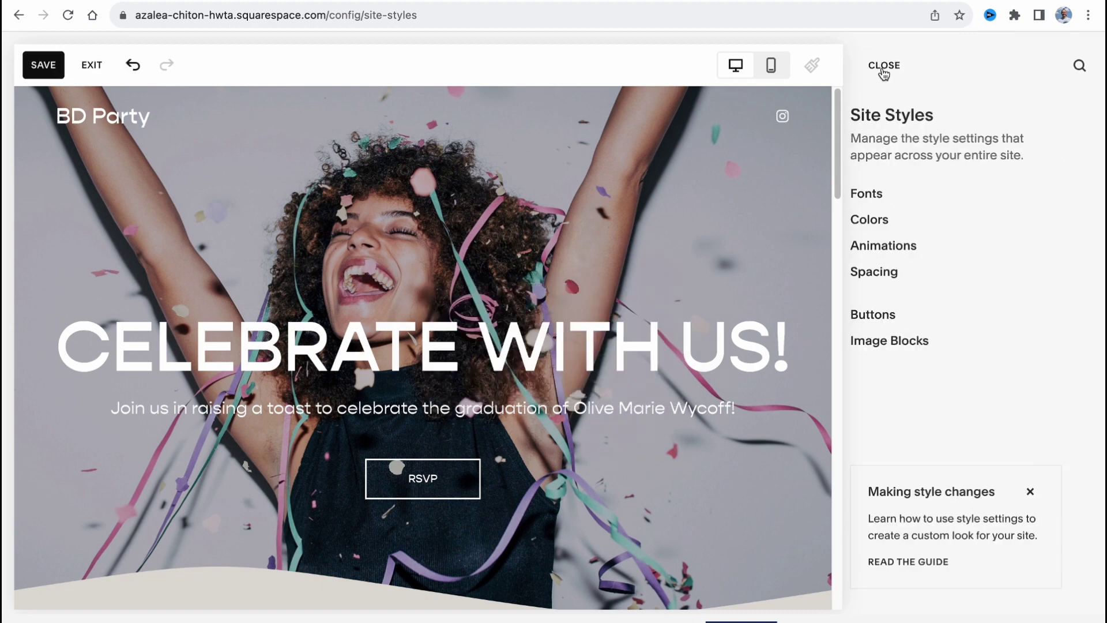
{"action": "left_click", "coordinate": [884, 67]}
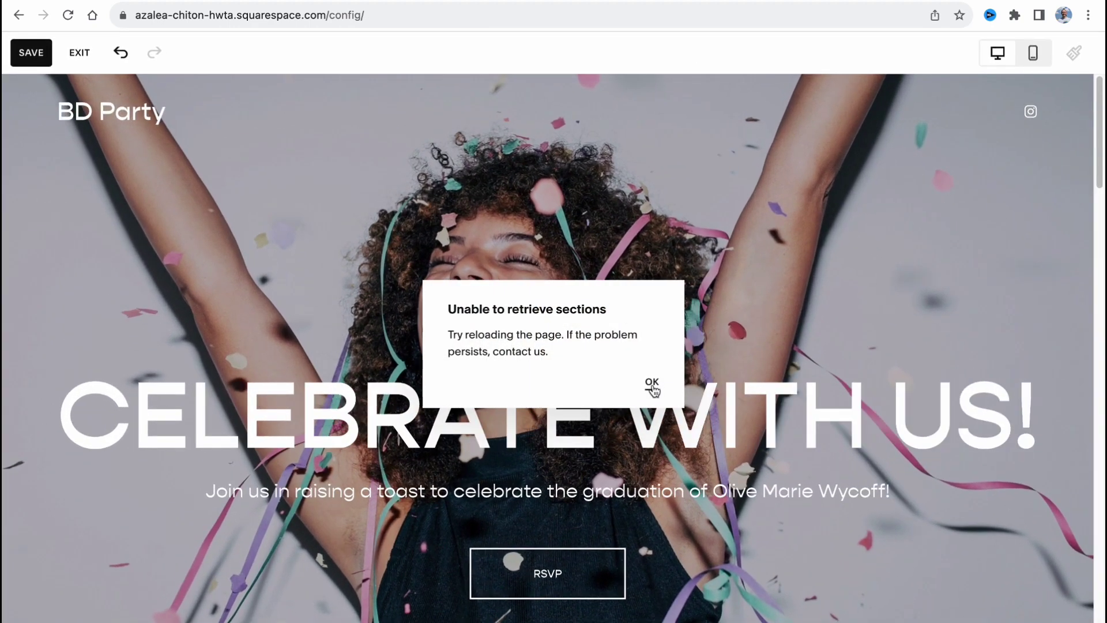
{"action": "left_click", "coordinate": [653, 390]}
{"action": "scroll", "coordinate": [769, 408], "scroll_direction": "down", "scroll_amount": 8}
{"action": "scroll", "coordinate": [482, 388], "scroll_direction": "up", "scroll_amount": 7}
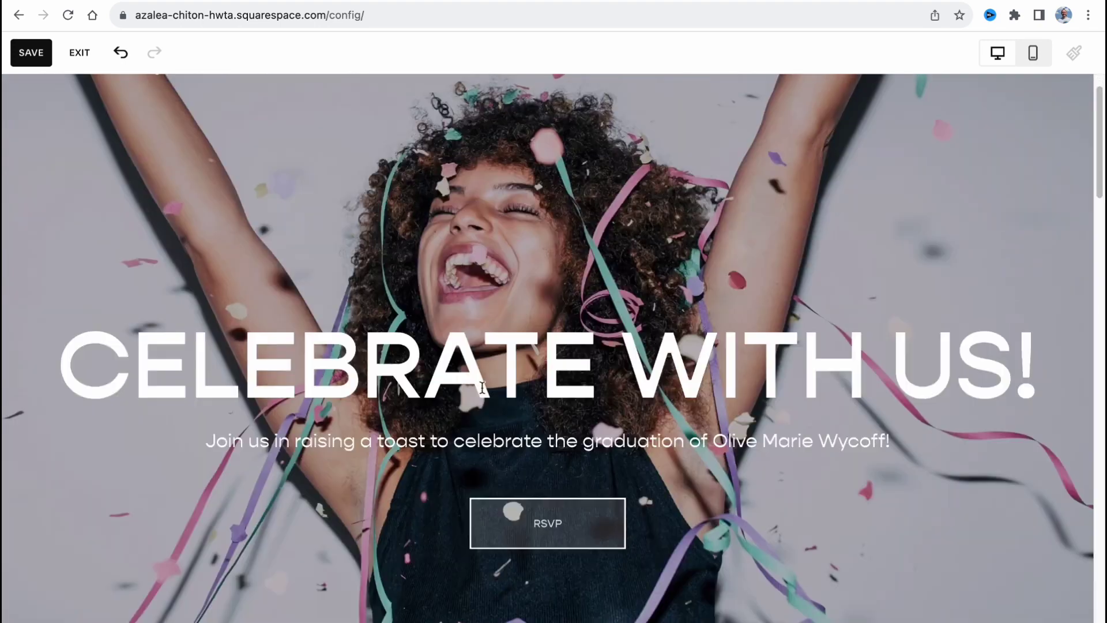
{"action": "scroll", "coordinate": [482, 387], "scroll_direction": "up", "scroll_amount": 1}
{"action": "left_click", "coordinate": [40, 54]}
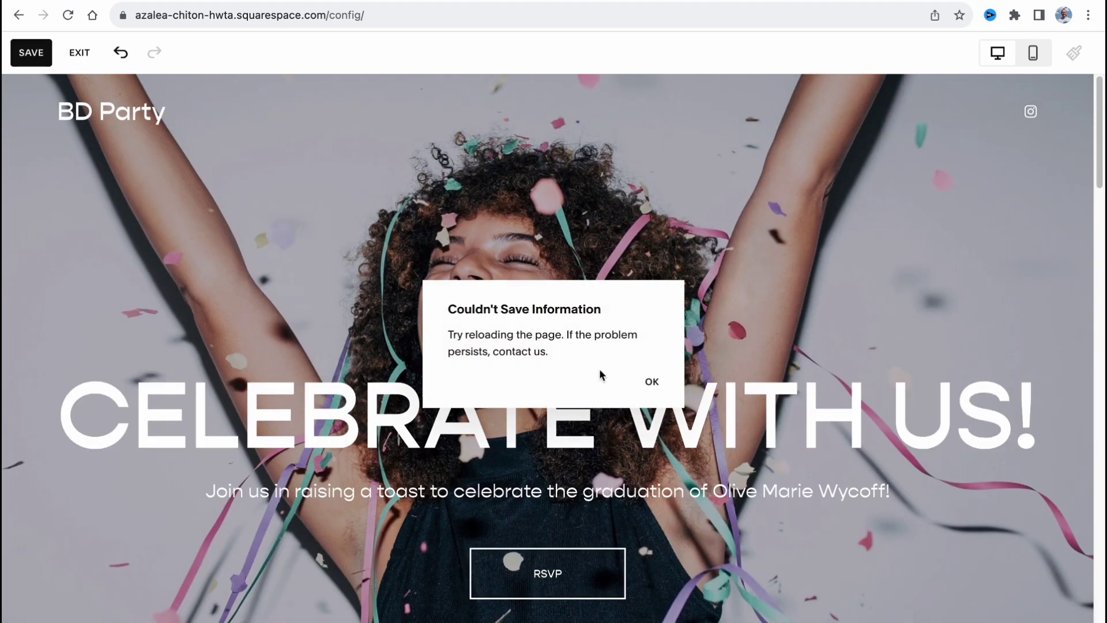
{"action": "left_click", "coordinate": [646, 383]}
{"action": "left_click", "coordinate": [81, 53]}
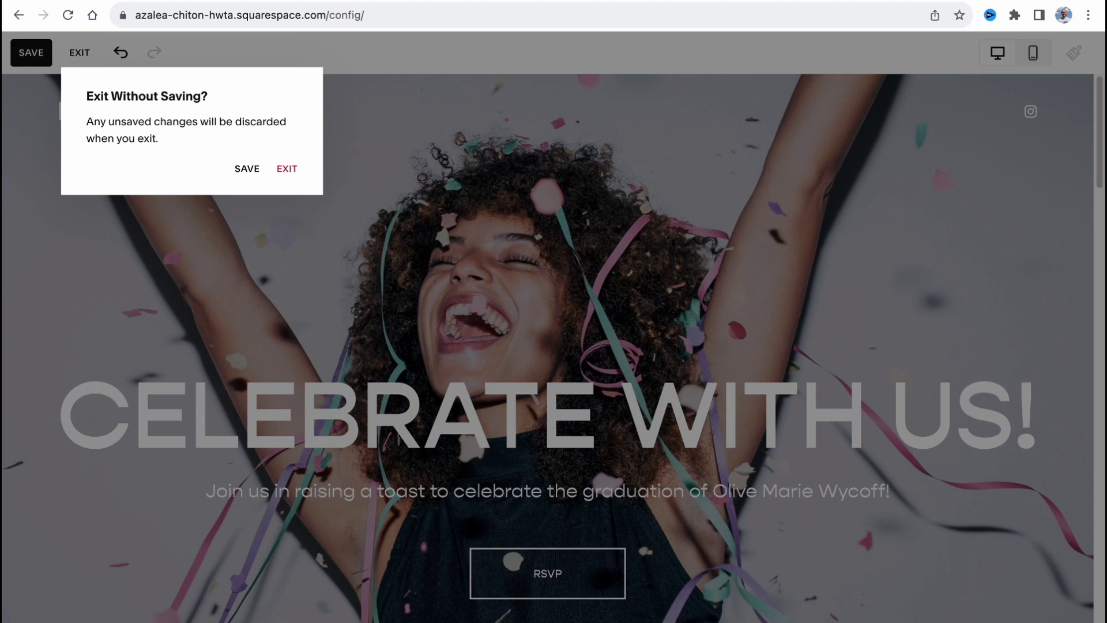
{"action": "left_click", "coordinate": [287, 168]}
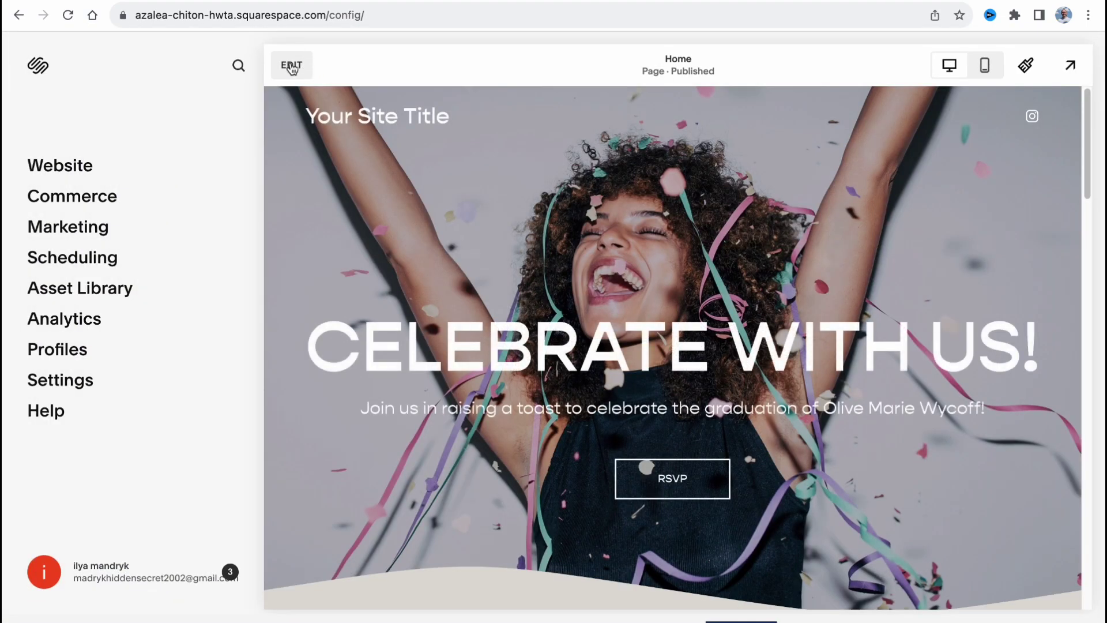
- Reopen the Home page in the editor and scroll through its sections
{"action": "left_click", "coordinate": [291, 65]}
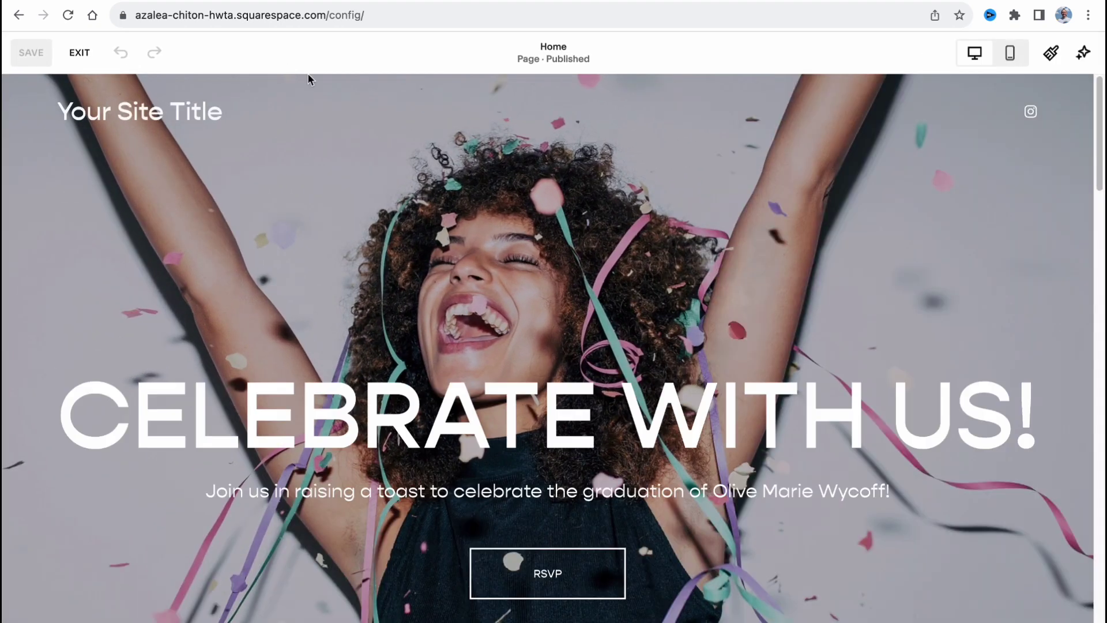
{"action": "scroll", "coordinate": [575, 96], "scroll_direction": "down", "scroll_amount": 6}
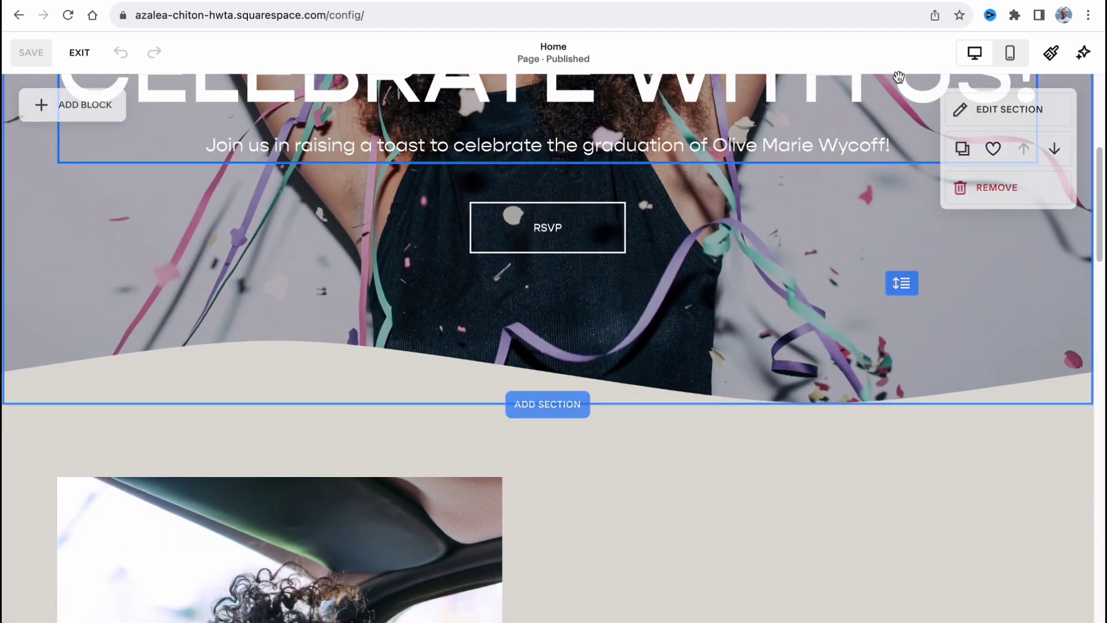
{"action": "scroll", "coordinate": [687, 248], "scroll_direction": "down", "scroll_amount": 3}
{"action": "scroll", "coordinate": [679, 255], "scroll_direction": "down", "scroll_amount": 20}
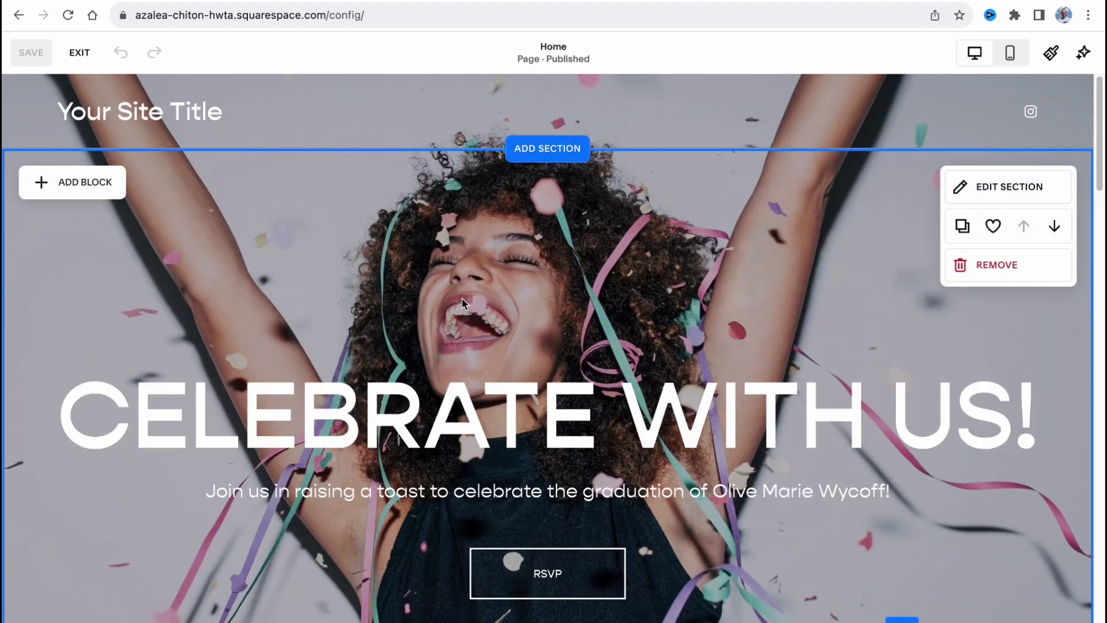
{"action": "scroll", "coordinate": [601, 407], "scroll_direction": "down", "scroll_amount": 7}
{"action": "scroll", "coordinate": [556, 250], "scroll_direction": "up", "scroll_amount": 7}
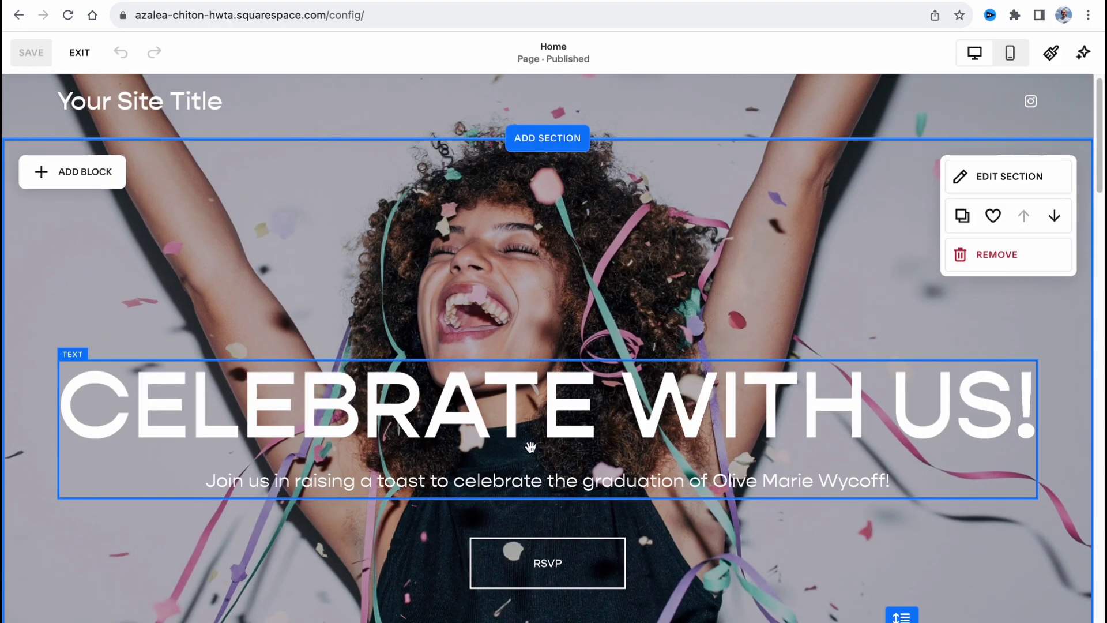
- Move the 'CELEBRATE WITH US!' headline higher and place the RSVP button just below it
{"action": "left_click_drag", "start_coordinate": [548, 430], "coordinate": [795, 455]}
{"action": "scroll", "coordinate": [574, 424], "scroll_direction": "down", "scroll_amount": 3}
{"action": "key", "text": "super+z"}
{"action": "left_click_drag", "start_coordinate": [513, 424], "coordinate": [551, 410]}
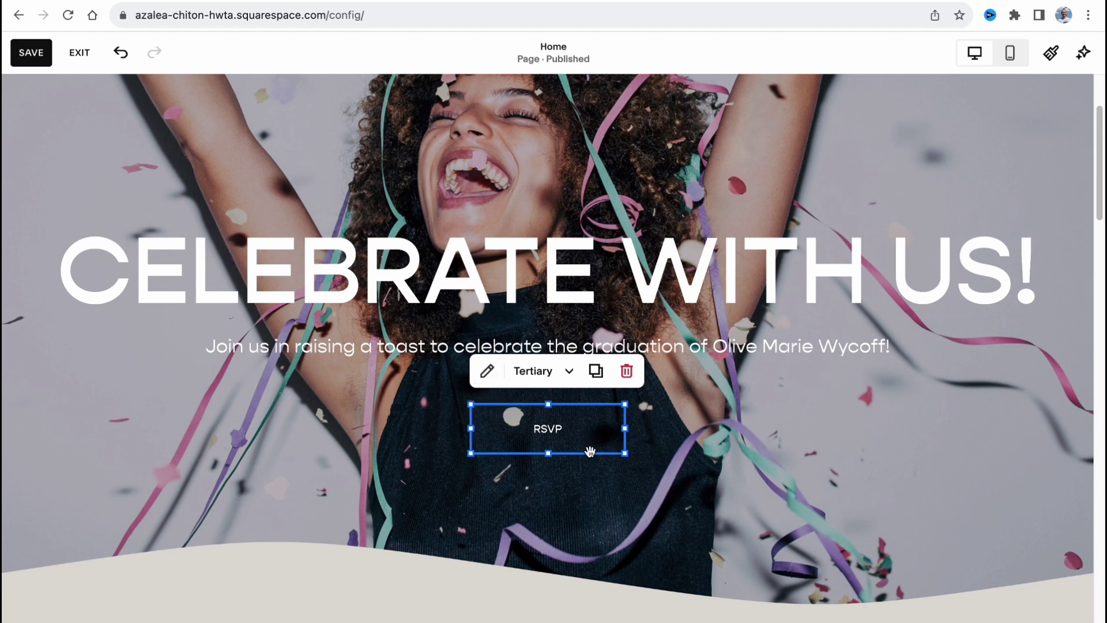
- Change the headline's word US to ME so it reads 'CELEBRATE WITH ME!'
{"action": "scroll", "coordinate": [582, 429], "scroll_direction": "down", "scroll_amount": 1}
{"action": "left_click", "coordinate": [481, 270]}
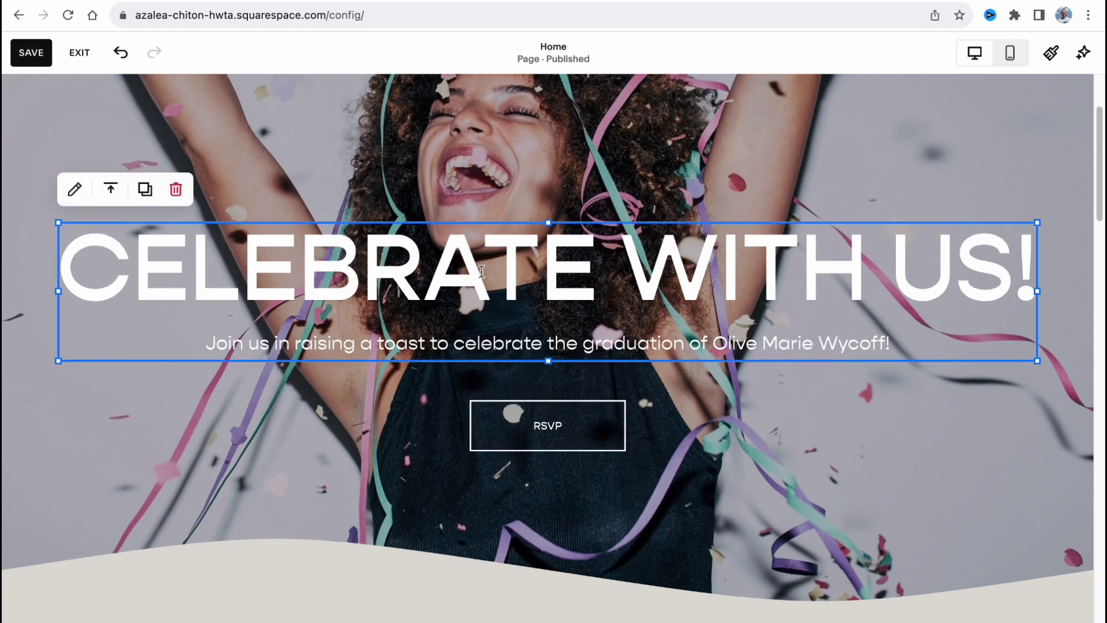
{"action": "left_click_drag", "start_coordinate": [85, 265], "coordinate": [1064, 271]}
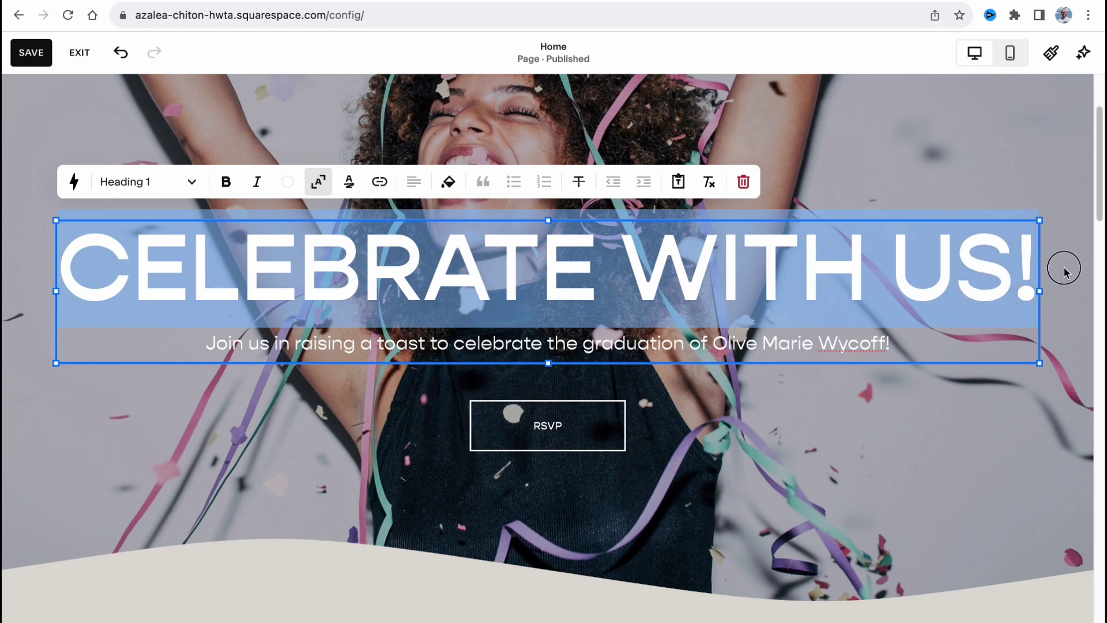
{"action": "left_click", "coordinate": [602, 272]}
{"action": "left_click_drag", "start_coordinate": [622, 267], "coordinate": [1006, 263]}
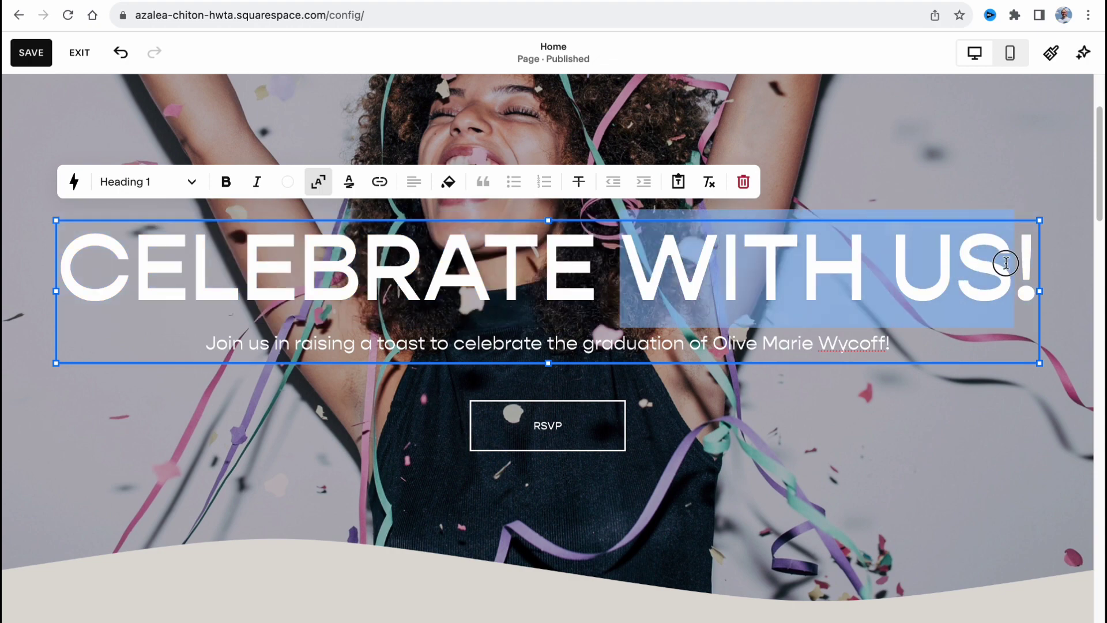
{"action": "double_click", "coordinate": [972, 264]}
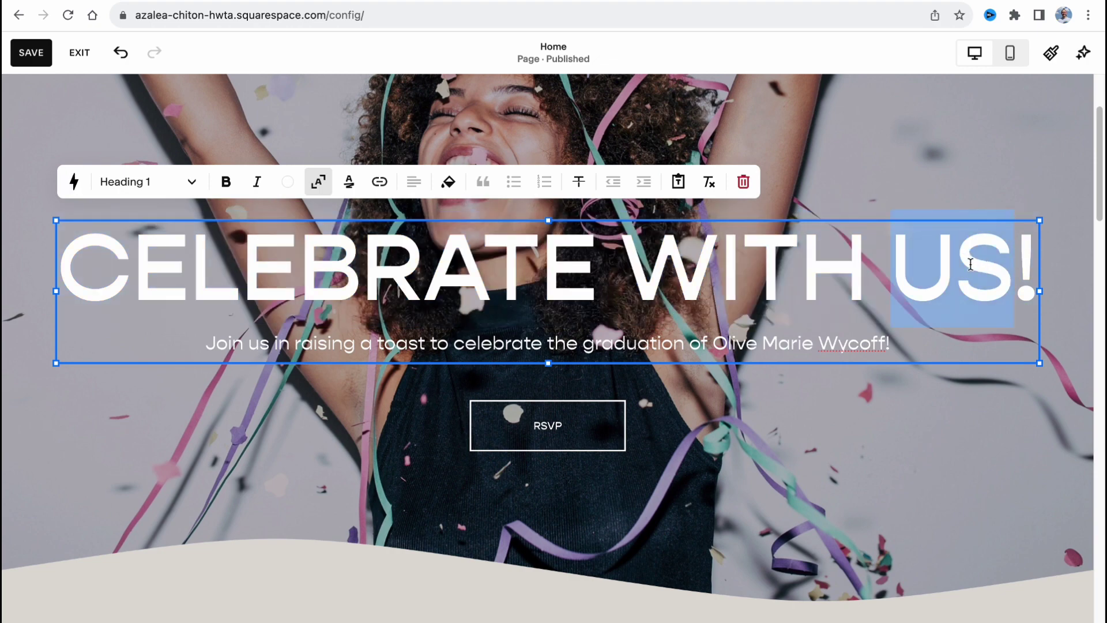
{"action": "type", "text": "ME"}
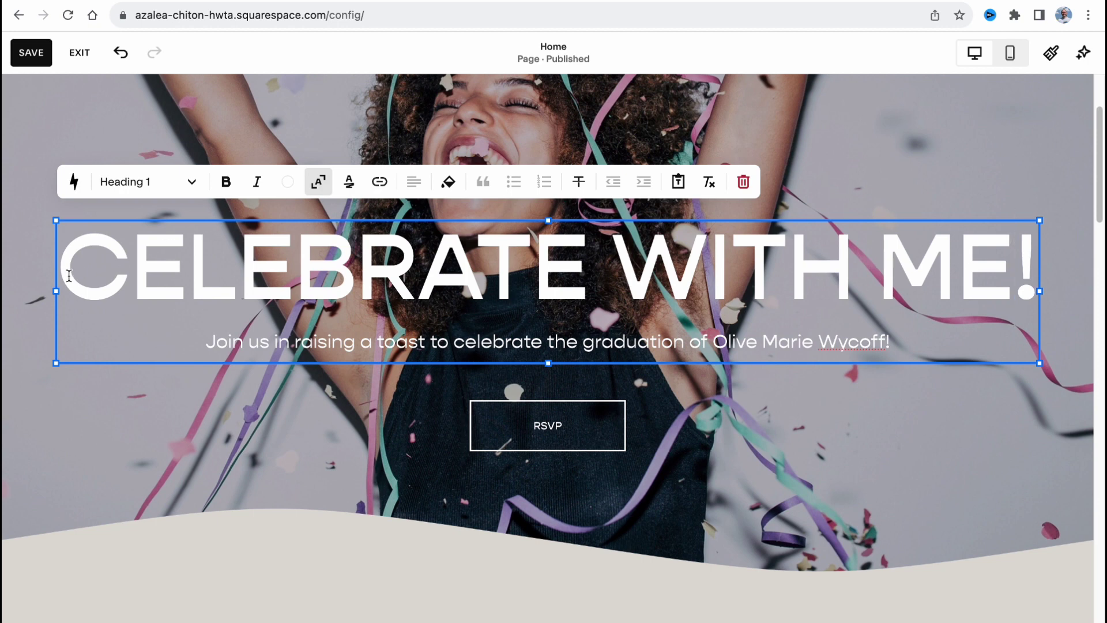
- Make the 'CELEBRATE WITH ME!' headline bold and italic, undoing a trial block background
{"action": "left_click_drag", "start_coordinate": [69, 275], "coordinate": [988, 294]}
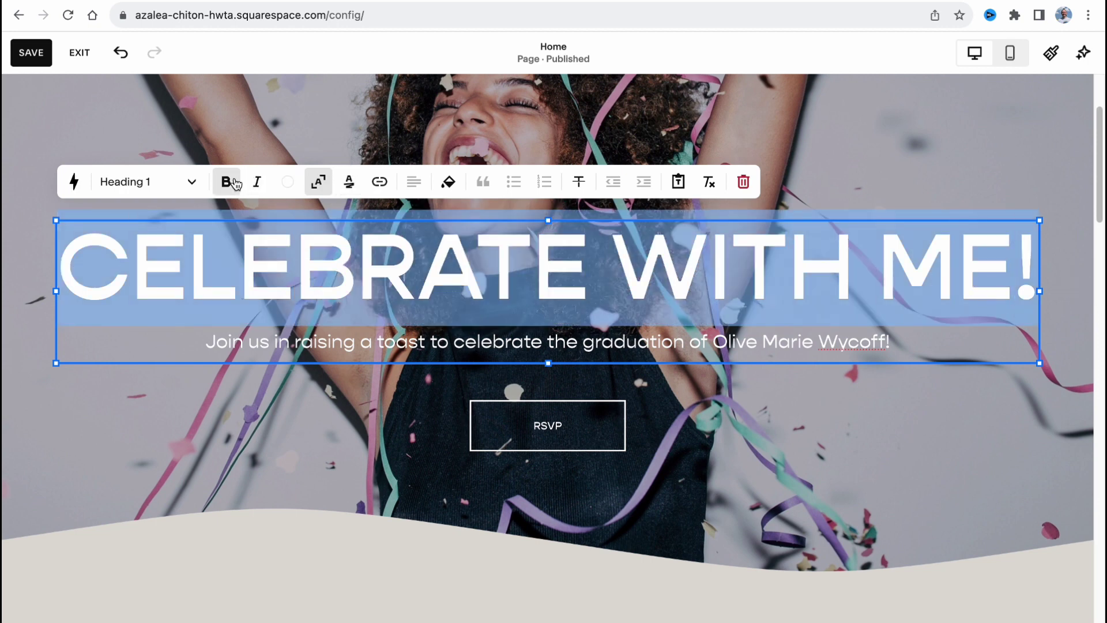
{"action": "left_click", "coordinate": [234, 183]}
{"action": "left_click", "coordinate": [257, 184]}
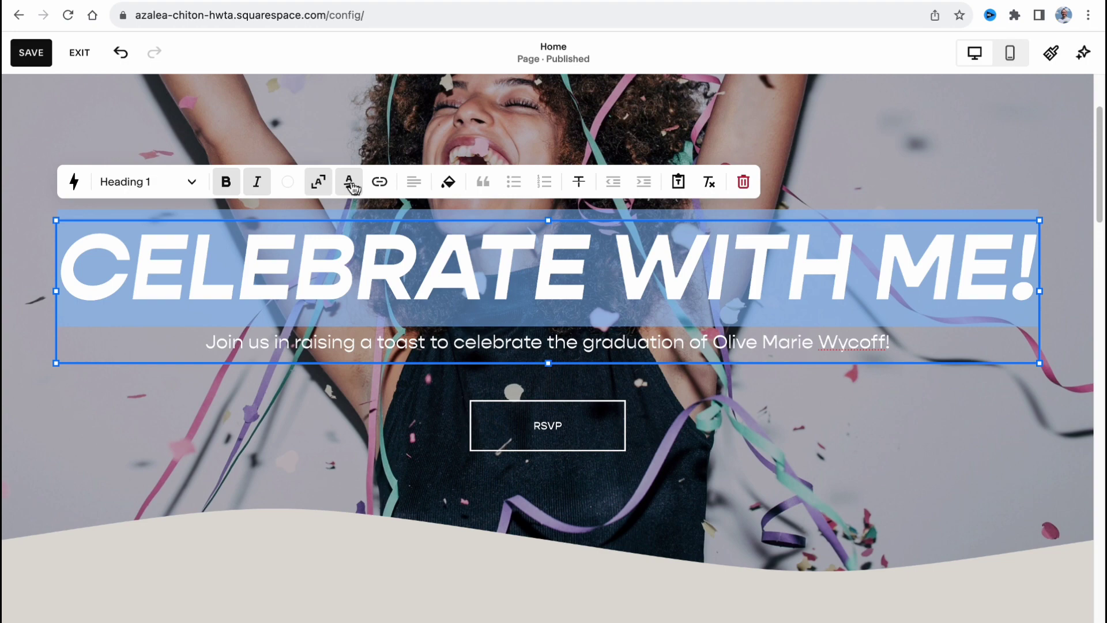
{"action": "left_click", "coordinate": [449, 182]}
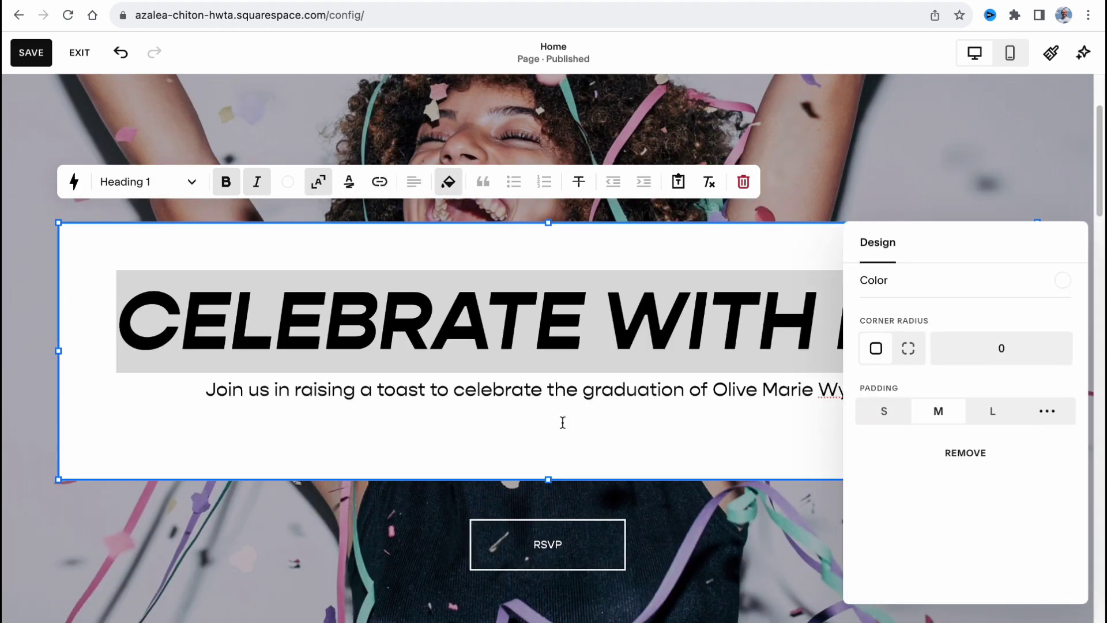
{"action": "key", "text": "ctrl+z"}
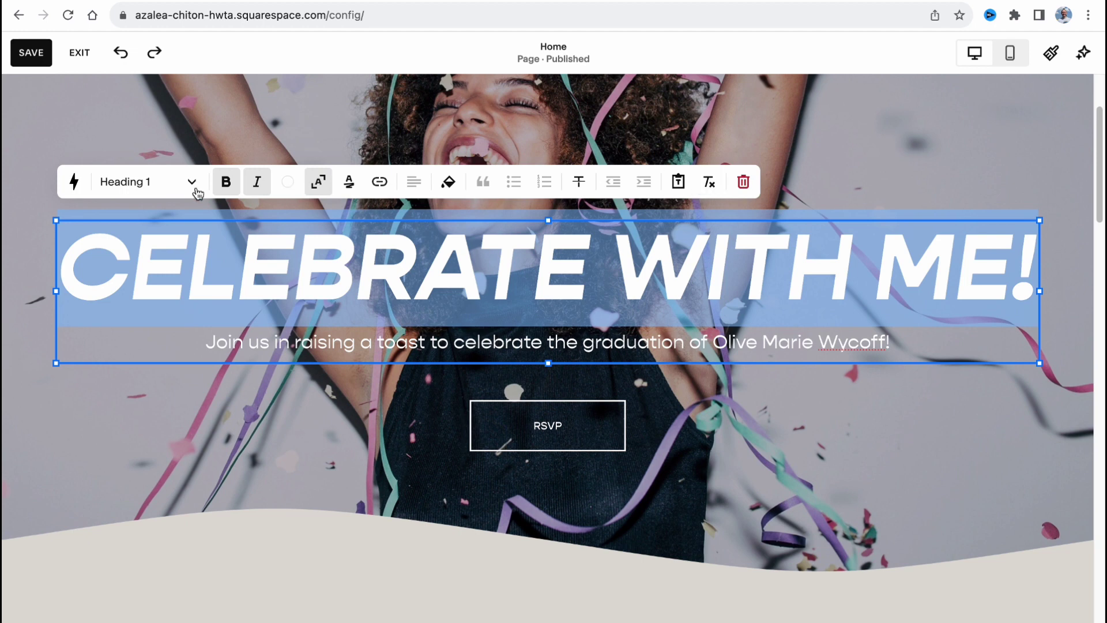
{"action": "left_click", "coordinate": [146, 191]}
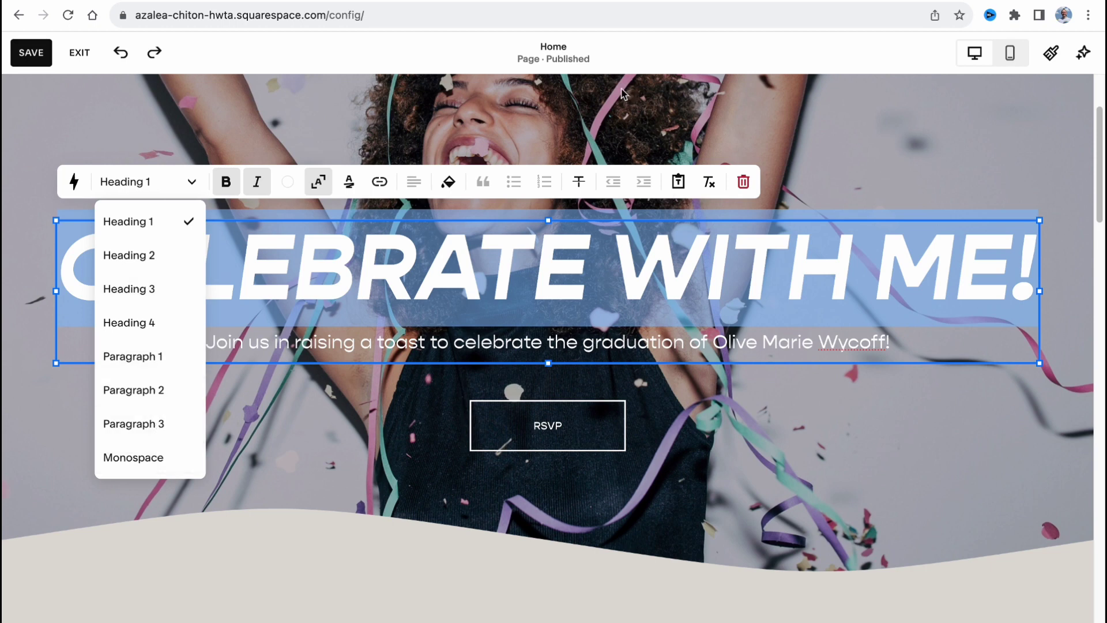
{"action": "left_click", "coordinate": [659, 230]}
- Colour the whole graduation subtitle line orange from the palette
{"action": "double_click", "coordinate": [652, 345]}
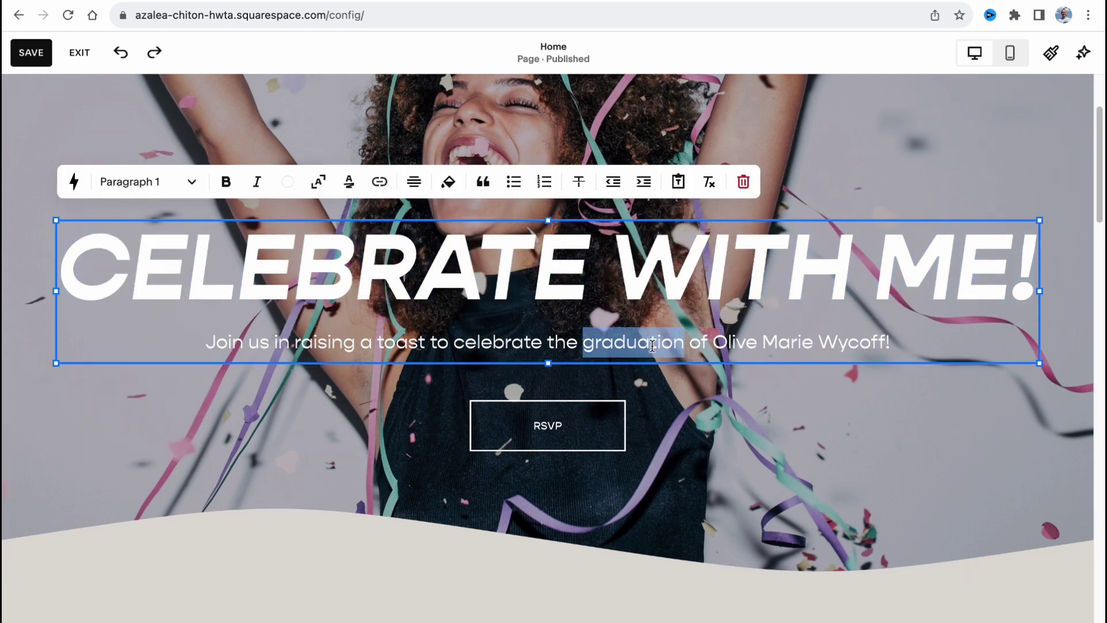
{"action": "left_click_drag", "start_coordinate": [203, 338], "coordinate": [960, 351]}
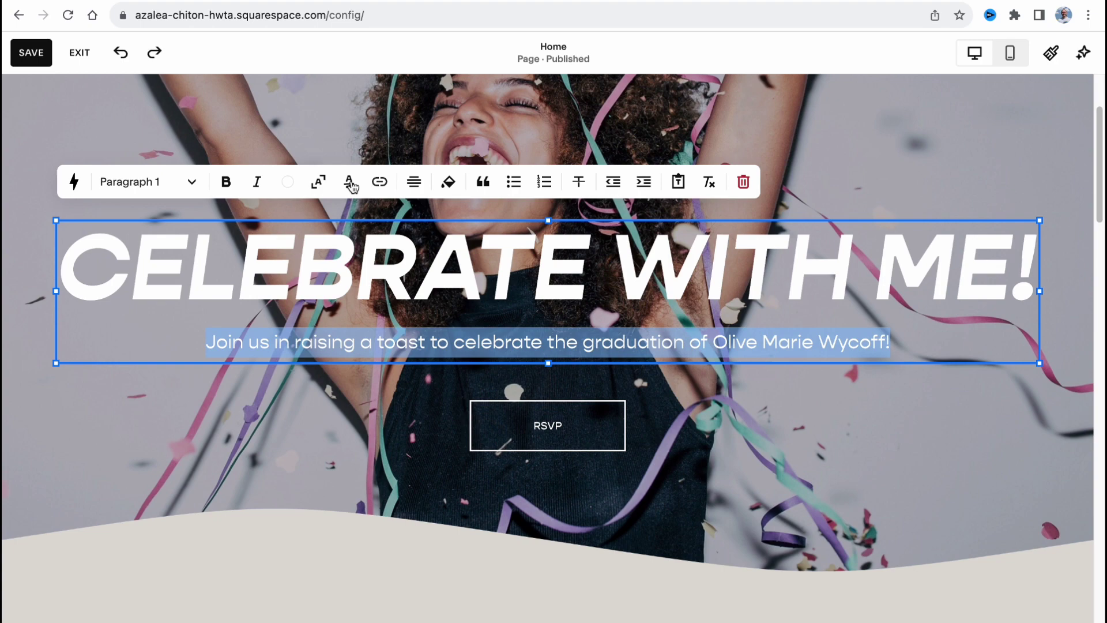
{"action": "left_click", "coordinate": [287, 182]}
{"action": "left_click", "coordinate": [327, 266]}
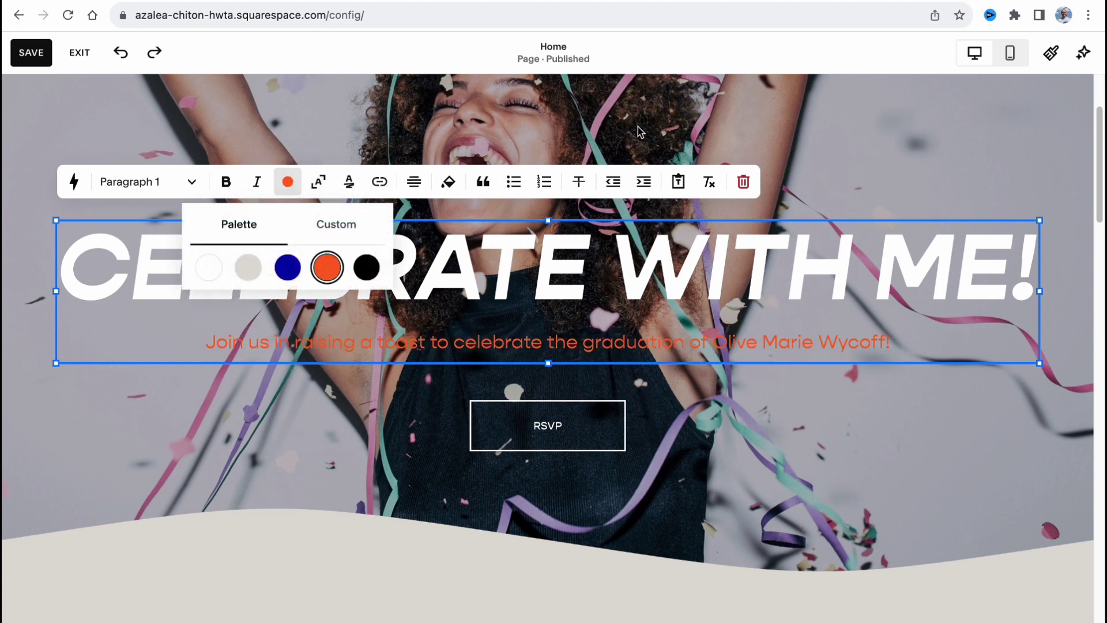
{"action": "left_click", "coordinate": [581, 95]}
- Bring up the site header's Site title & logo settings
{"action": "scroll", "coordinate": [786, 301], "scroll_direction": "up", "scroll_amount": 3}
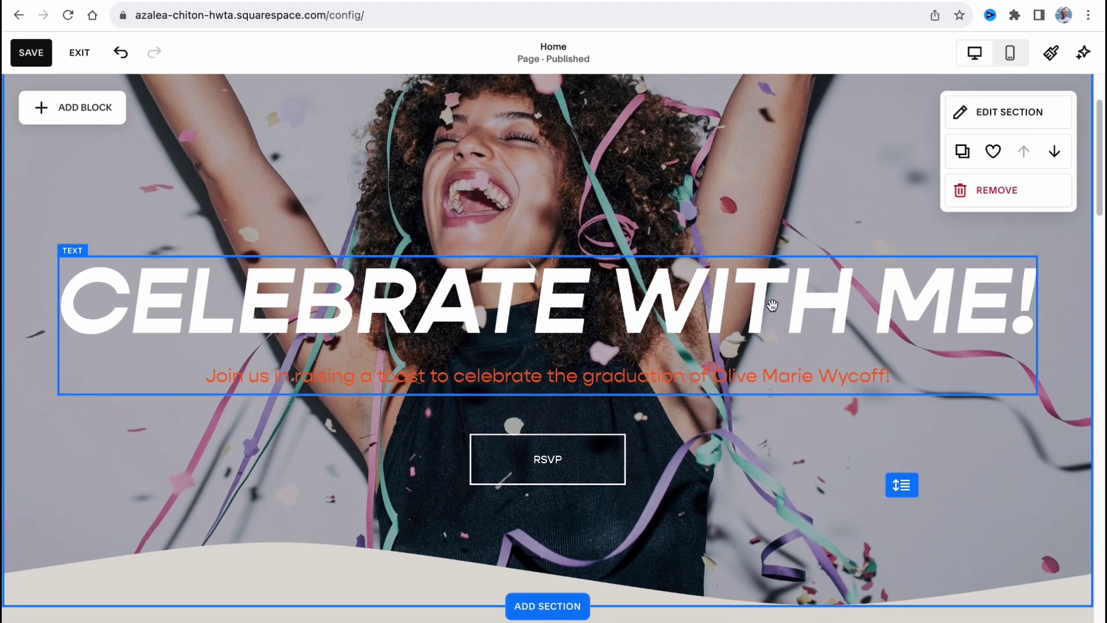
{"action": "scroll", "coordinate": [646, 303], "scroll_direction": "down", "scroll_amount": 3}
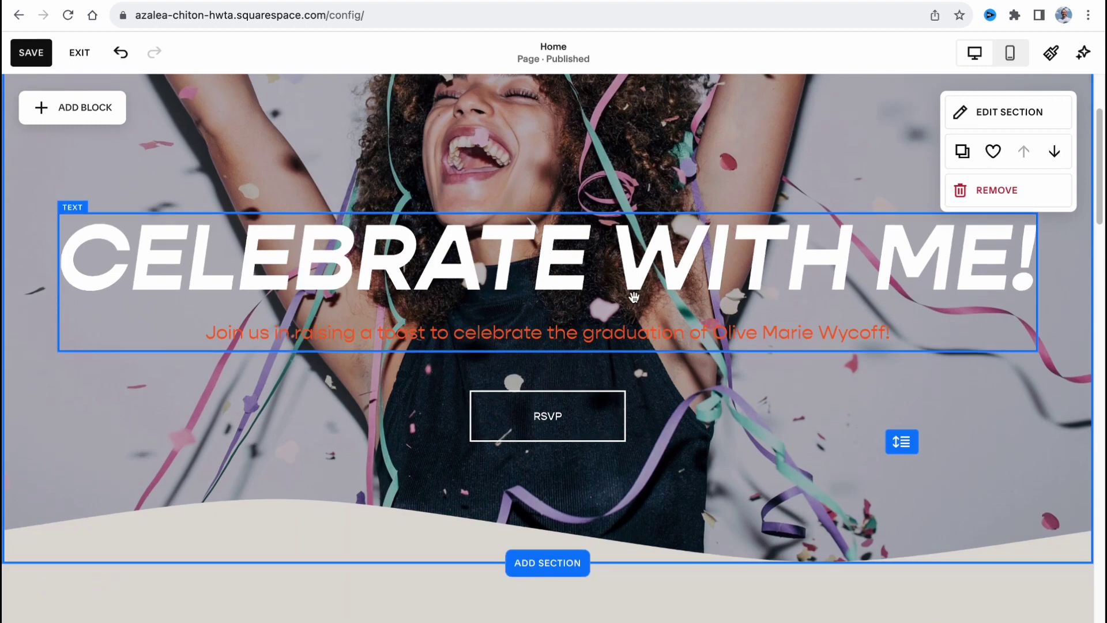
{"action": "scroll", "coordinate": [634, 297], "scroll_direction": "up", "scroll_amount": 3}
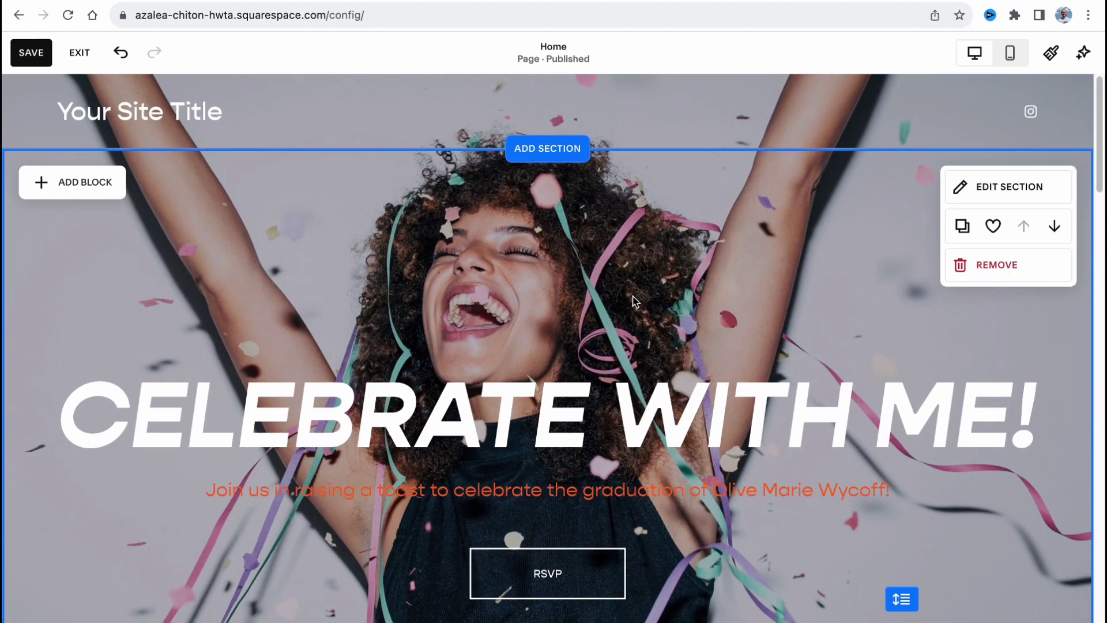
{"action": "scroll", "coordinate": [634, 300], "scroll_direction": "down", "scroll_amount": 1}
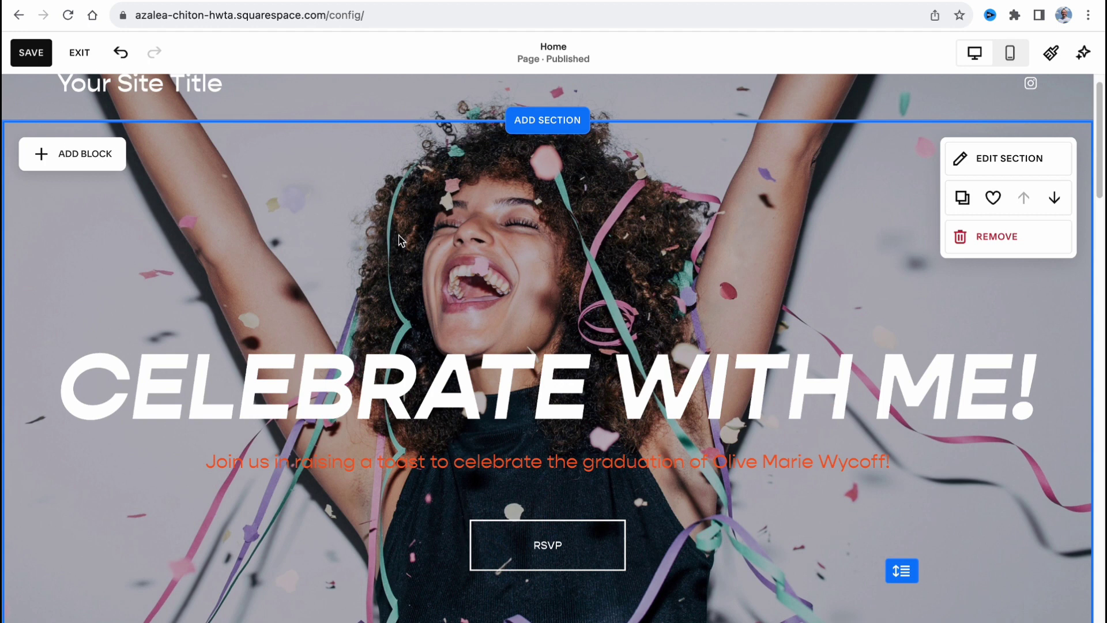
{"action": "scroll", "coordinate": [401, 240], "scroll_direction": "up", "scroll_amount": 1}
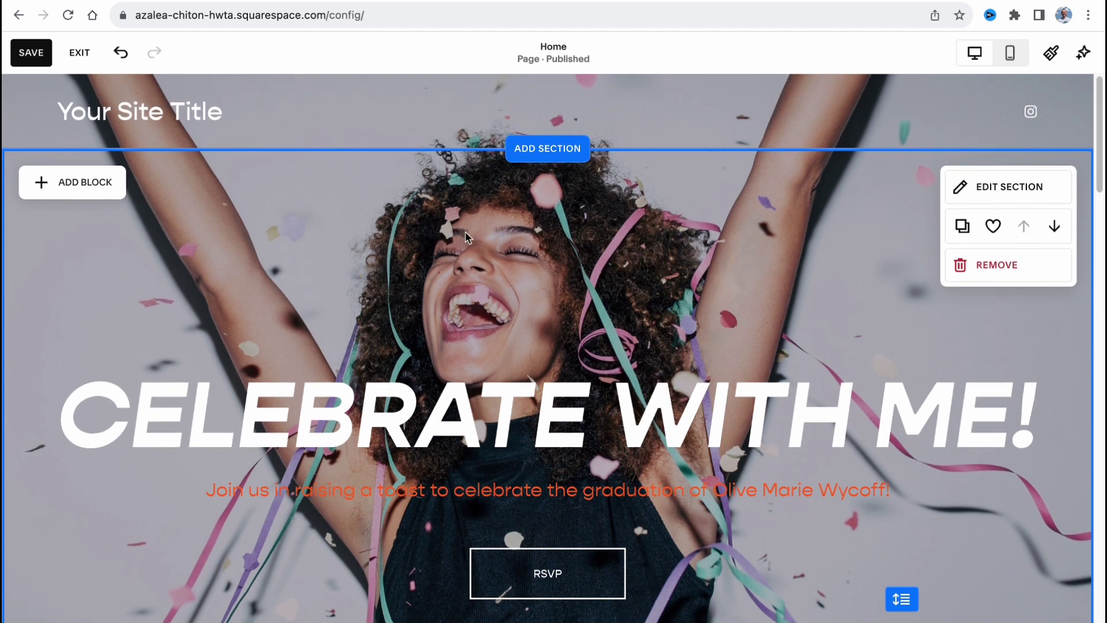
{"action": "mouse_move", "coordinate": [323, 117]}
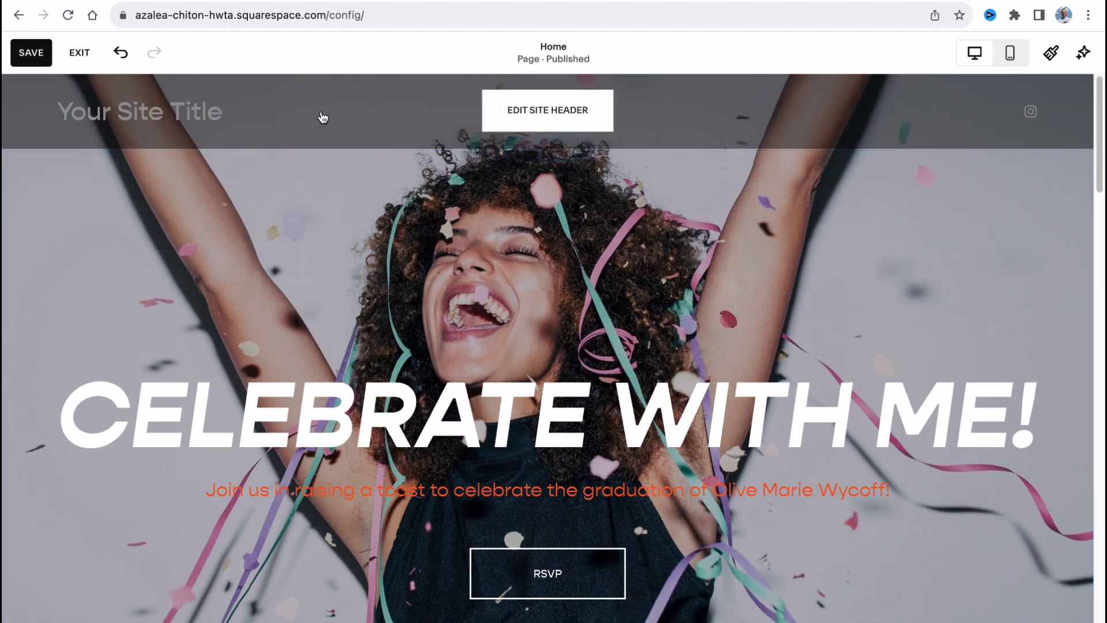
{"action": "left_click", "coordinate": [532, 122]}
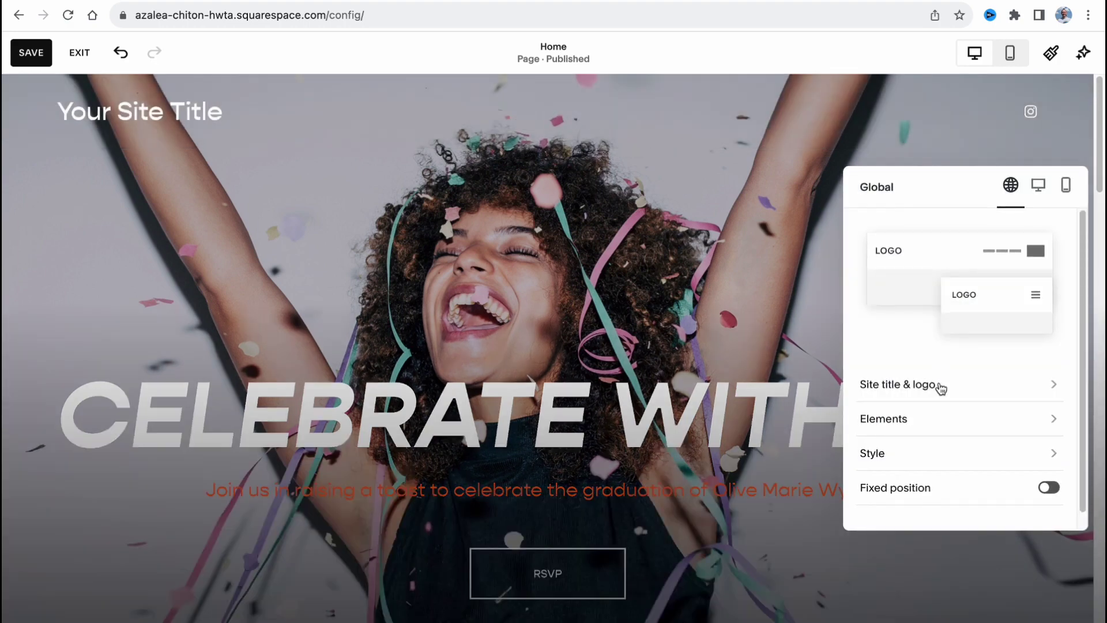
{"action": "left_click", "coordinate": [940, 385]}
{"action": "scroll", "coordinate": [923, 487], "scroll_direction": "down", "scroll_amount": 1}
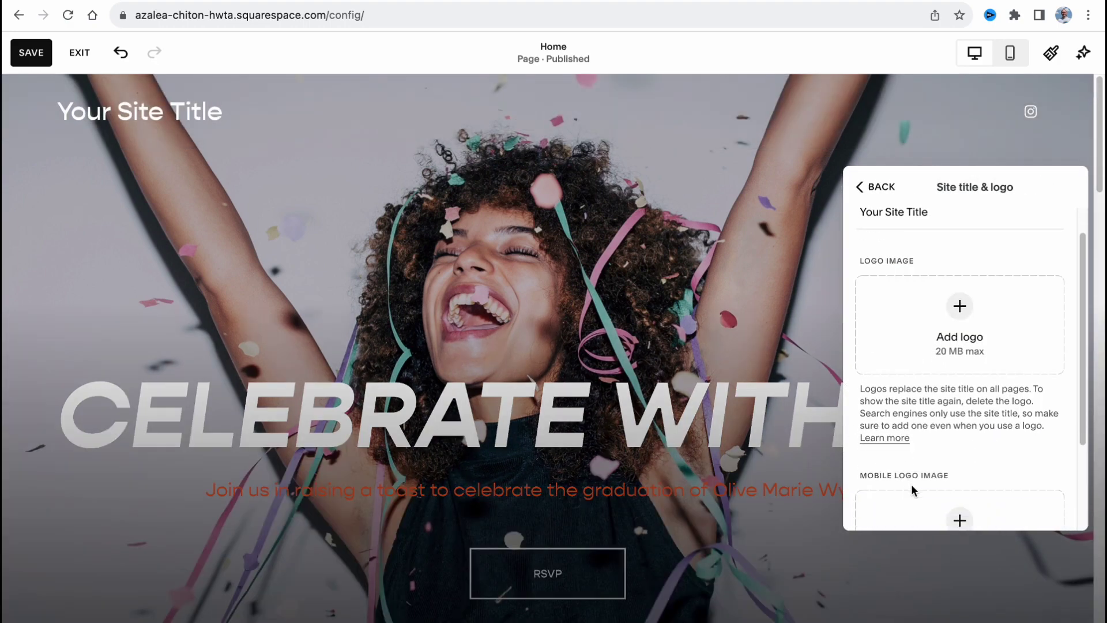
{"action": "scroll", "coordinate": [911, 483], "scroll_direction": "up", "scroll_amount": 1}
- Replace 'Your Site Title' with 'HelperMans BD Party' as the site title
{"action": "left_click", "coordinate": [947, 246]}
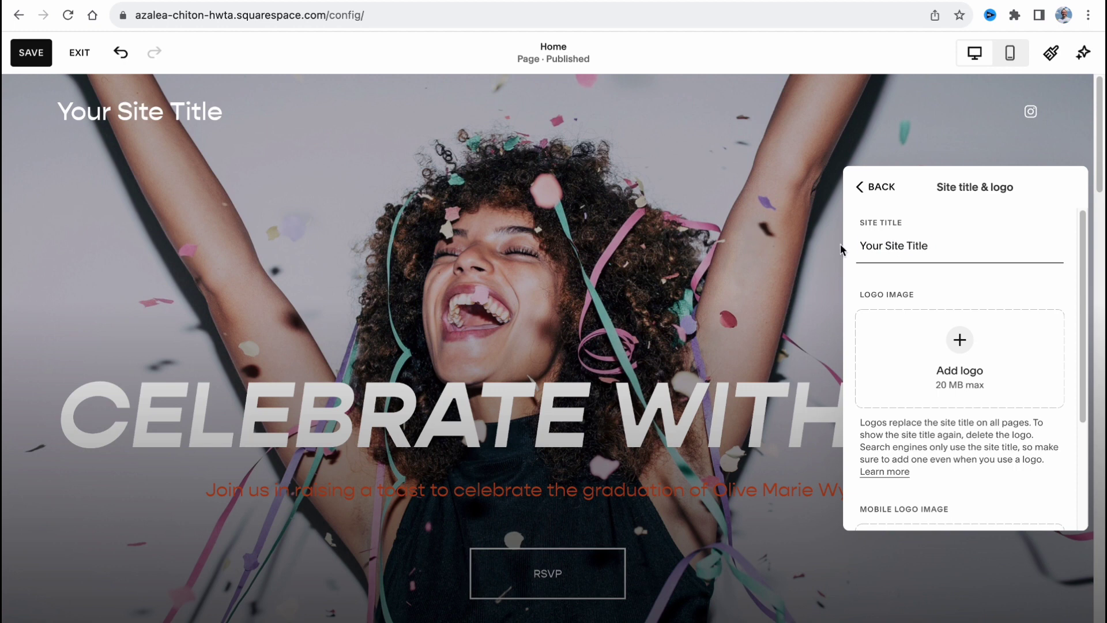
{"action": "key", "text": "ctrl+a"}
{"action": "type", "text": "Helper"}
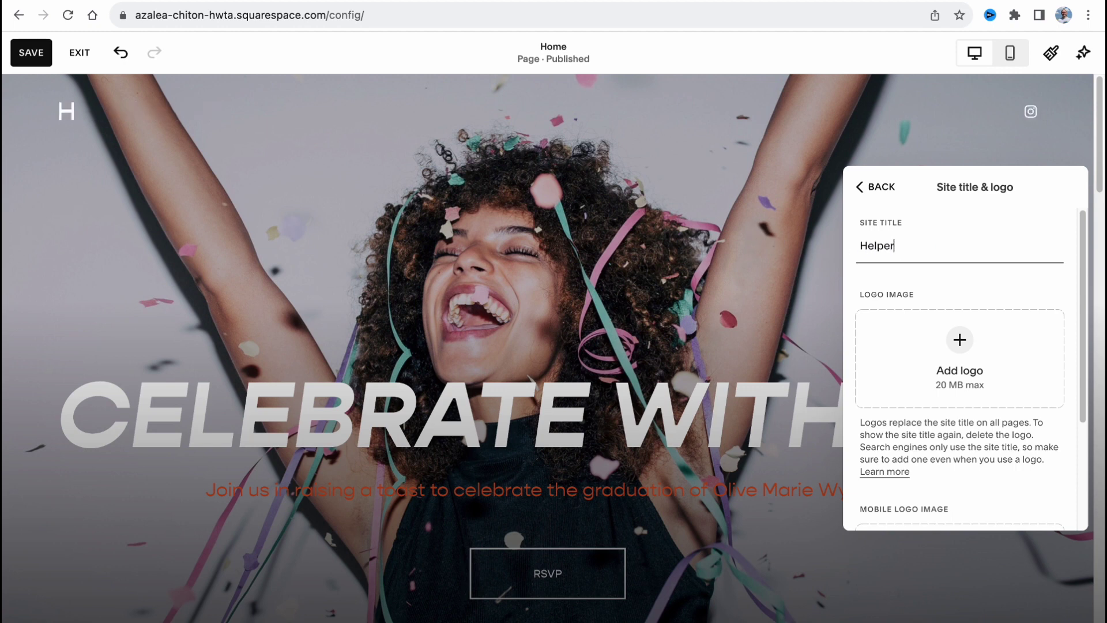
{"action": "type", "text": "Mans BD Party"}
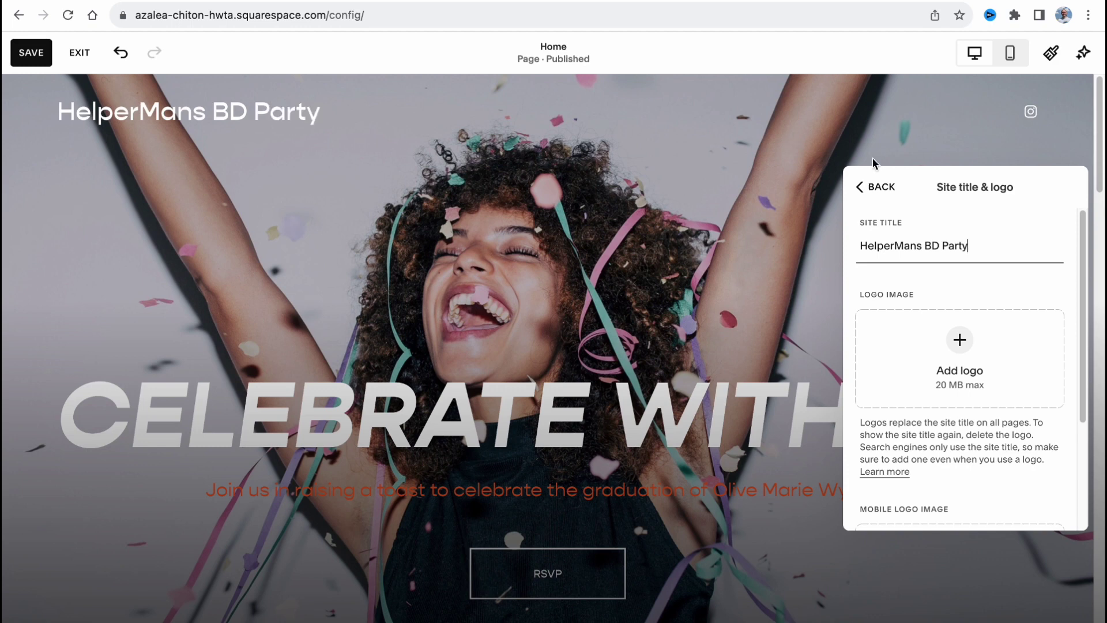
{"action": "left_click", "coordinate": [878, 186]}
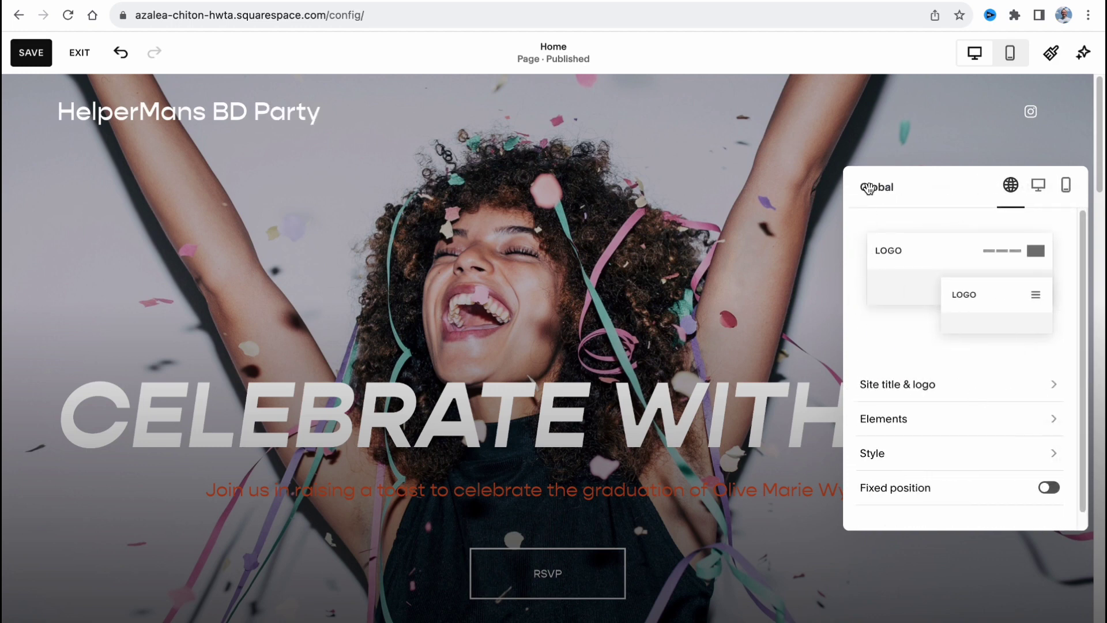
{"action": "left_click", "coordinate": [445, 119]}
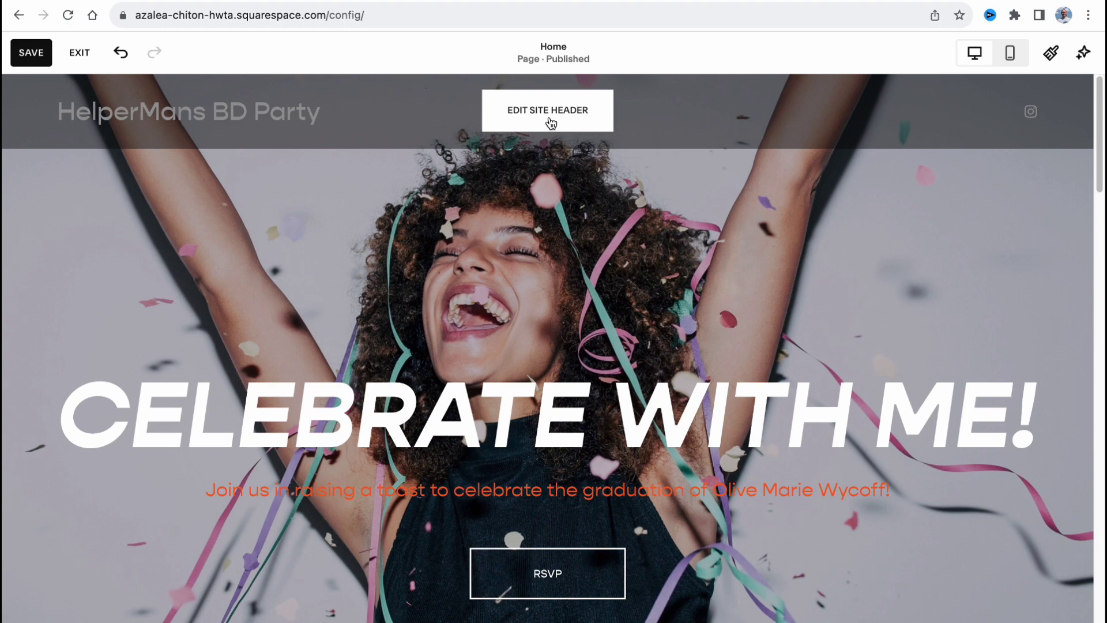
{"action": "left_click", "coordinate": [584, 120]}
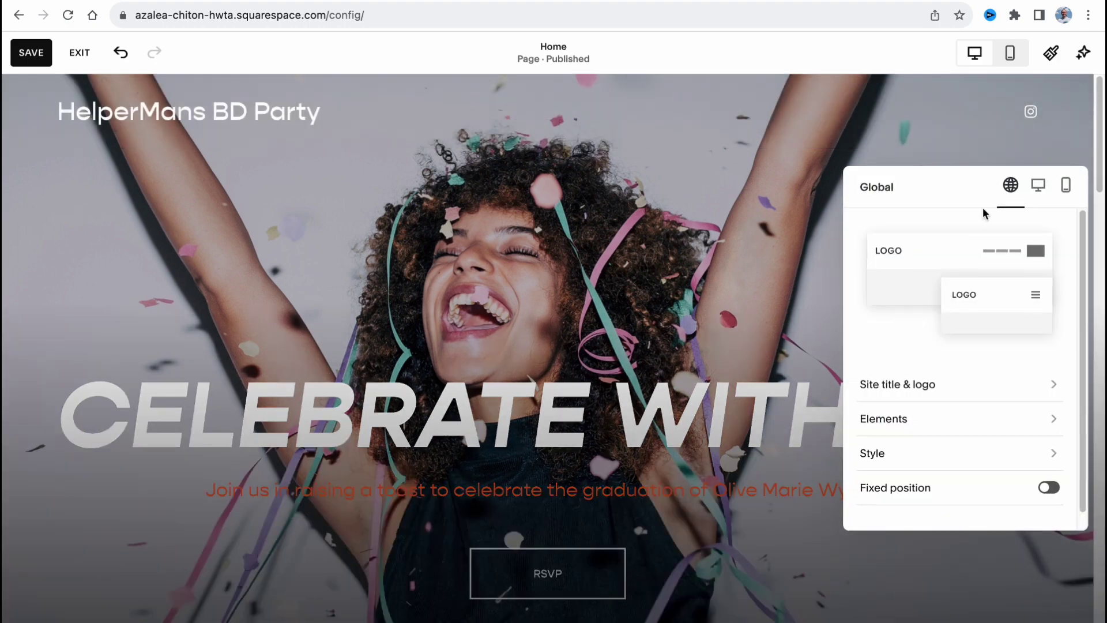
- Close the header settings and return to the Home page editor
{"action": "left_click", "coordinate": [673, 302]}
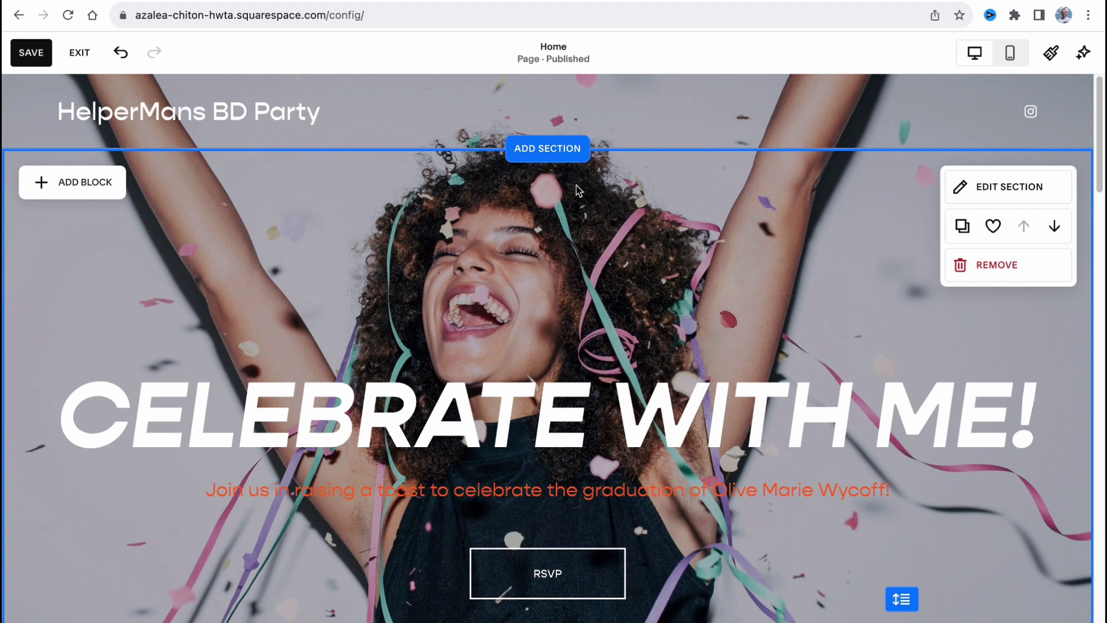
{"action": "scroll", "coordinate": [593, 277], "scroll_direction": "down", "scroll_amount": 10}
{"action": "scroll", "coordinate": [559, 237], "scroll_direction": "up", "scroll_amount": 1}
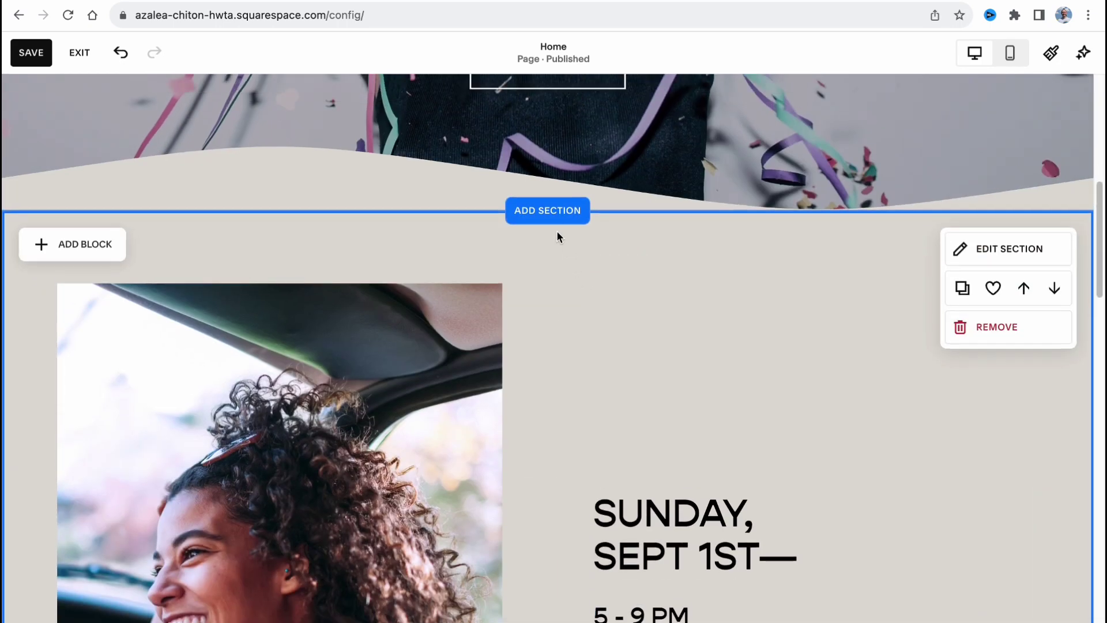
- Browse Add Section templates from Contact through Scheduling without adding any
{"action": "left_click", "coordinate": [559, 214]}
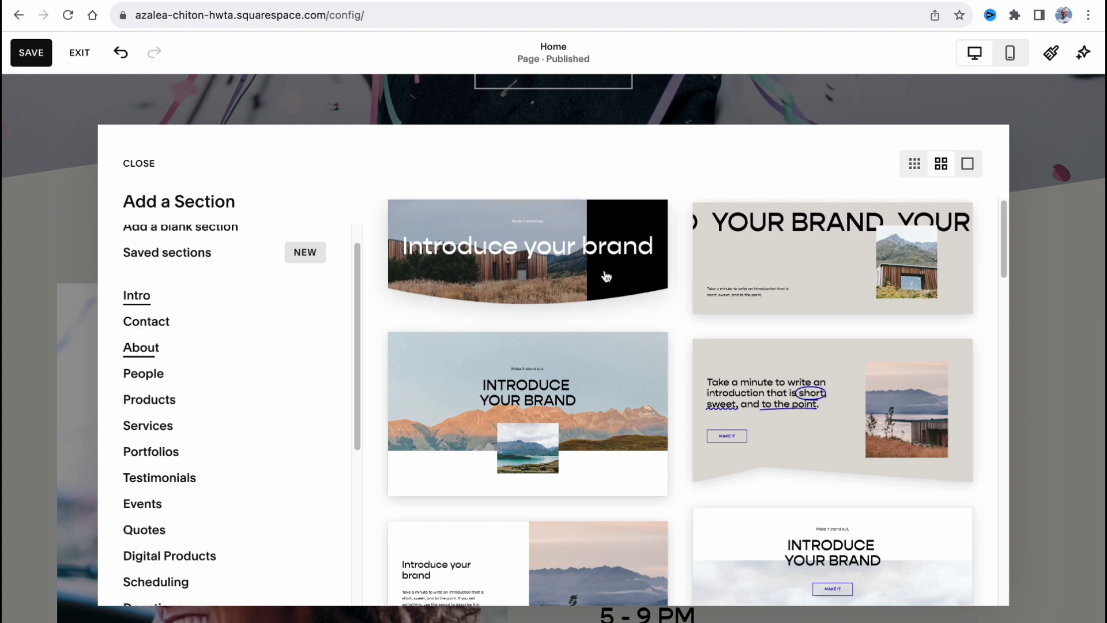
{"action": "left_click", "coordinate": [155, 324]}
{"action": "left_click", "coordinate": [140, 347]}
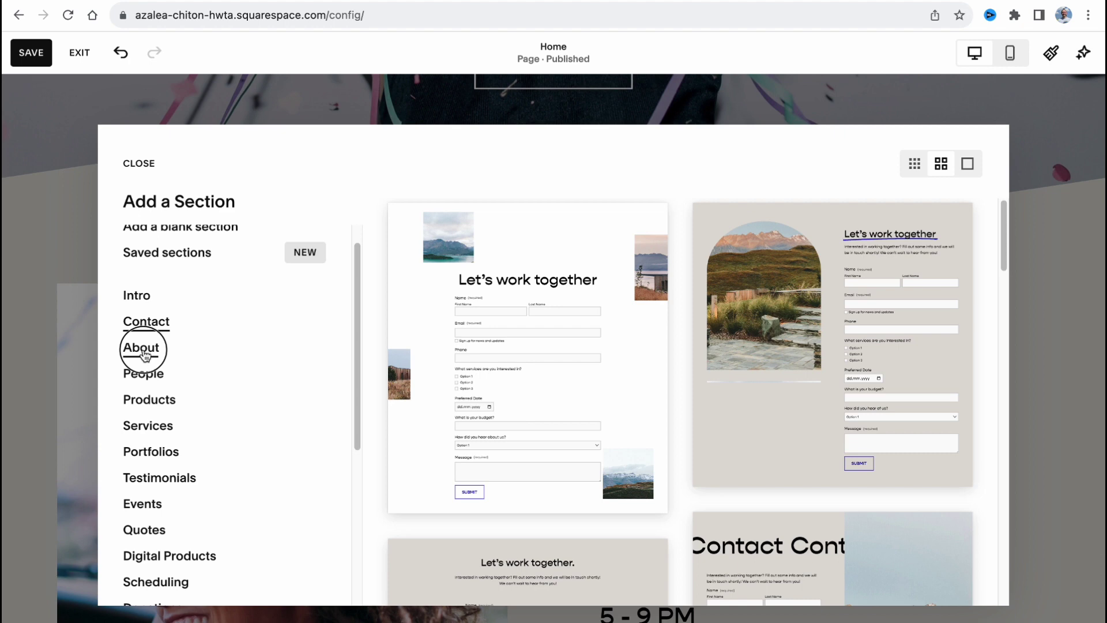
{"action": "left_click", "coordinate": [153, 383]}
{"action": "left_click", "coordinate": [149, 398]}
{"action": "left_click", "coordinate": [148, 425]}
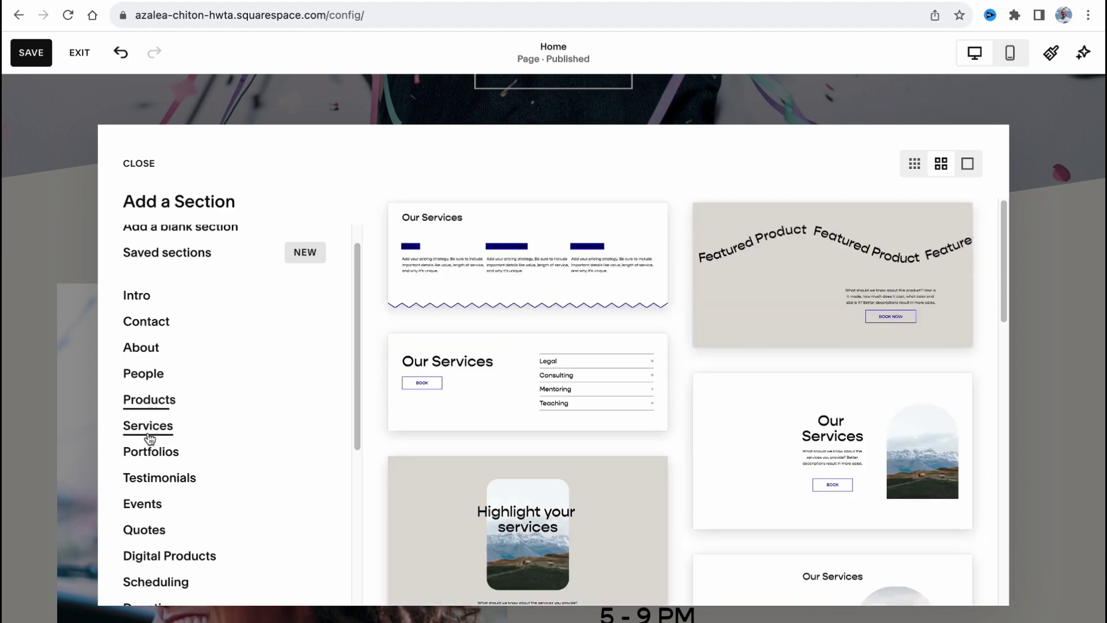
{"action": "left_click", "coordinate": [151, 453]}
{"action": "left_click", "coordinate": [154, 478]}
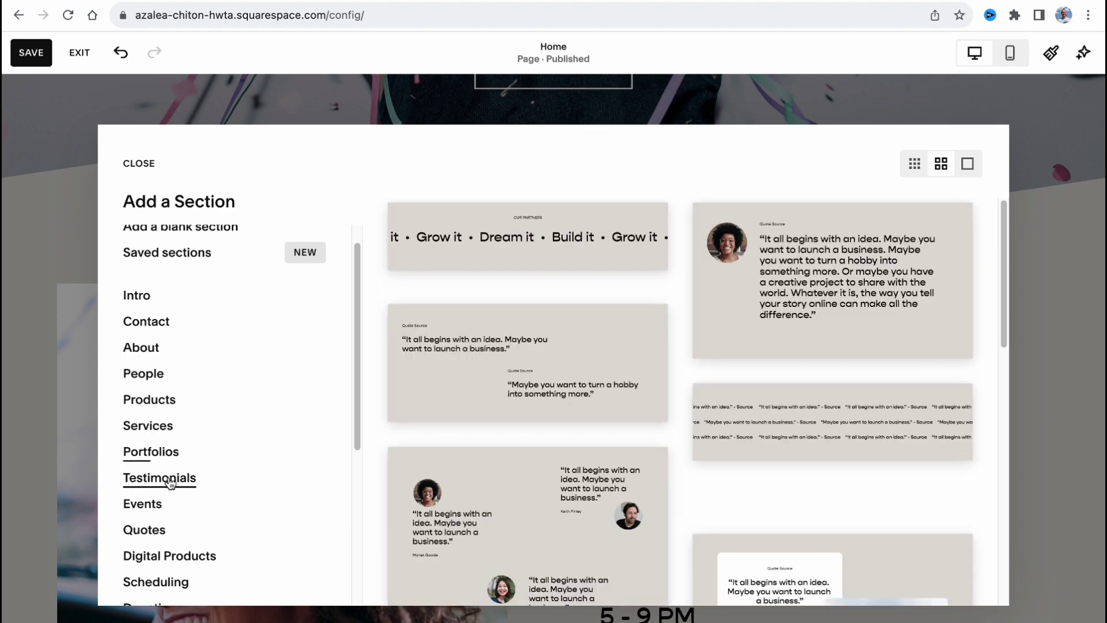
{"action": "left_click", "coordinate": [153, 510]}
{"action": "left_click", "coordinate": [148, 526]}
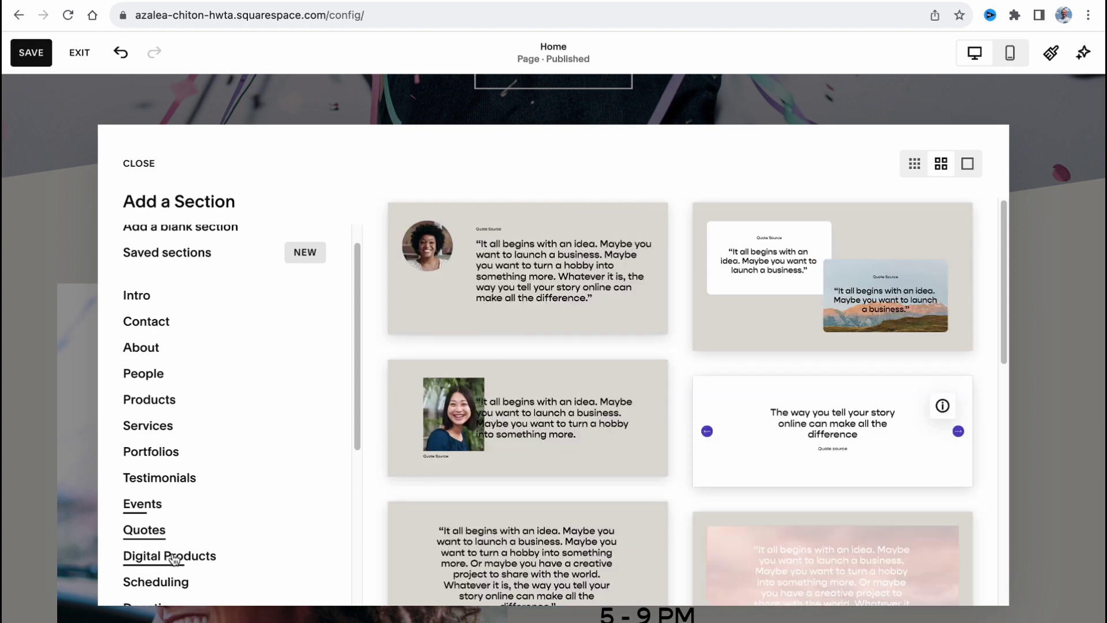
{"action": "left_click", "coordinate": [193, 551]}
{"action": "left_click", "coordinate": [170, 579]}
{"action": "scroll", "coordinate": [168, 547], "scroll_direction": "down", "scroll_amount": 3}
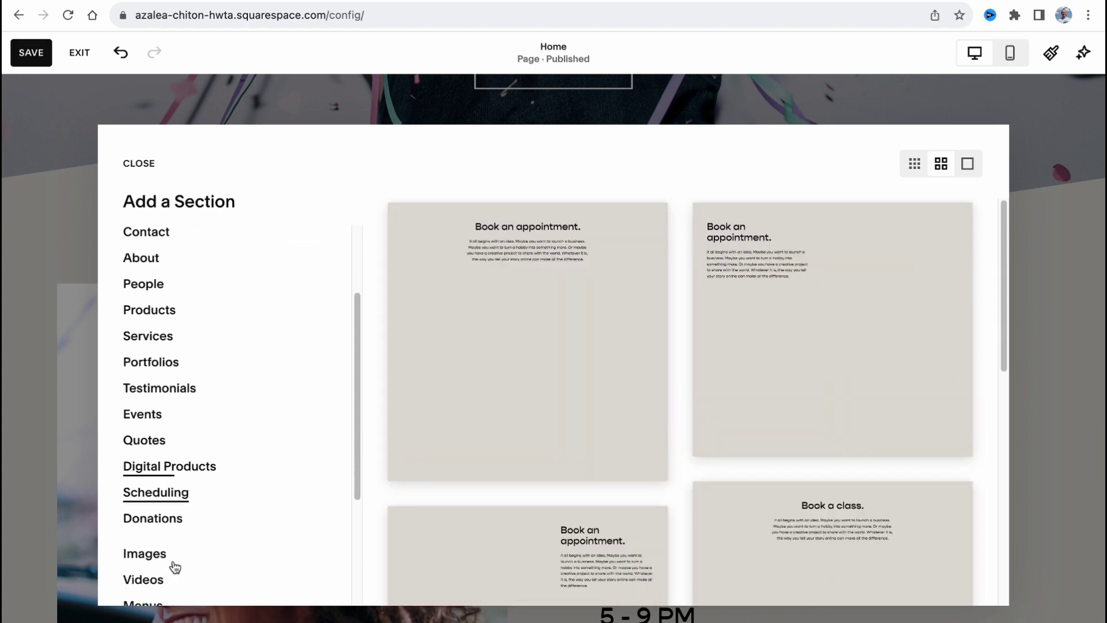
{"action": "scroll", "coordinate": [160, 539], "scroll_direction": "down", "scroll_amount": 1}
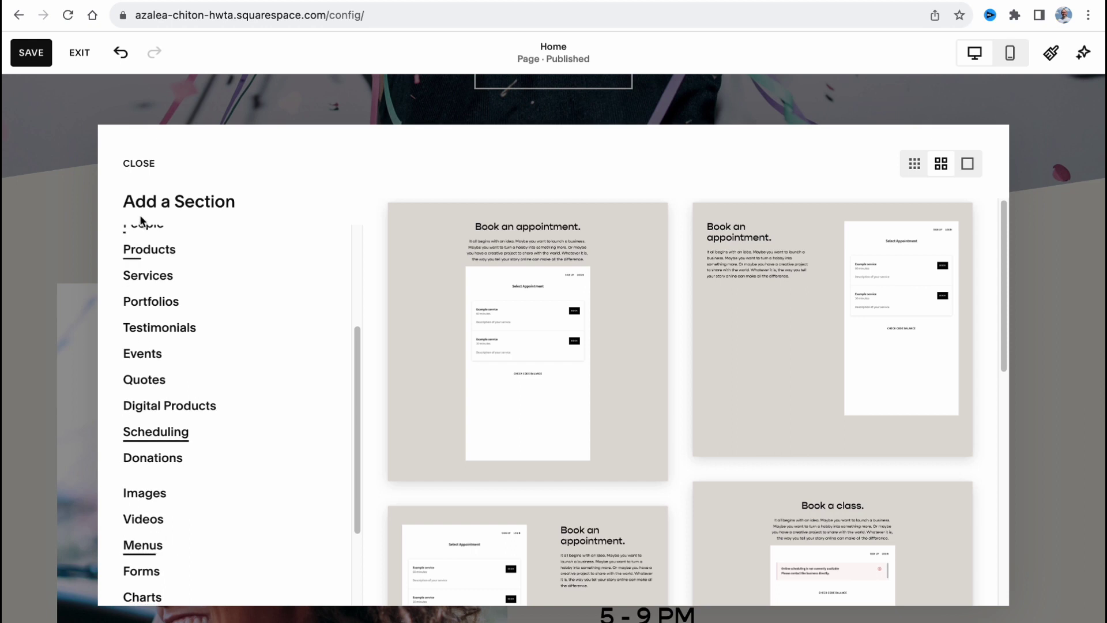
{"action": "left_click", "coordinate": [150, 155]}
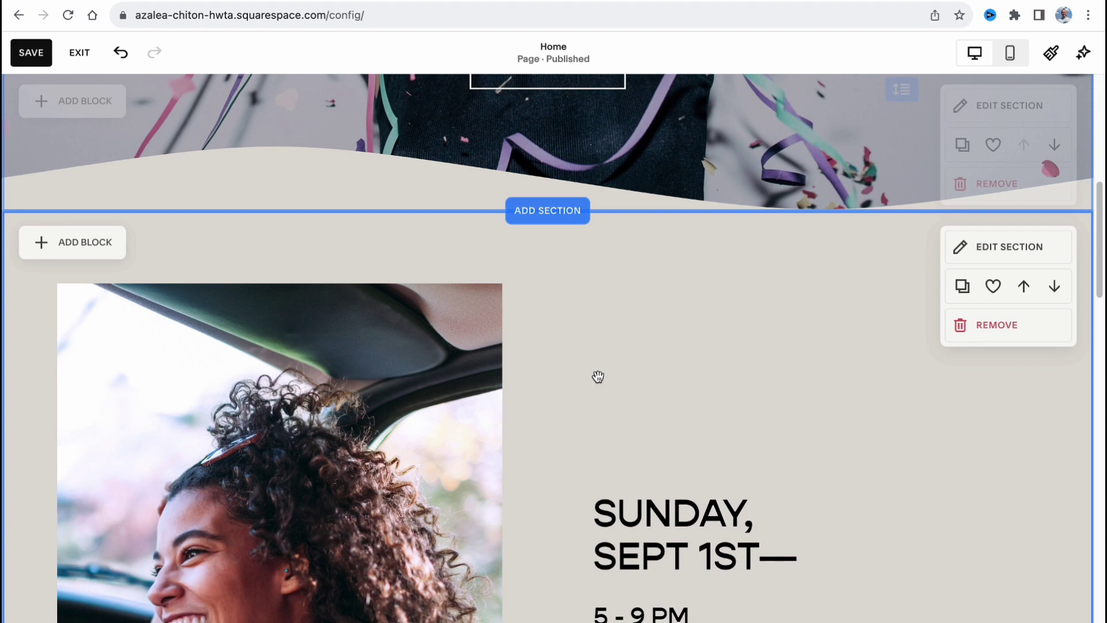
{"action": "scroll", "coordinate": [588, 361], "scroll_direction": "down", "scroll_amount": 10}
{"action": "scroll", "coordinate": [586, 348], "scroll_direction": "up", "scroll_amount": 6}
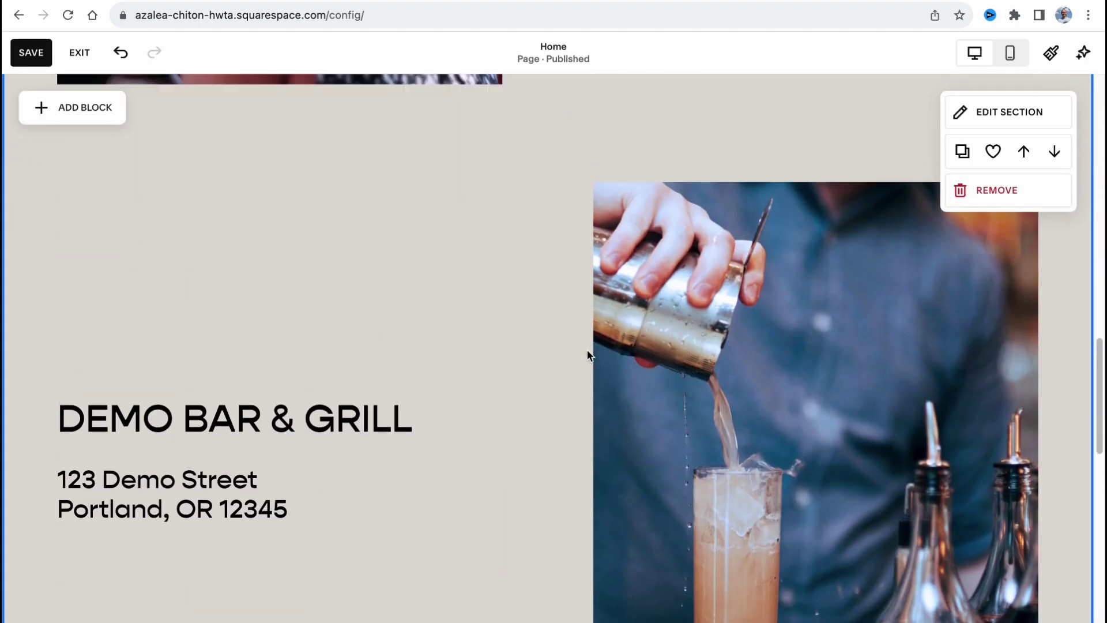
{"action": "scroll", "coordinate": [587, 349], "scroll_direction": "up", "scroll_amount": 6}
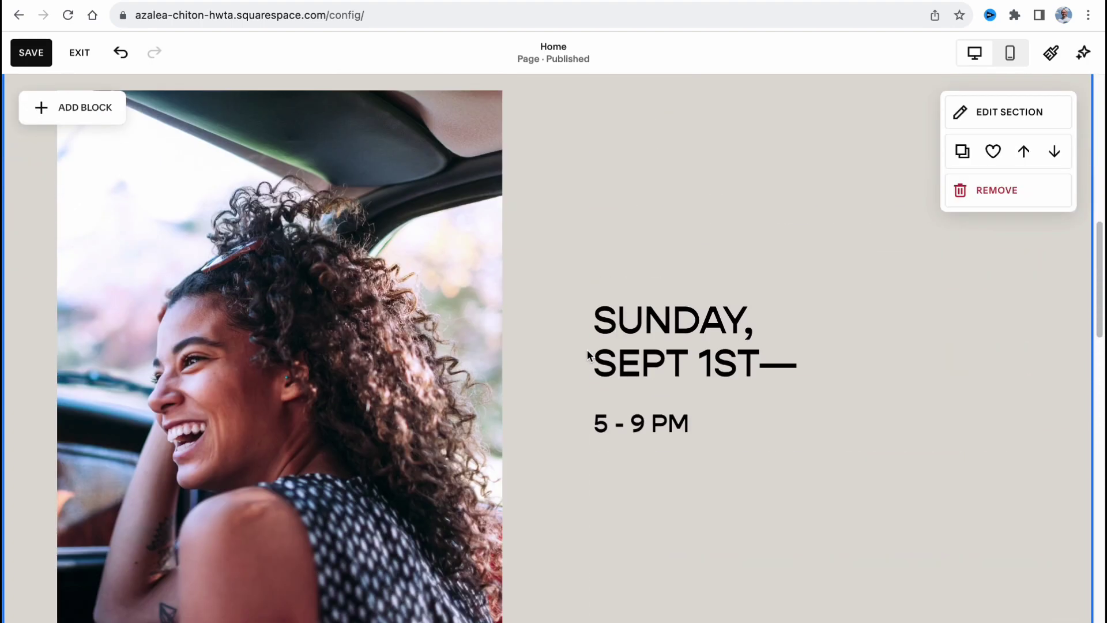
{"action": "left_click", "coordinate": [652, 348]}
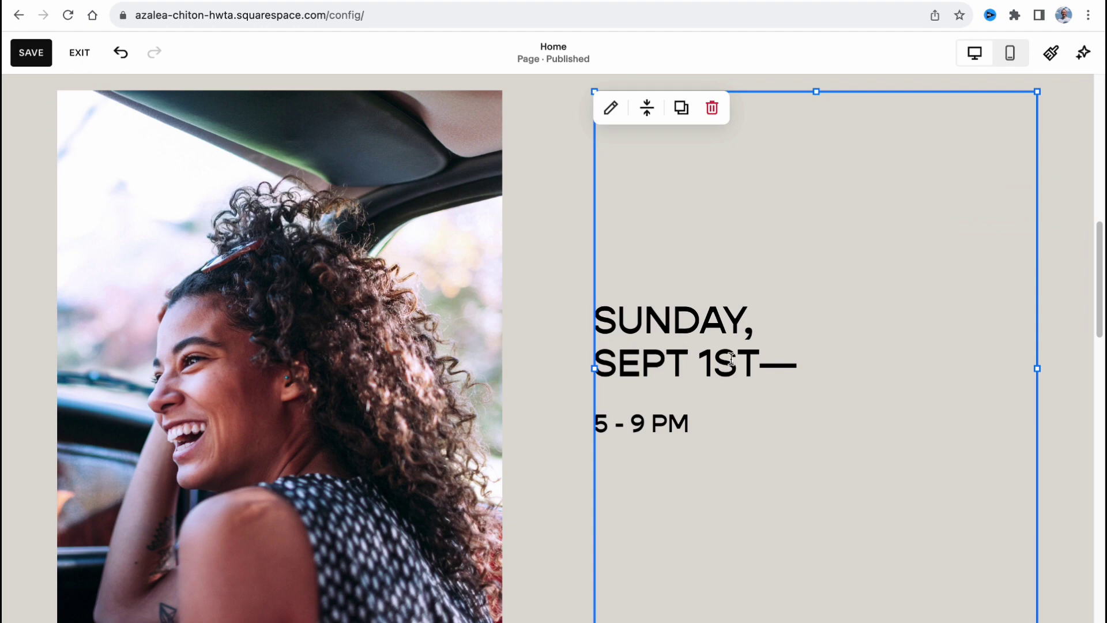
{"action": "left_click", "coordinate": [214, 361]}
{"action": "scroll", "coordinate": [214, 361], "scroll_direction": "down", "scroll_amount": 4}
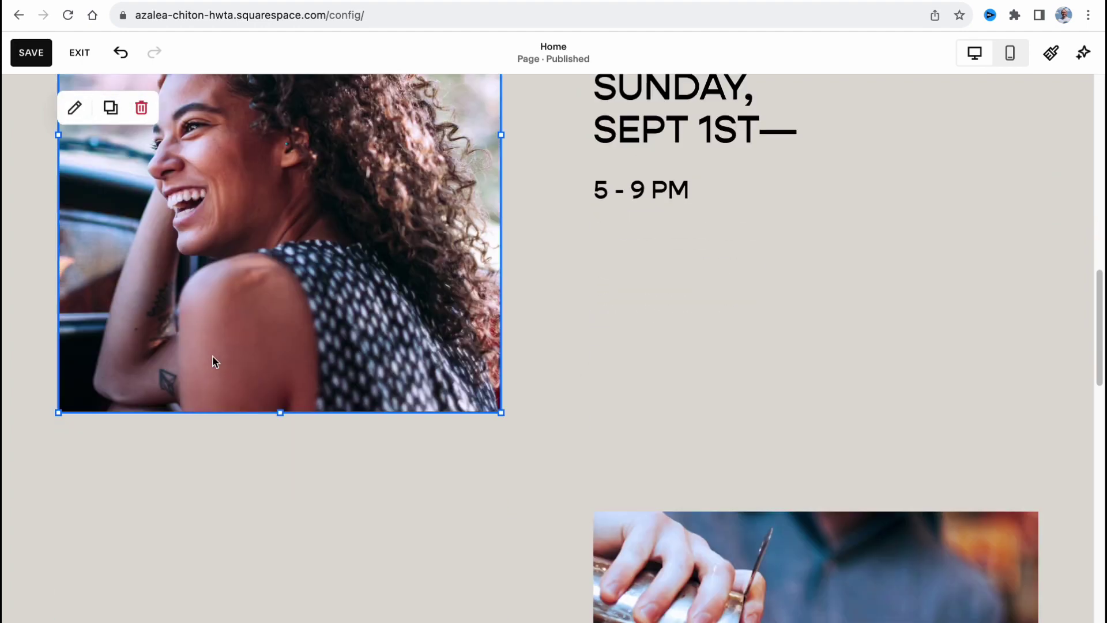
{"action": "scroll", "coordinate": [208, 386], "scroll_direction": "down", "scroll_amount": 5}
{"action": "left_click", "coordinate": [205, 415]}
{"action": "left_click", "coordinate": [678, 453]}
{"action": "scroll", "coordinate": [663, 438], "scroll_direction": "down", "scroll_amount": 10}
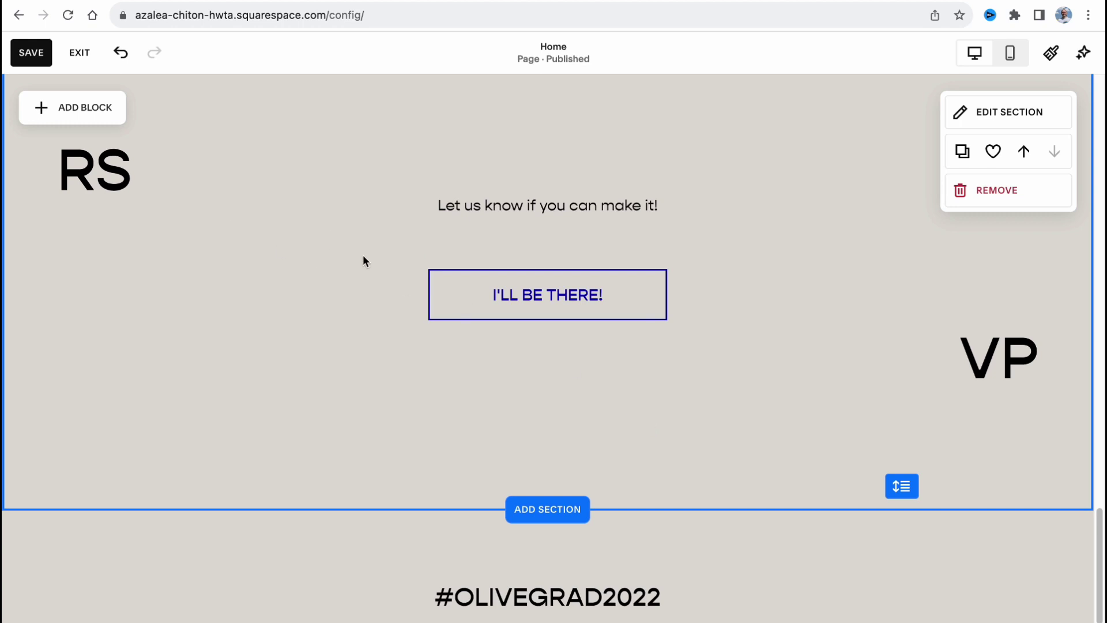
{"action": "scroll", "coordinate": [363, 256], "scroll_direction": "up", "scroll_amount": 7}
{"action": "scroll", "coordinate": [424, 415], "scroll_direction": "down", "scroll_amount": 9}
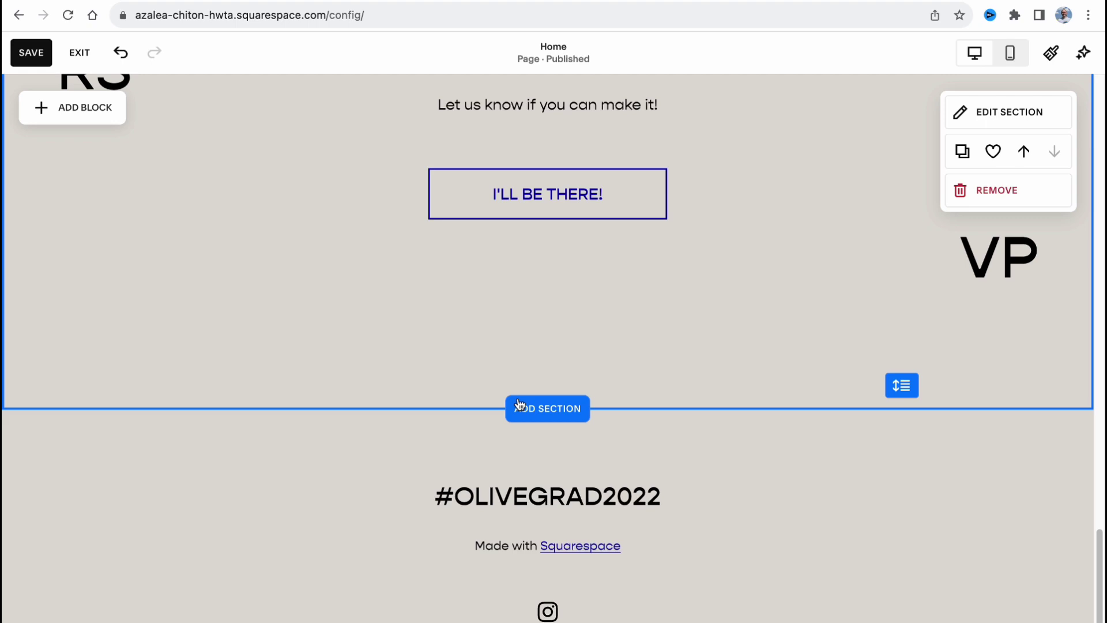
- Insert the People category's Meet the Team layout as a new section below RSVP
{"action": "left_click", "coordinate": [536, 406]}
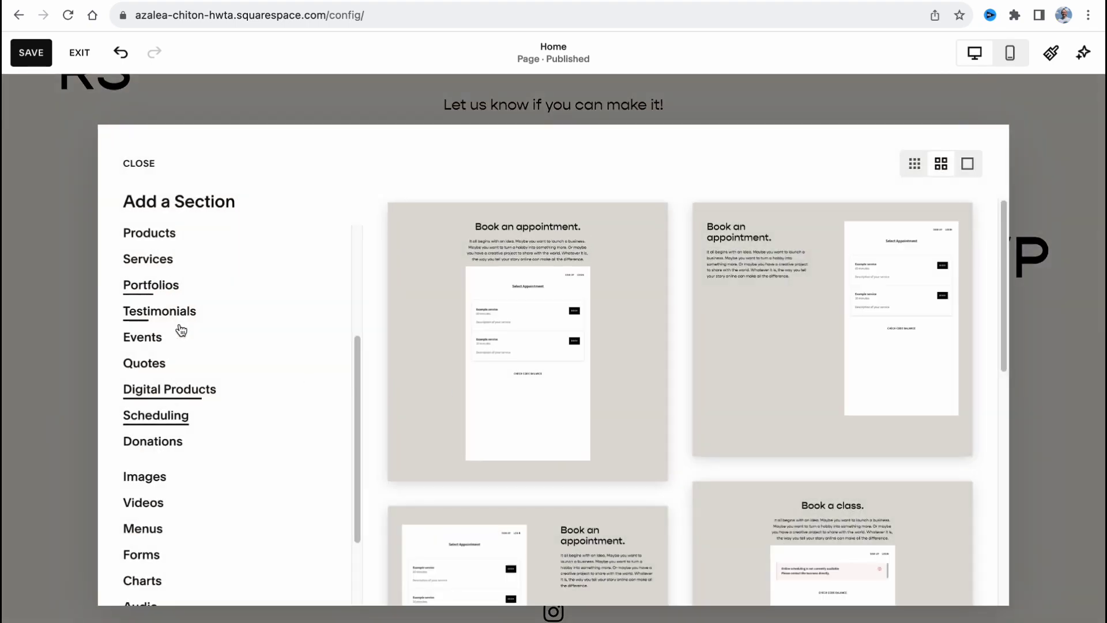
{"action": "scroll", "coordinate": [172, 317], "scroll_direction": "up", "scroll_amount": 3}
{"action": "left_click", "coordinate": [148, 350]}
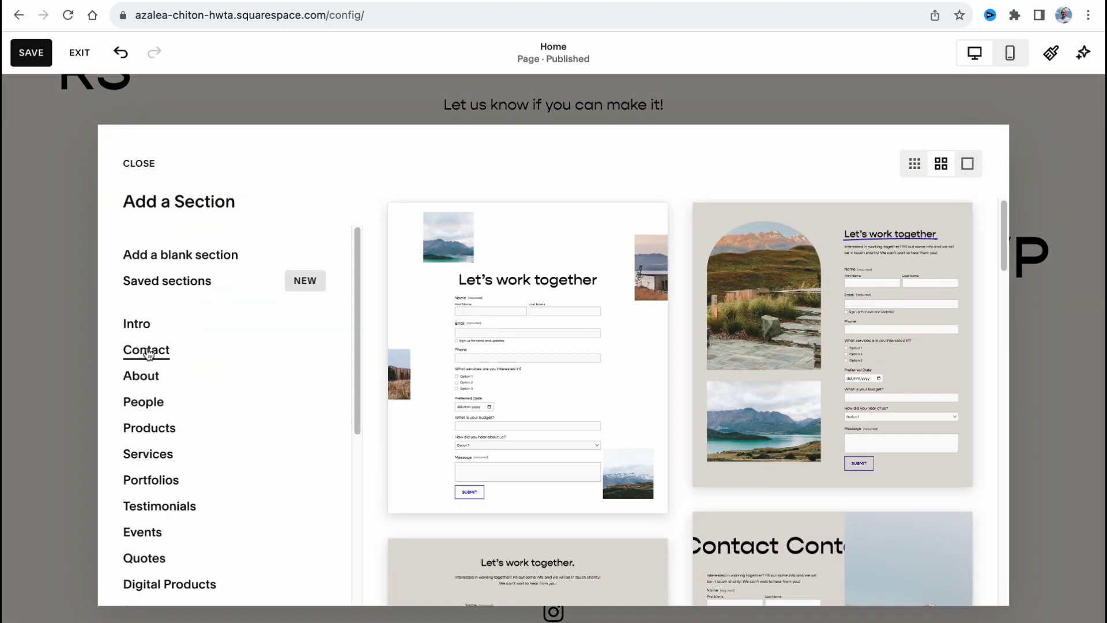
{"action": "left_click", "coordinate": [144, 402]}
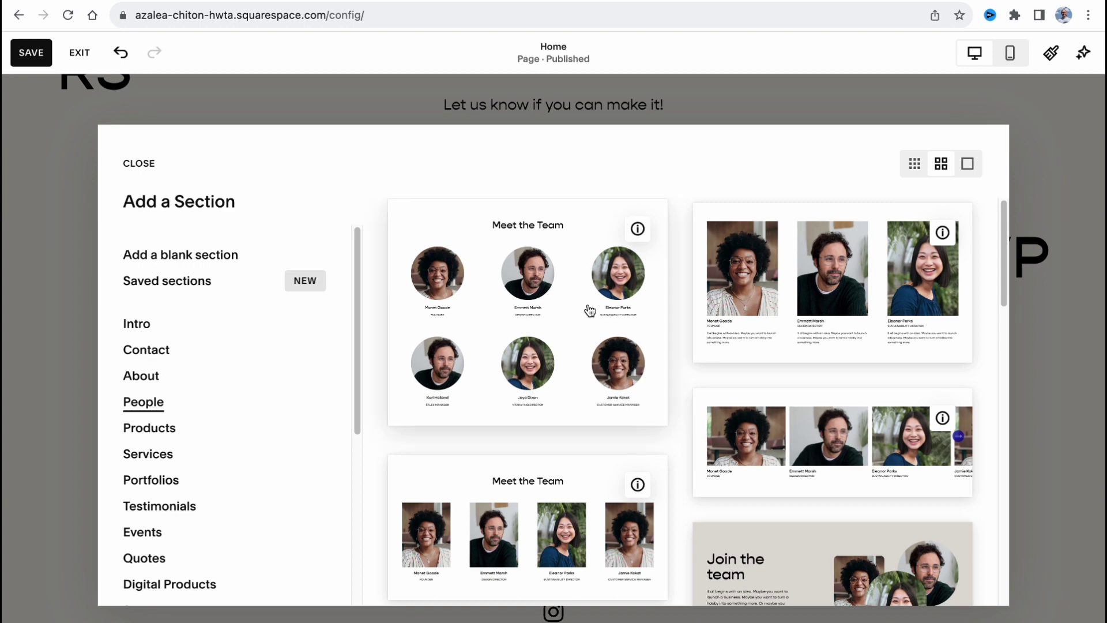
{"action": "key", "text": "Escape"}
{"action": "scroll", "coordinate": [595, 362], "scroll_direction": "down", "scroll_amount": 1}
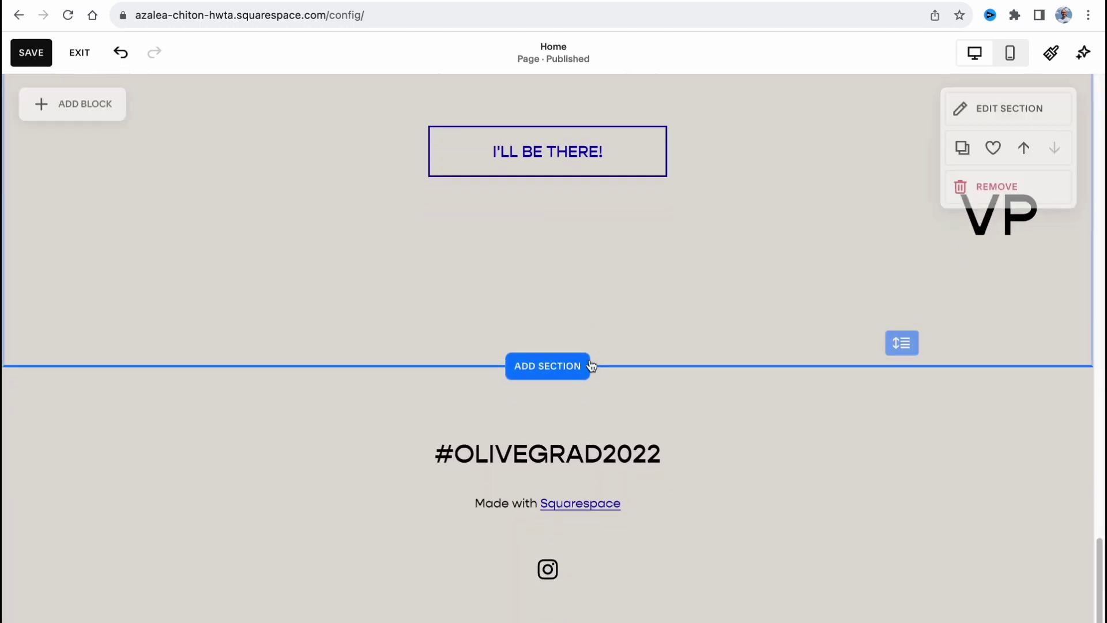
{"action": "scroll", "coordinate": [519, 290], "scroll_direction": "down", "scroll_amount": 2}
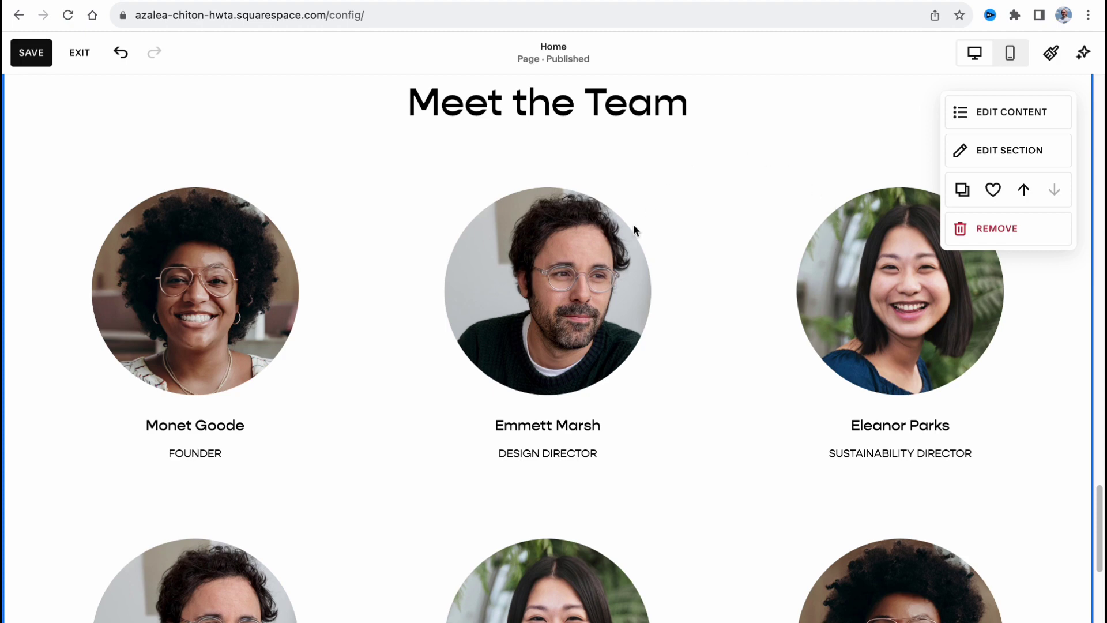
- Review the Meet the Team section's team-member list, then save the Home page
{"action": "scroll", "coordinate": [633, 224], "scroll_direction": "down", "scroll_amount": 1}
{"action": "left_click", "coordinate": [1002, 152]}
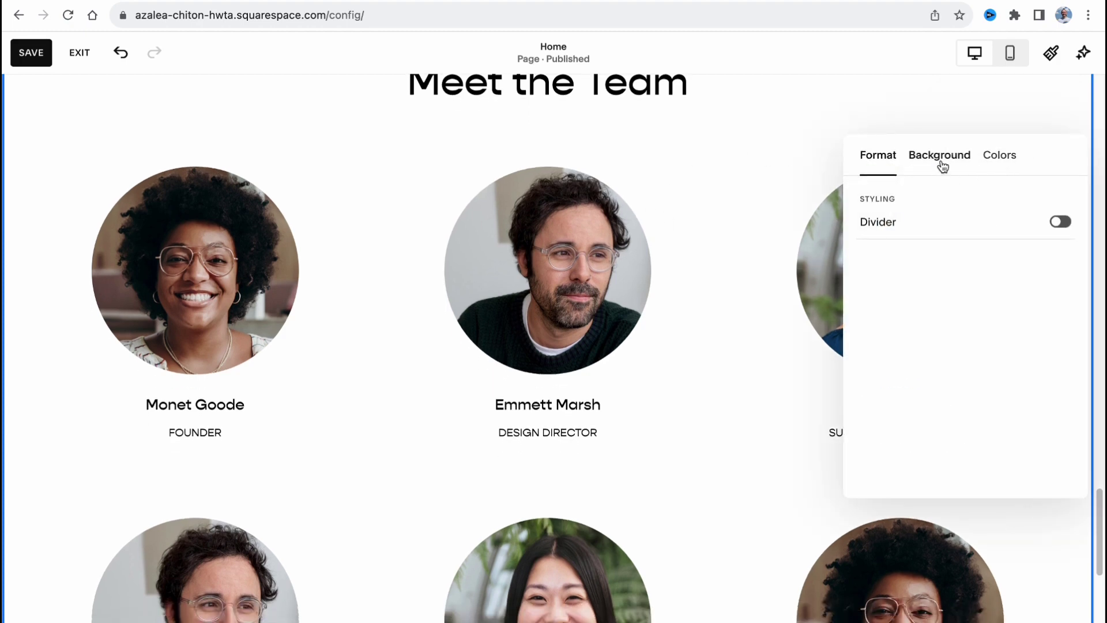
{"action": "left_click", "coordinate": [998, 128]}
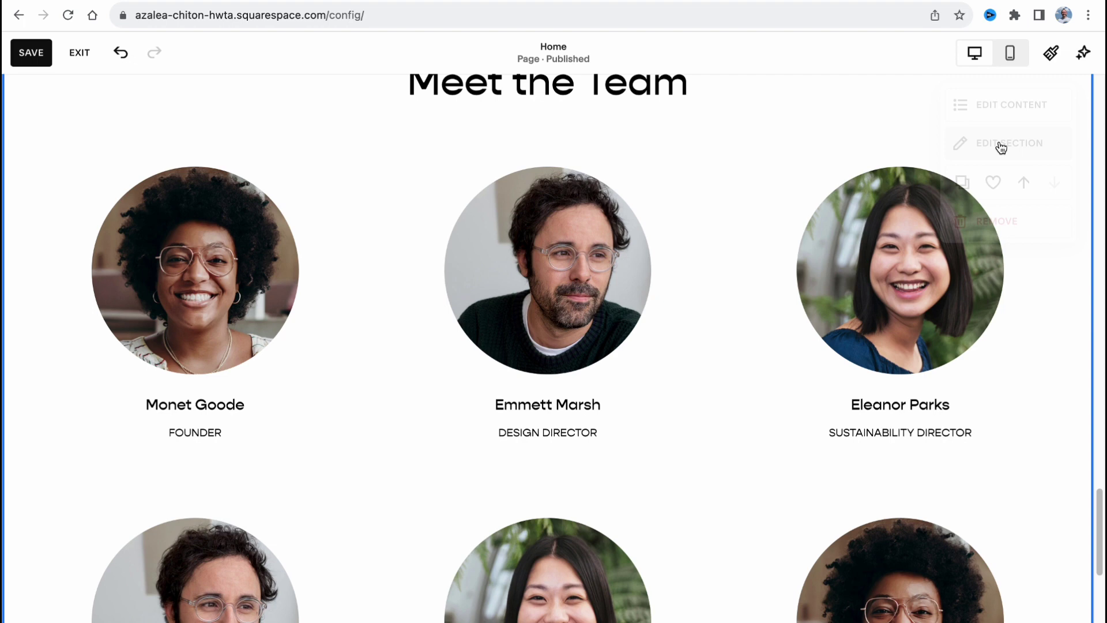
{"action": "left_click", "coordinate": [994, 111]}
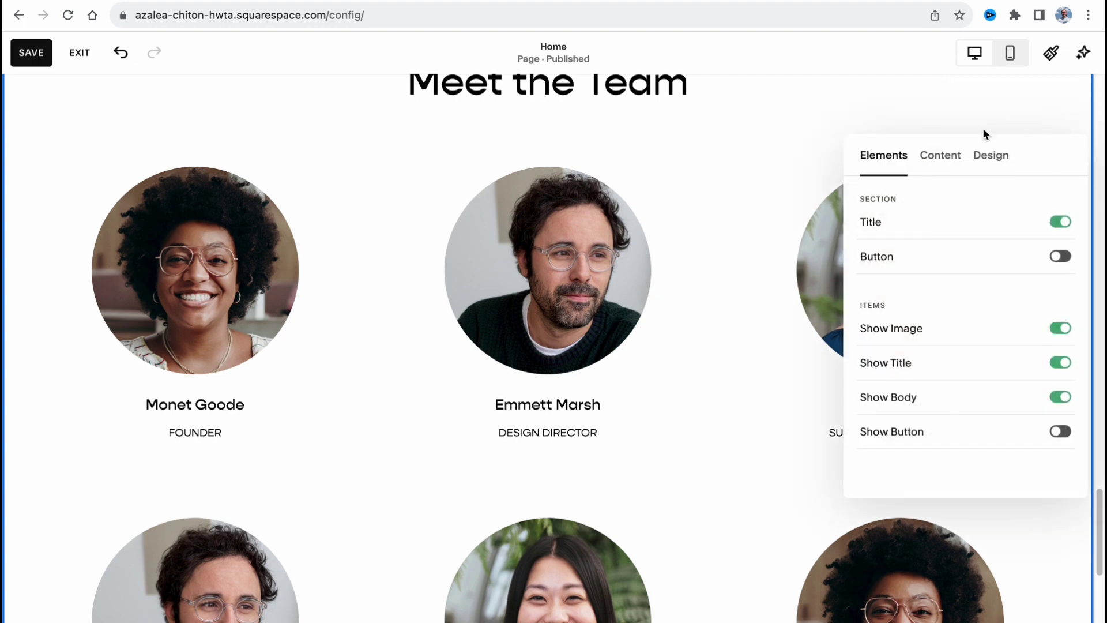
{"action": "left_click", "coordinate": [928, 161]}
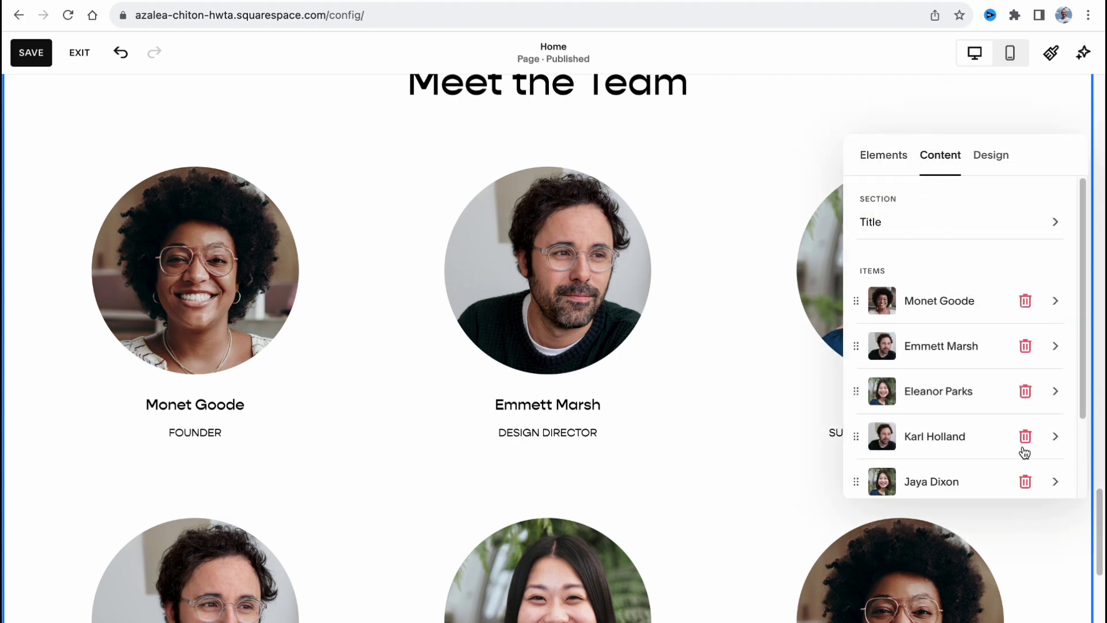
{"action": "scroll", "coordinate": [941, 363], "scroll_direction": "down", "scroll_amount": 1}
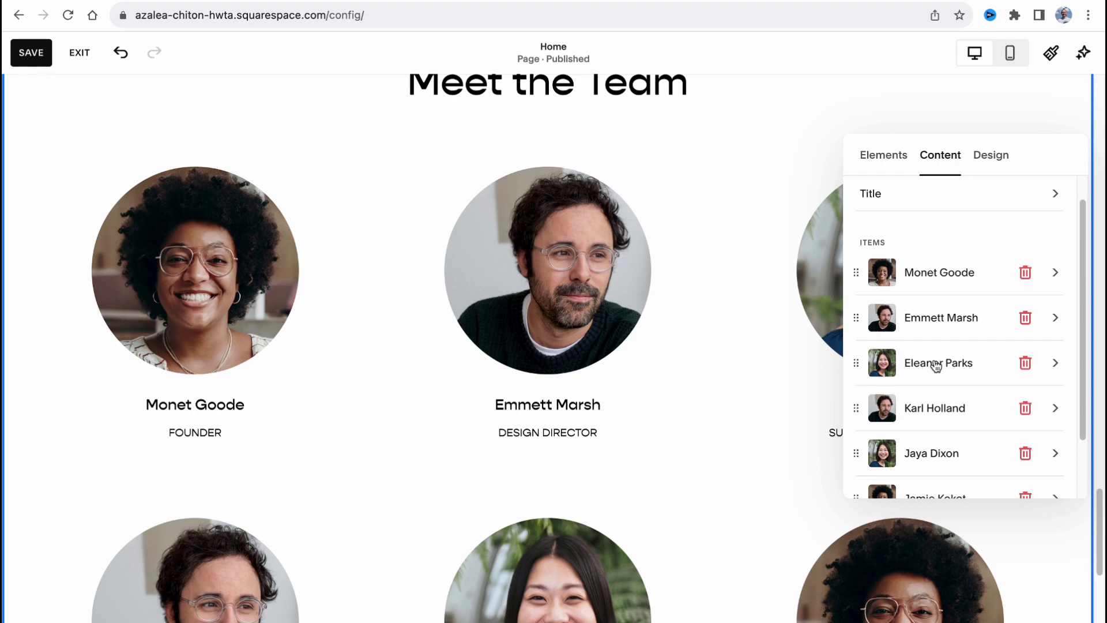
{"action": "left_click", "coordinate": [717, 155]}
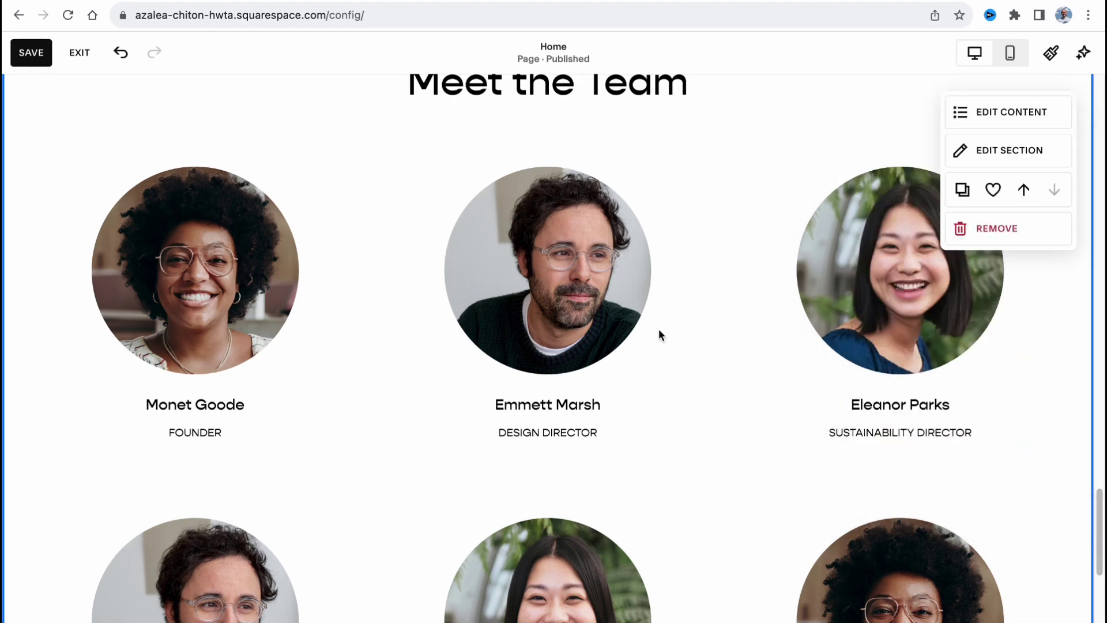
{"action": "left_click", "coordinate": [23, 52]}
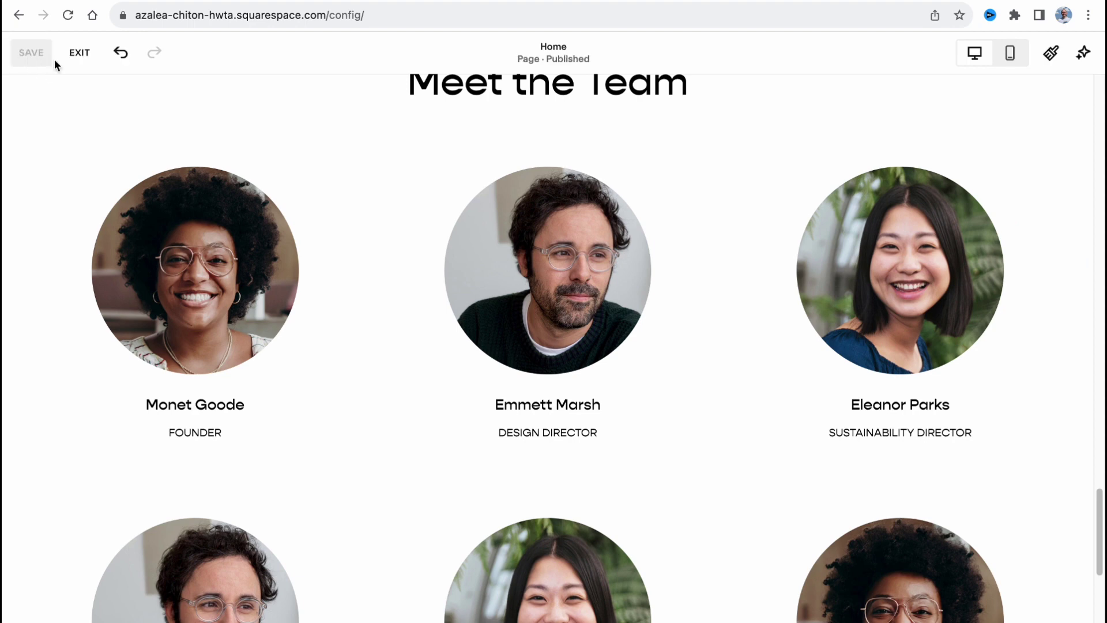
- Exit the editor and review Select a Plan pricing: Personal $16, Business $23, Basic $27, Advanced $49
{"action": "left_click", "coordinate": [87, 52]}
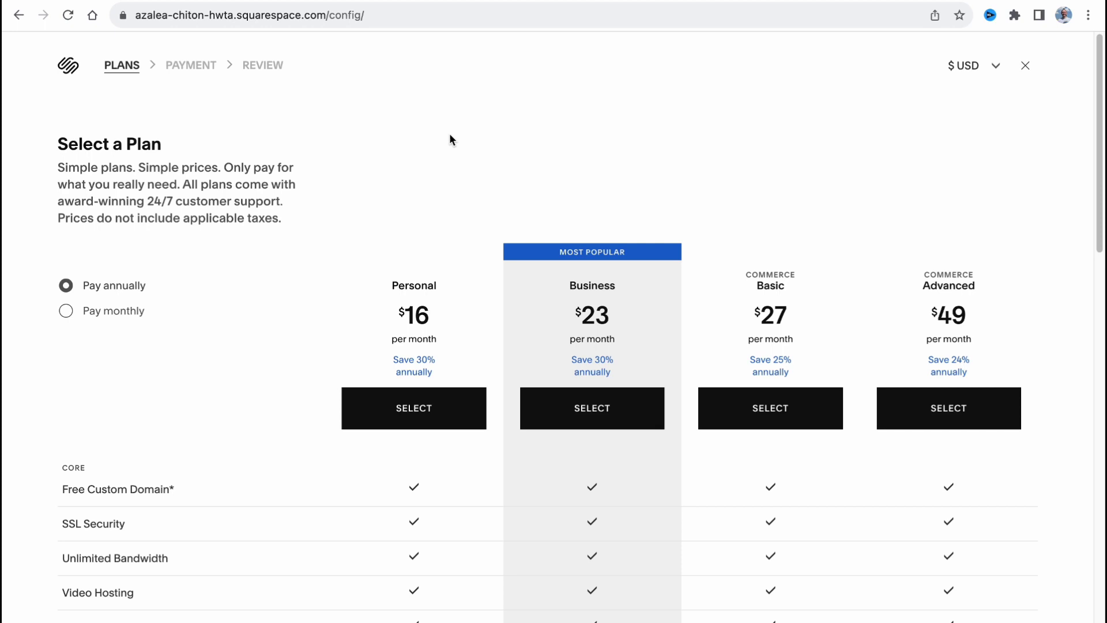
{"action": "scroll", "coordinate": [459, 143], "scroll_direction": "down", "scroll_amount": 1}
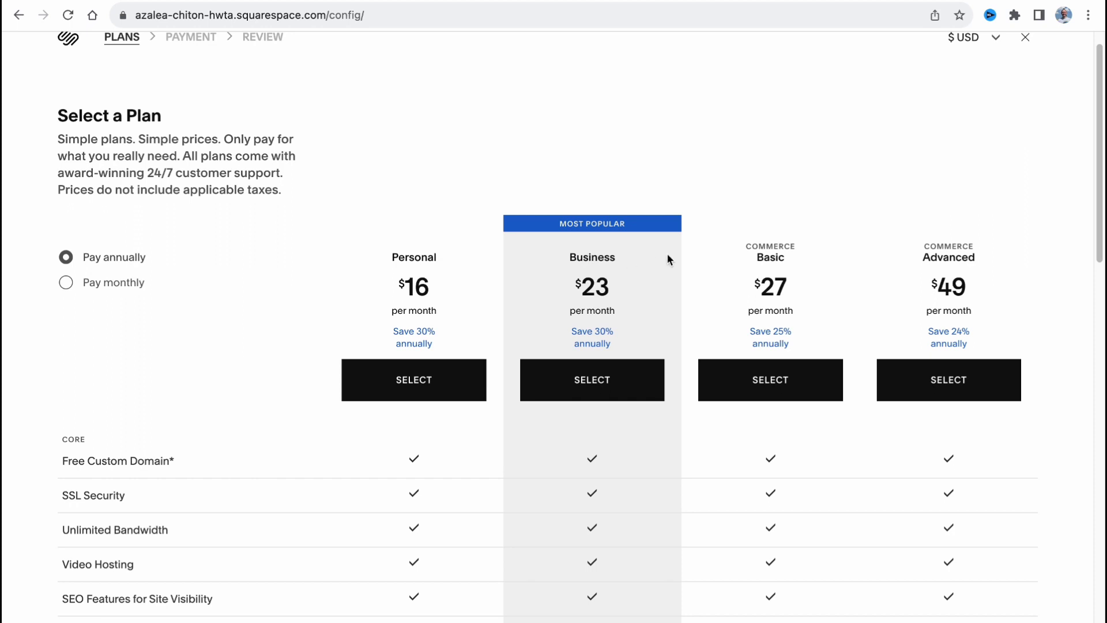
{"action": "scroll", "coordinate": [621, 163], "scroll_direction": "down", "scroll_amount": 4}
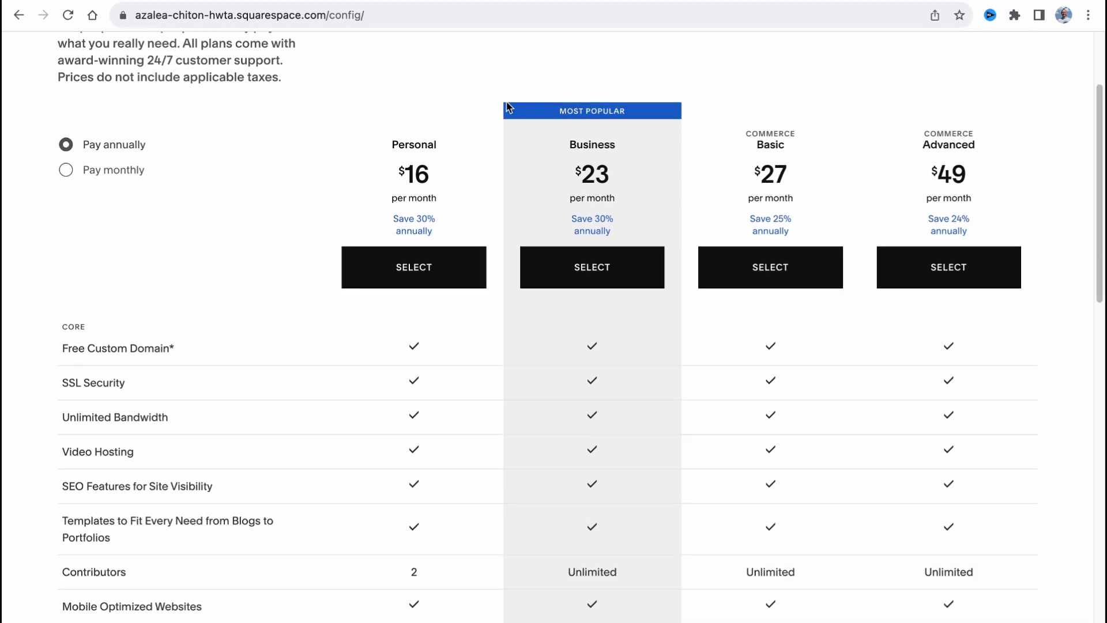
{"action": "scroll", "coordinate": [458, 225], "scroll_direction": "down", "scroll_amount": 3}
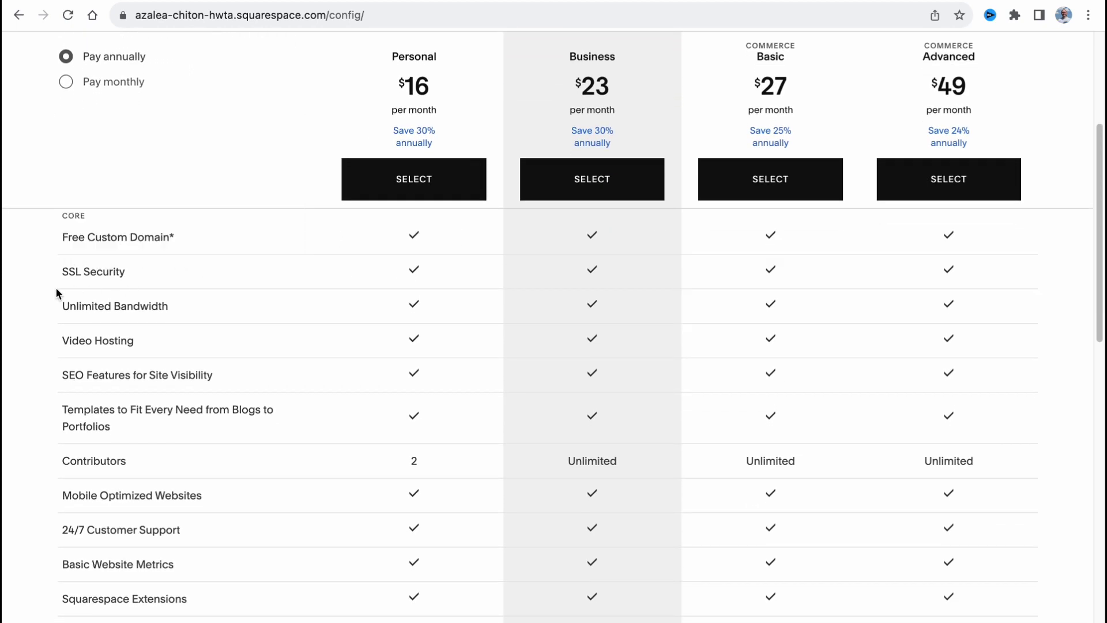
{"action": "mouse_move", "coordinate": [102, 300]}
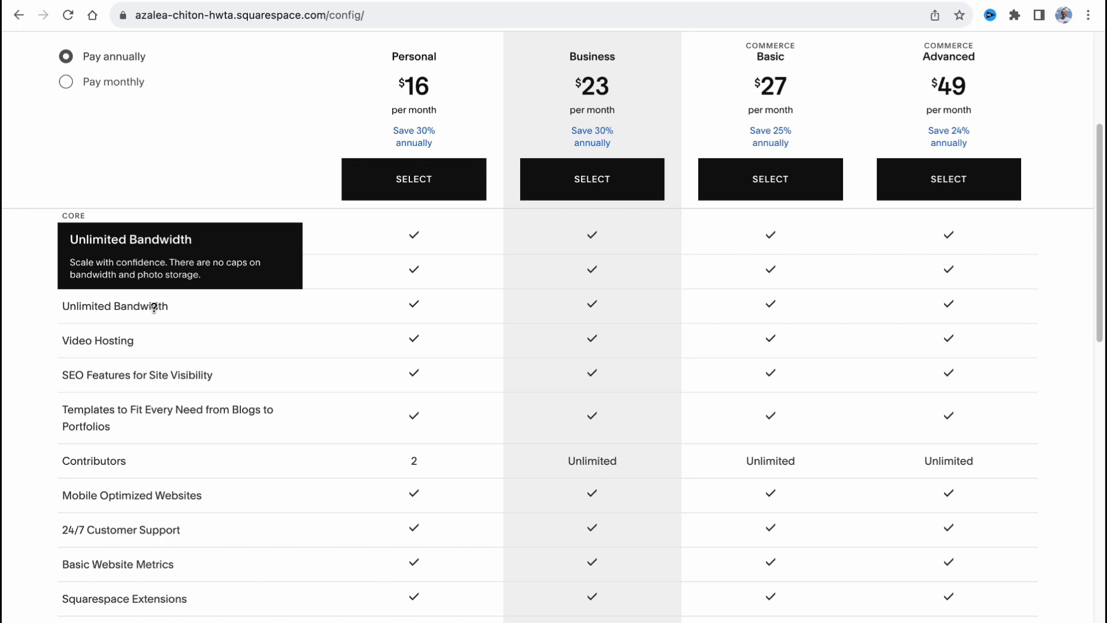
{"action": "mouse_move", "coordinate": [118, 468]}
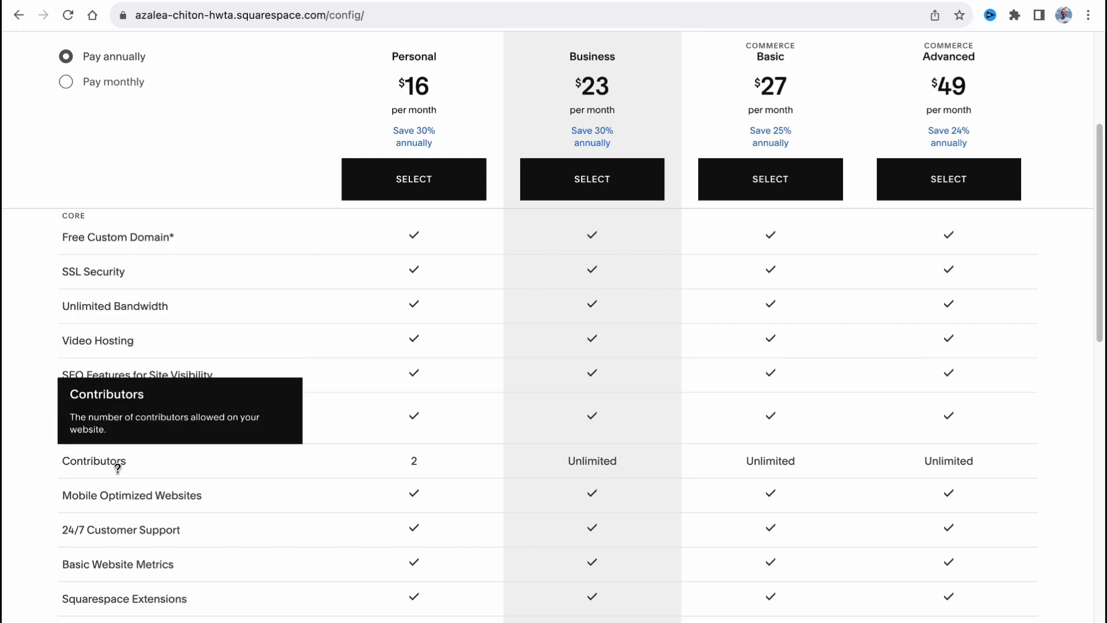
{"action": "scroll", "coordinate": [133, 502], "scroll_direction": "down", "scroll_amount": 3}
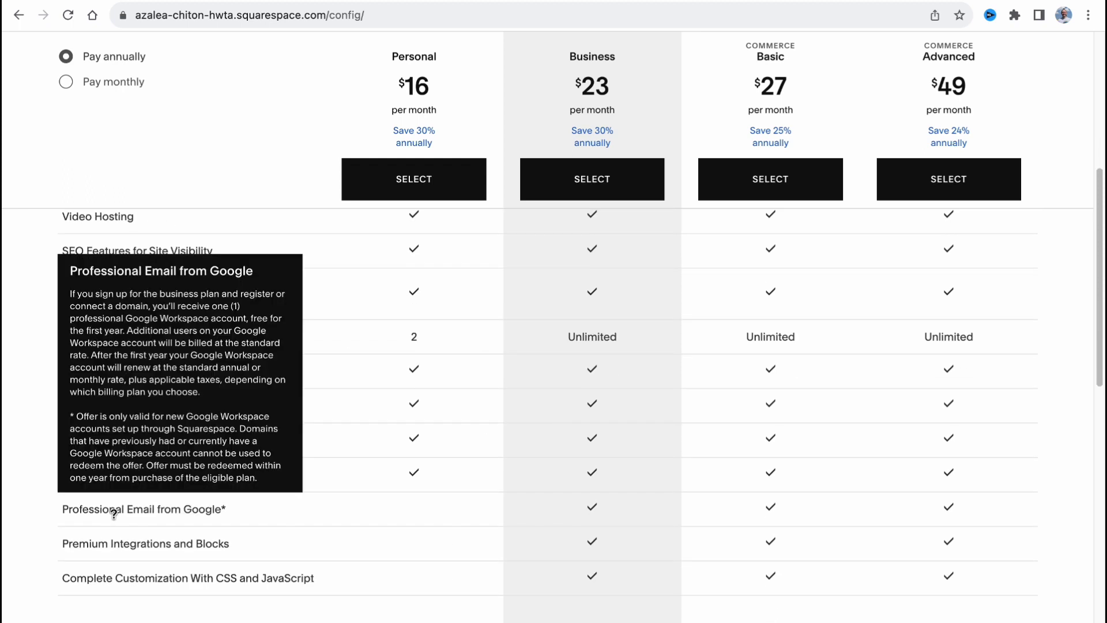
{"action": "mouse_move", "coordinate": [331, 558]}
{"action": "scroll", "coordinate": [331, 558], "scroll_direction": "up", "scroll_amount": 7}
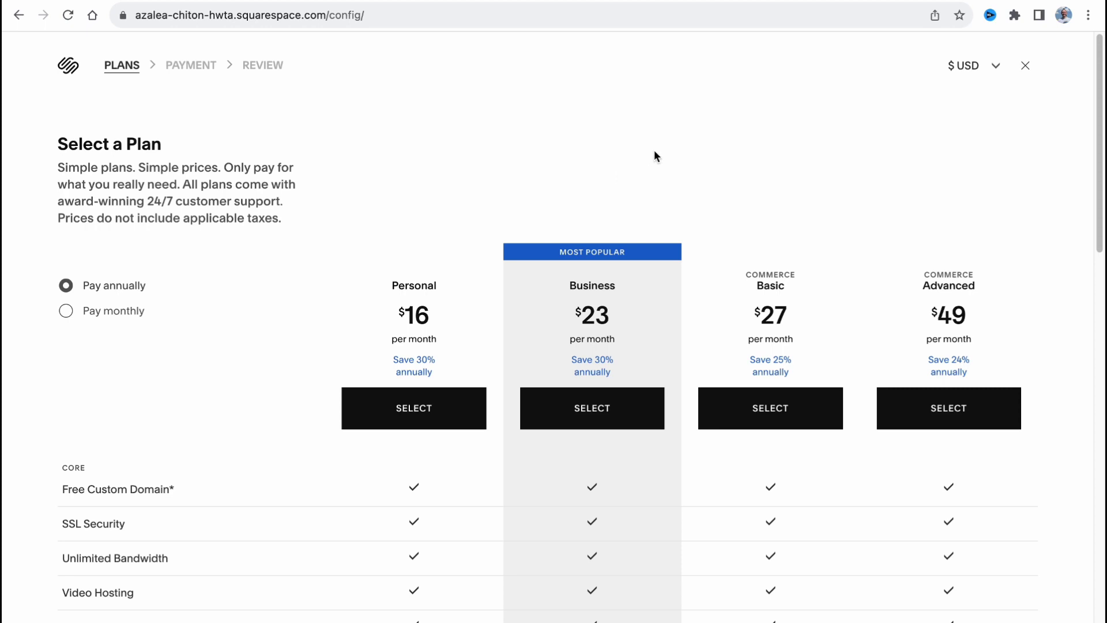
{"action": "double_click", "coordinate": [747, 271]}
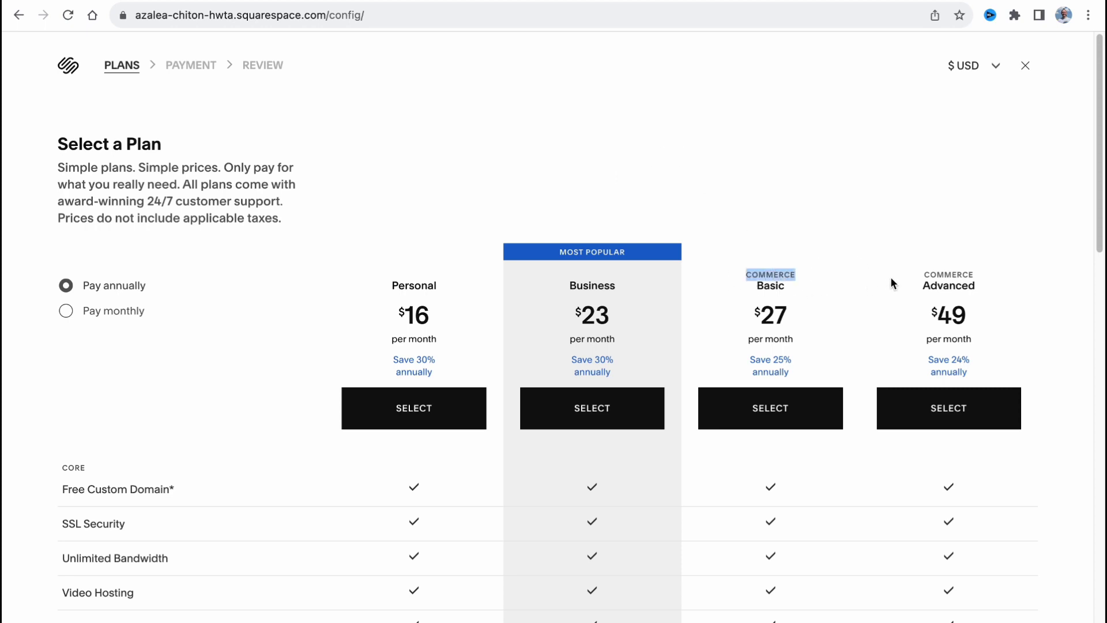
{"action": "left_click", "coordinate": [1009, 272]}
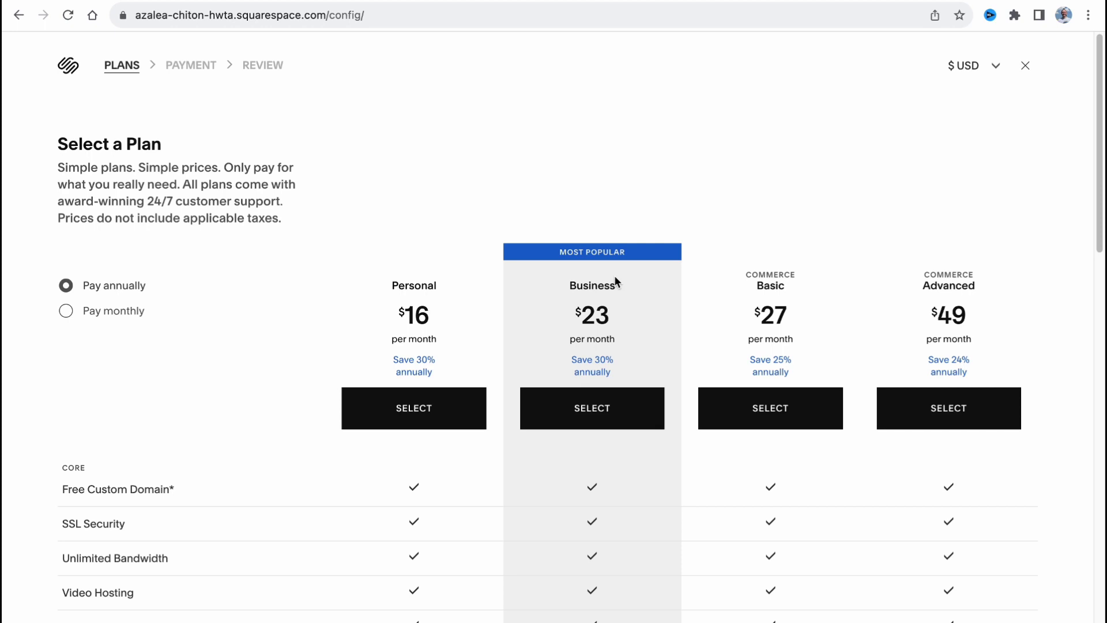